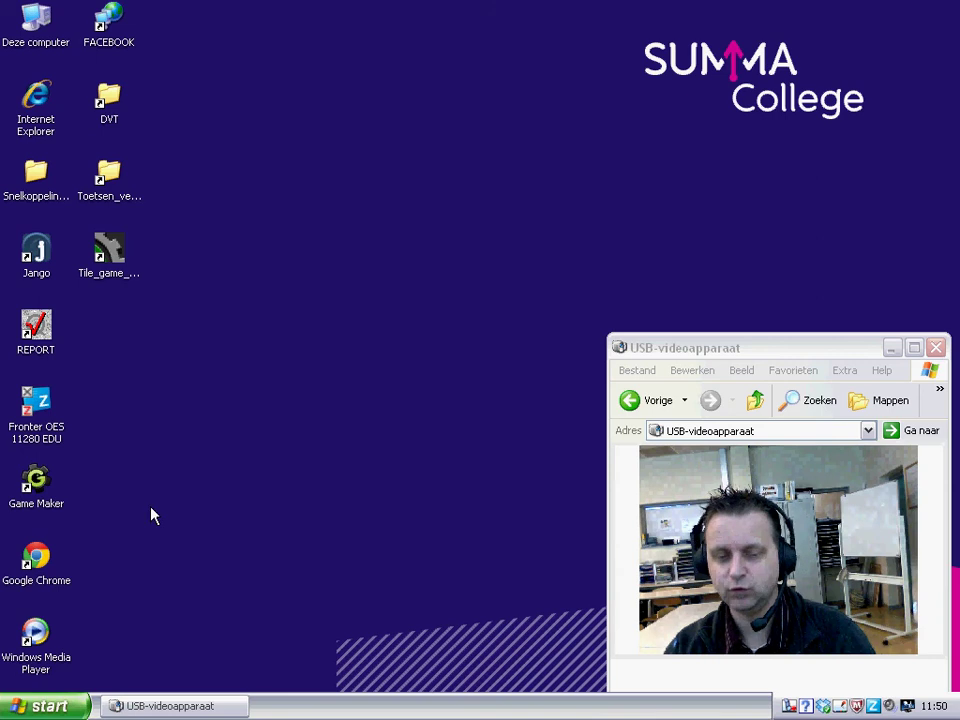
Step: Launch Macromedia Flash MX from the installed Macromedia applications
{"action": "left_click", "coordinate": [50, 706]}
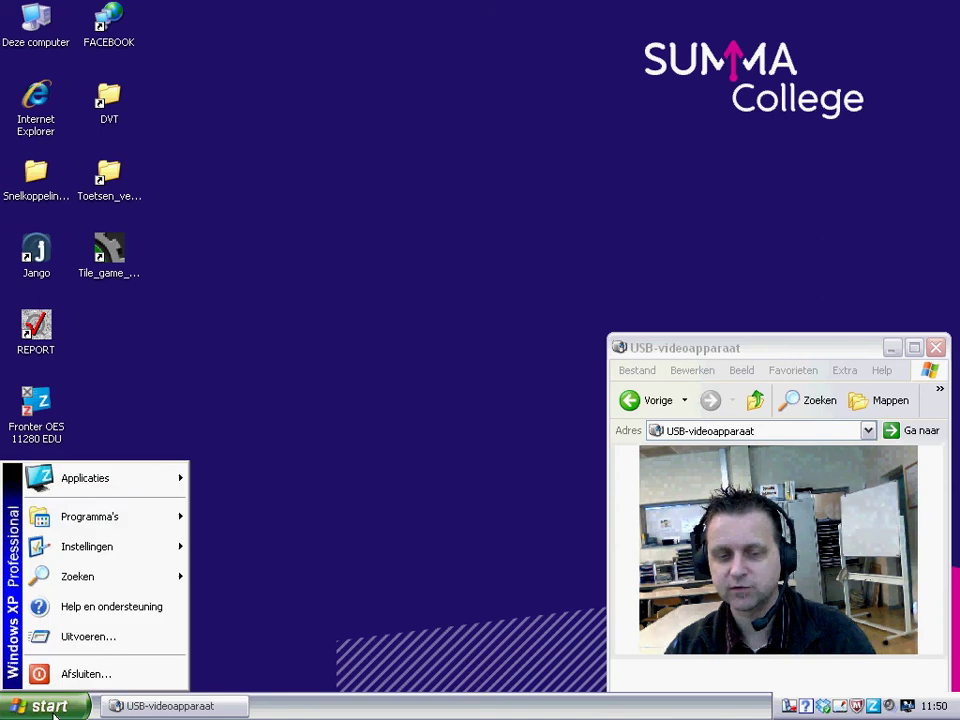
{"action": "mouse_move", "coordinate": [90, 478]}
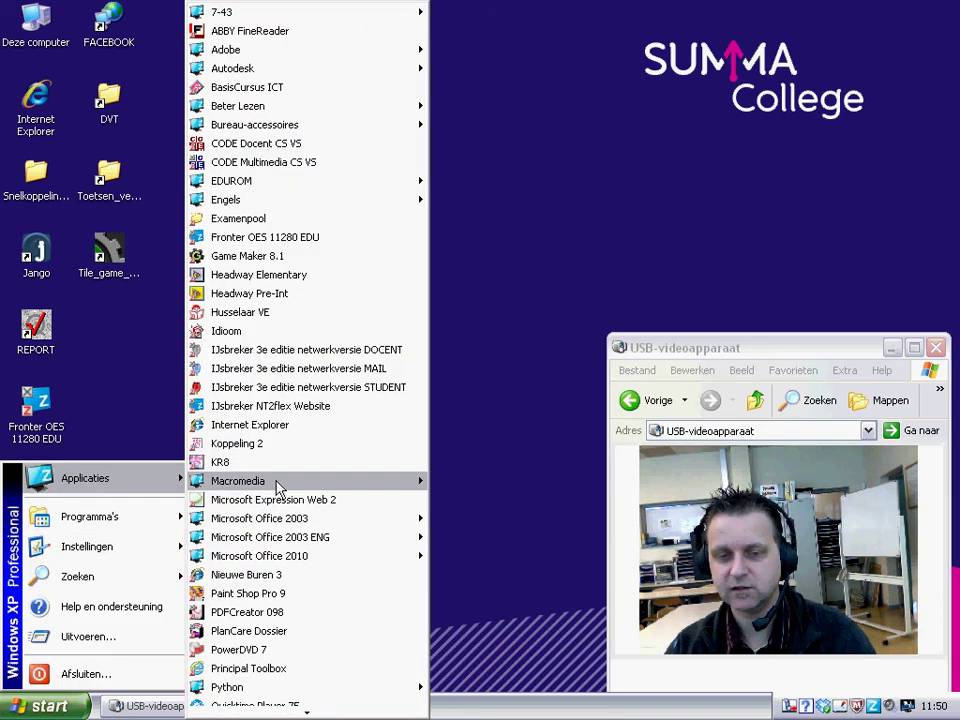
{"action": "mouse_move", "coordinate": [280, 485]}
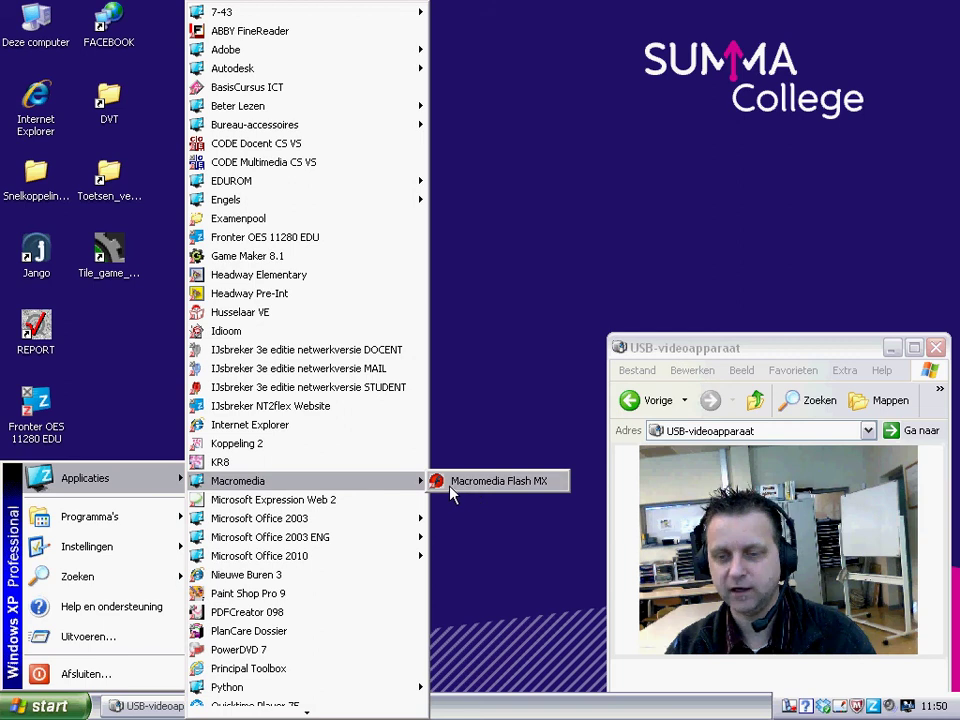
{"action": "left_click", "coordinate": [499, 484]}
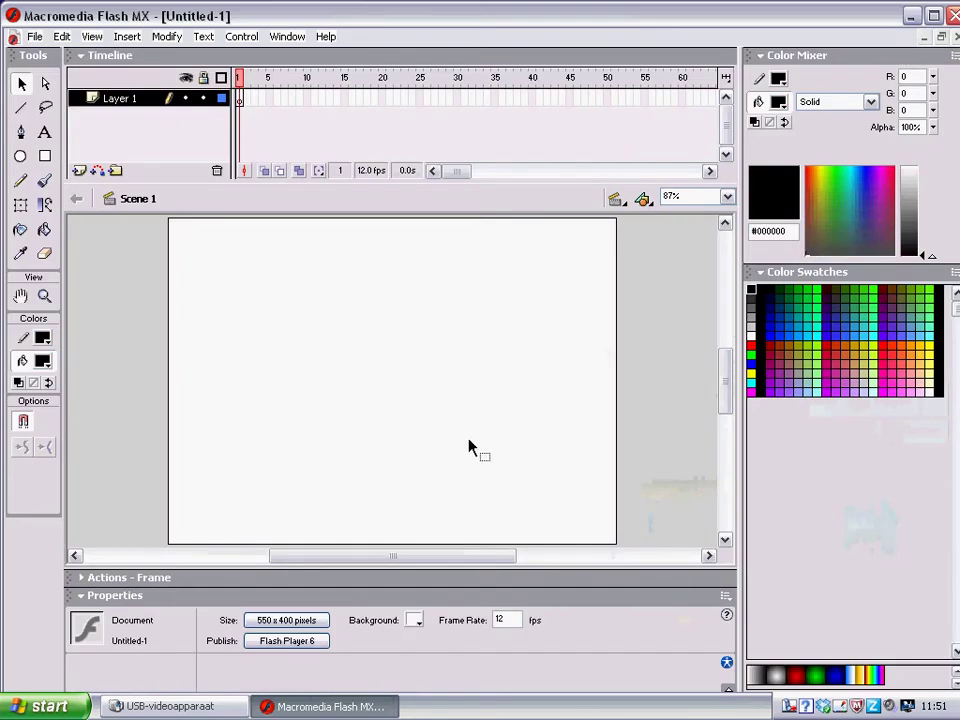
{"action": "left_click", "coordinate": [167, 705]}
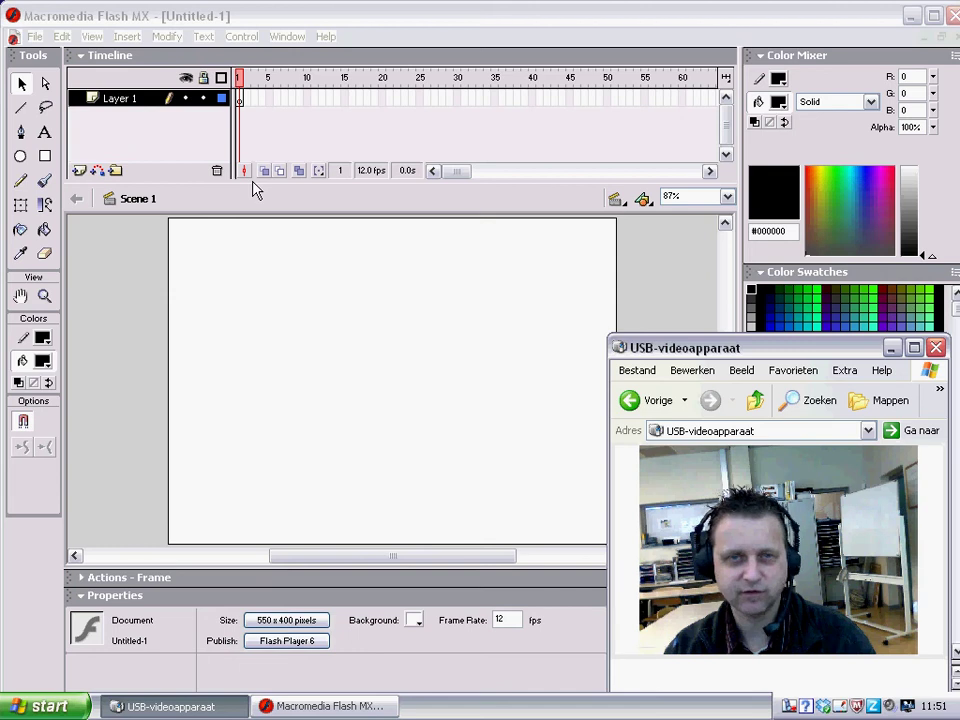
Step: Open the existing Flash document named website from the H: drive
{"action": "left_click", "coordinate": [36, 38]}
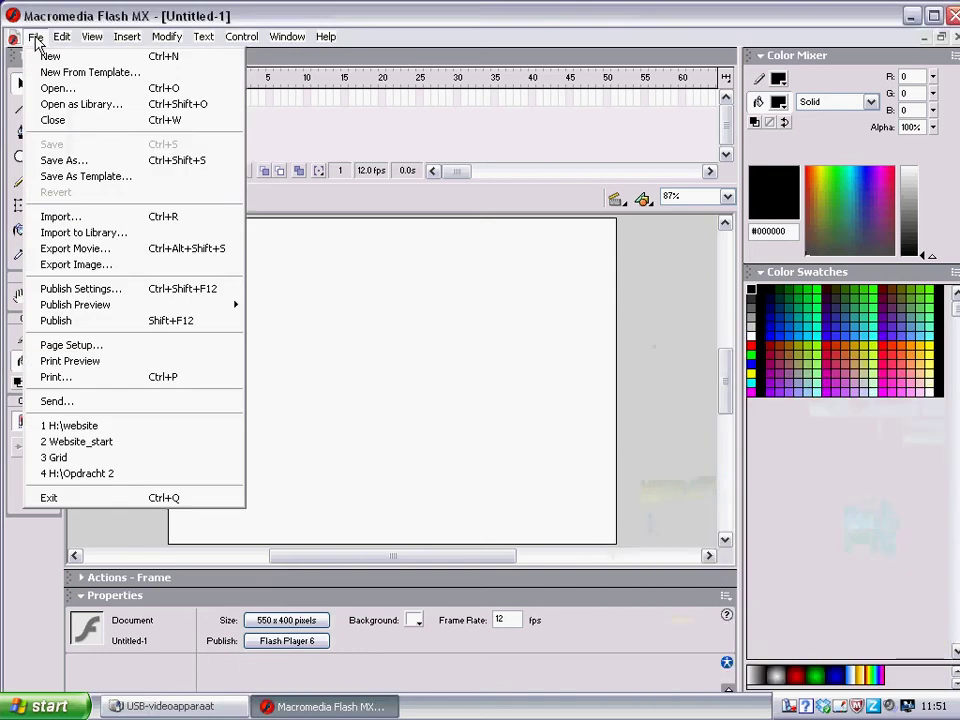
{"action": "left_click", "coordinate": [52, 91]}
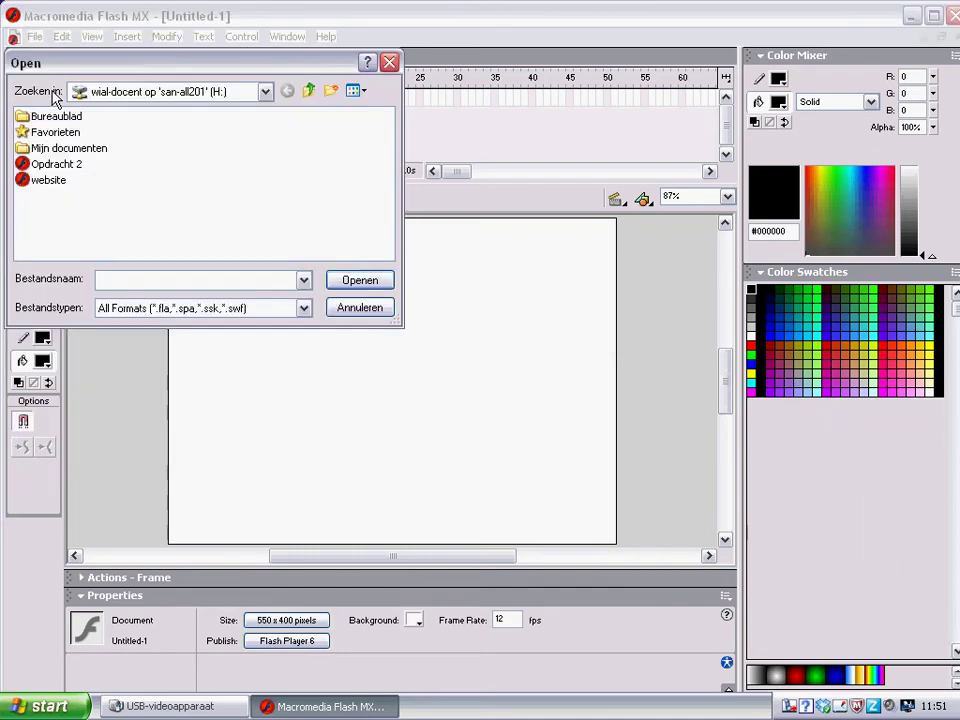
{"action": "left_click", "coordinate": [266, 92]}
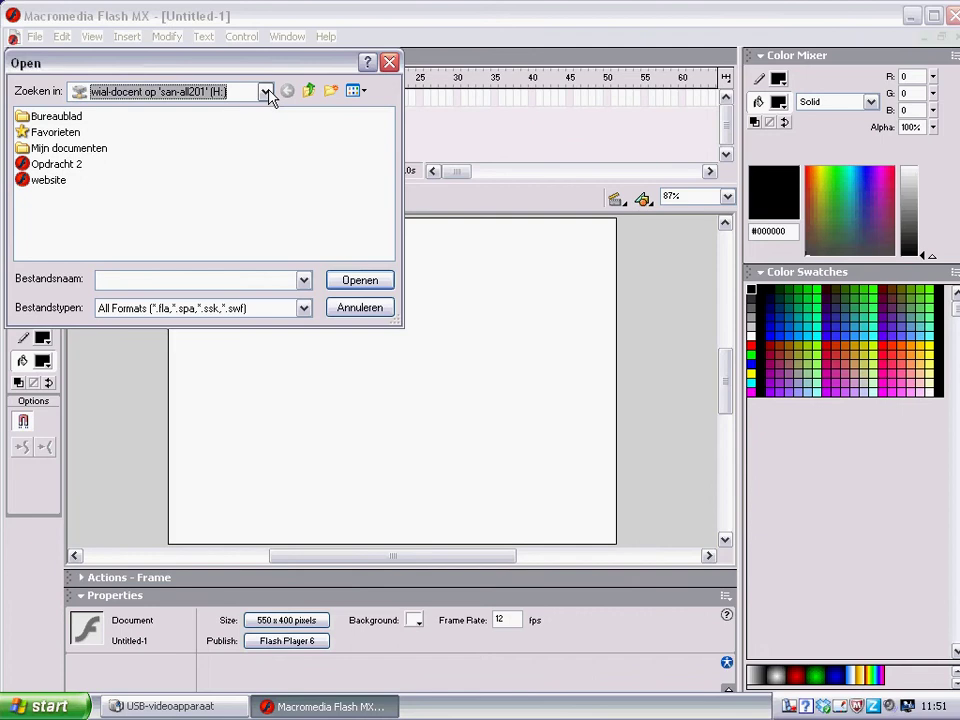
{"action": "left_click", "coordinate": [266, 92]}
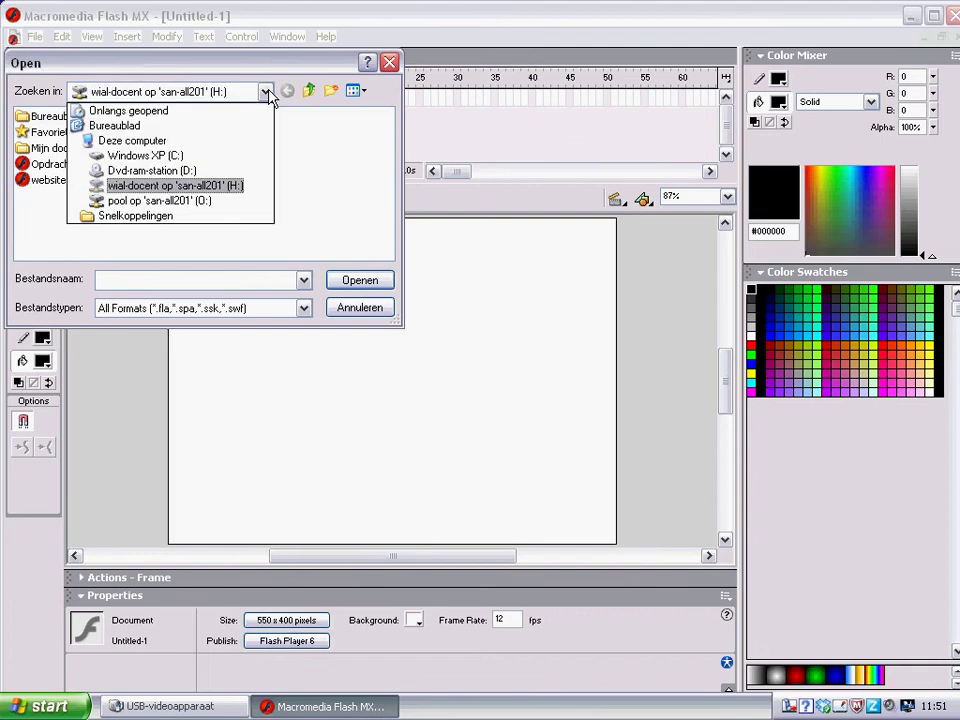
{"action": "left_click", "coordinate": [240, 195]}
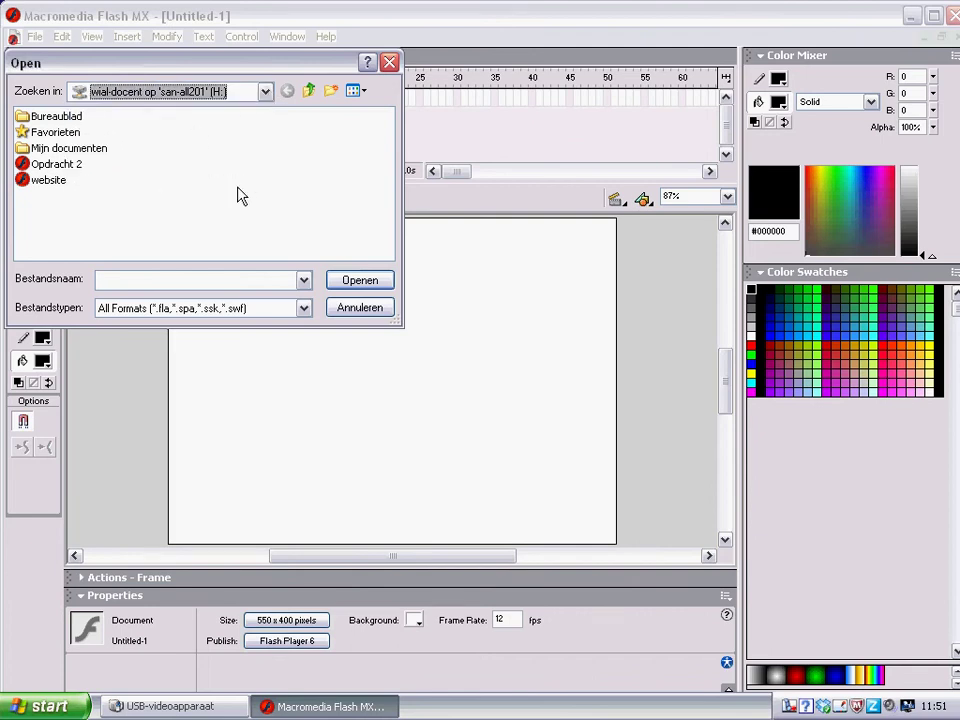
{"action": "left_click", "coordinate": [46, 184]}
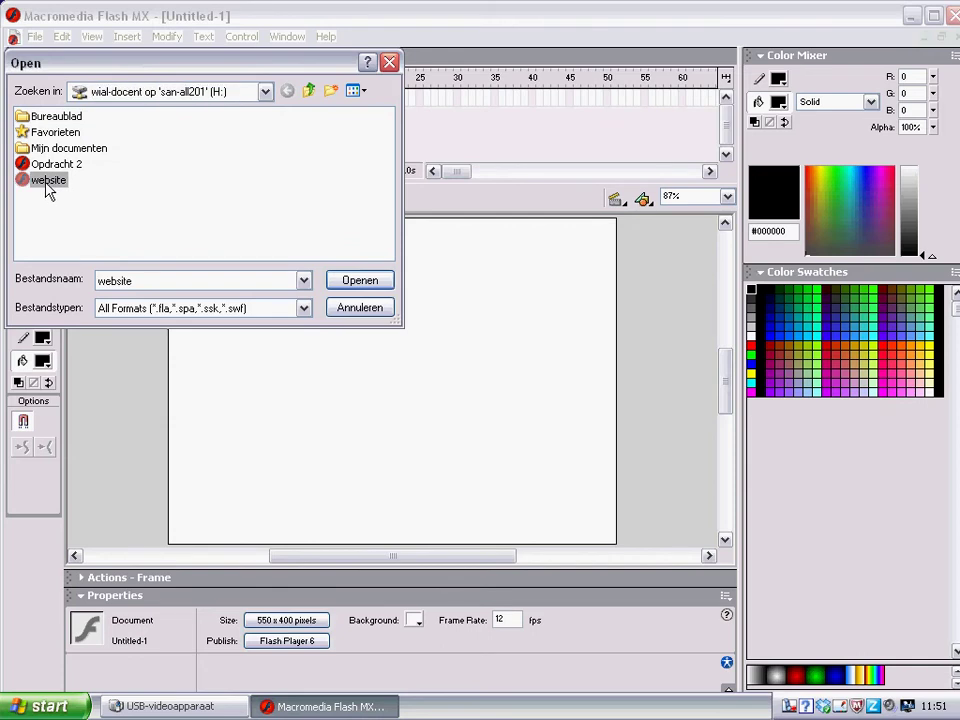
{"action": "left_click", "coordinate": [359, 283]}
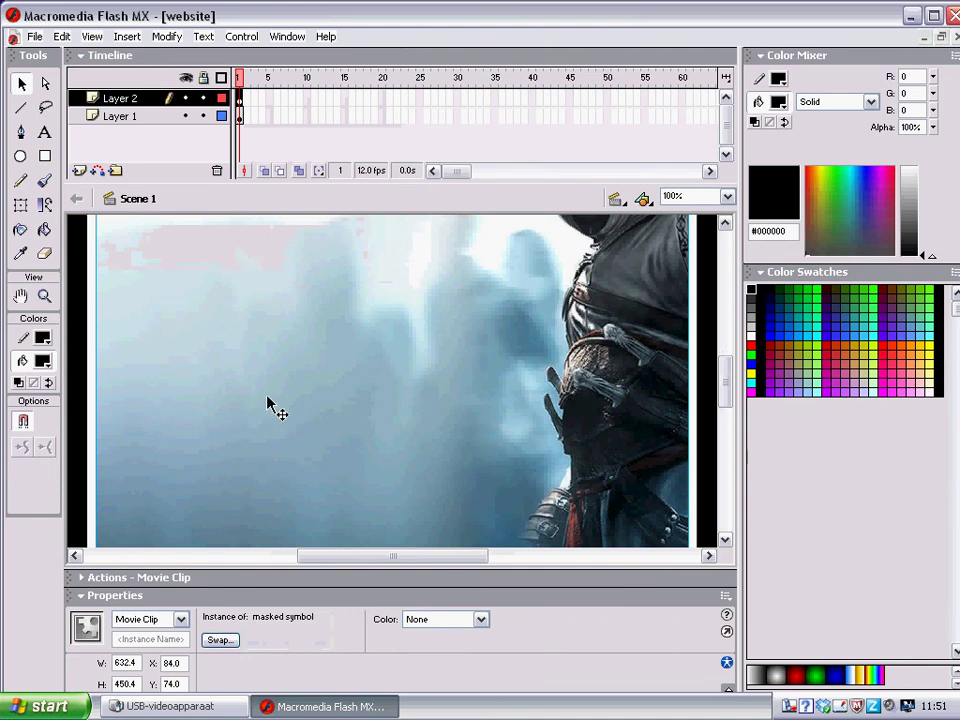
Step: Insert a new layer in the timeline and move it beneath Layer 1
{"action": "mouse_move", "coordinate": [418, 557]}
{"action": "left_mouse_down"}
{"action": "mouse_move", "coordinate": [392, 557]}
{"action": "mouse_move", "coordinate": [431, 562]}
{"action": "mouse_move", "coordinate": [410, 561]}
{"action": "left_mouse_up"}
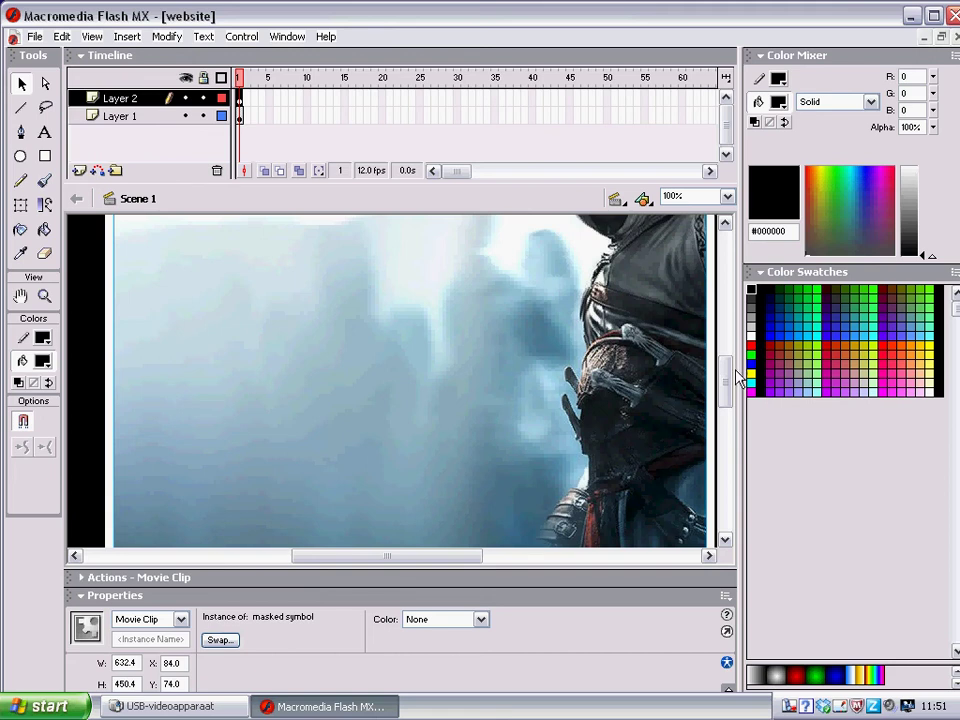
{"action": "left_click_drag", "start_coordinate": [725, 378], "coordinate": [723, 386]}
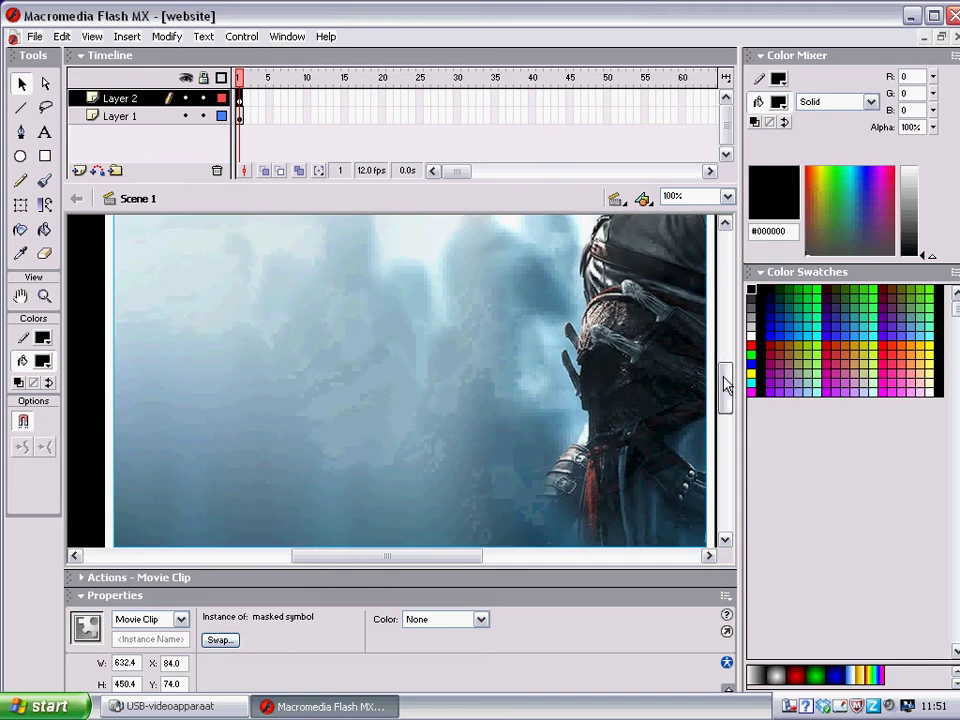
{"action": "left_click", "coordinate": [729, 198]}
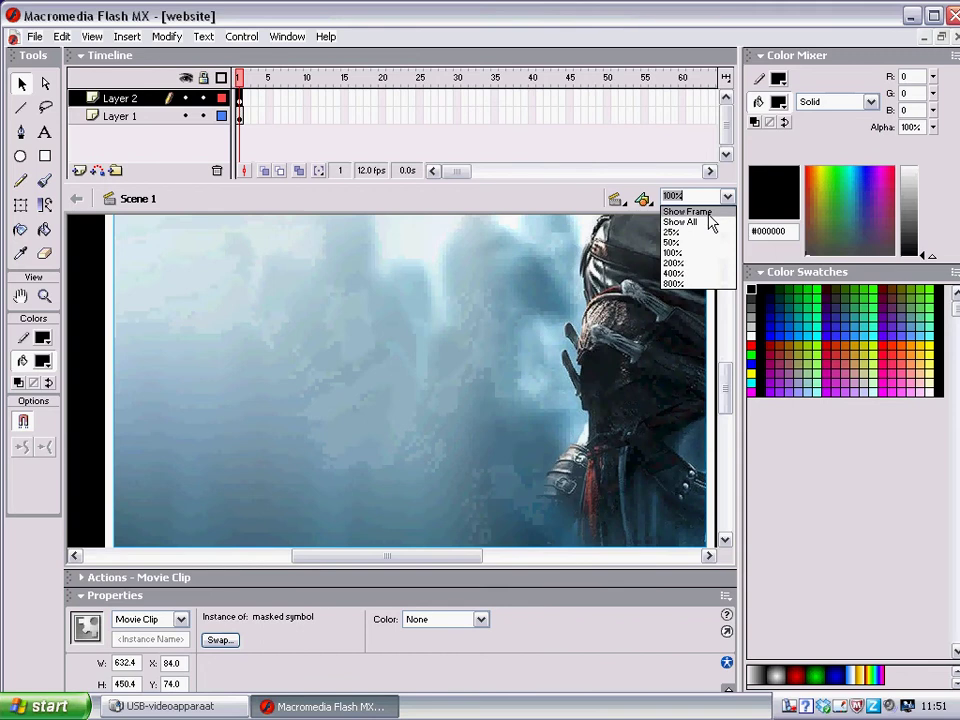
{"action": "left_click", "coordinate": [690, 212]}
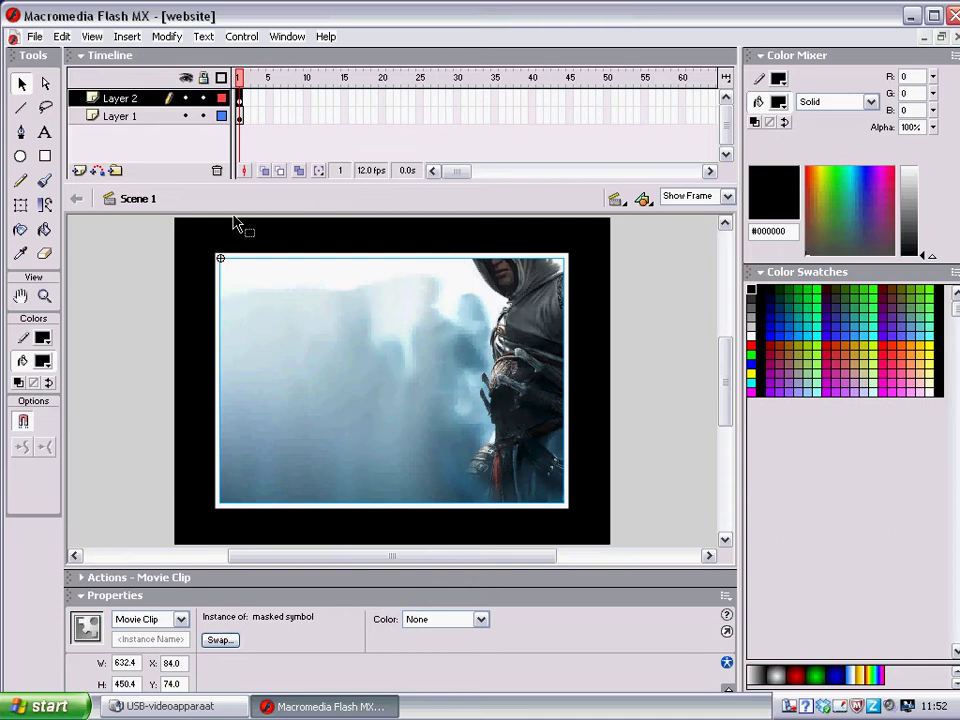
{"action": "right_click", "coordinate": [118, 118]}
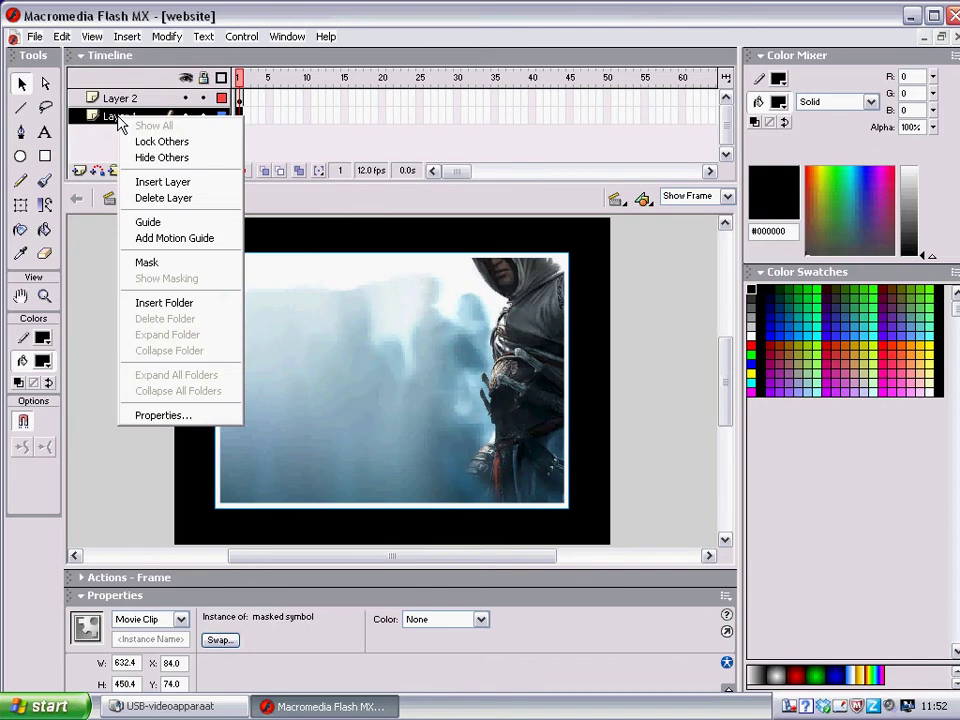
{"action": "left_click", "coordinate": [160, 184]}
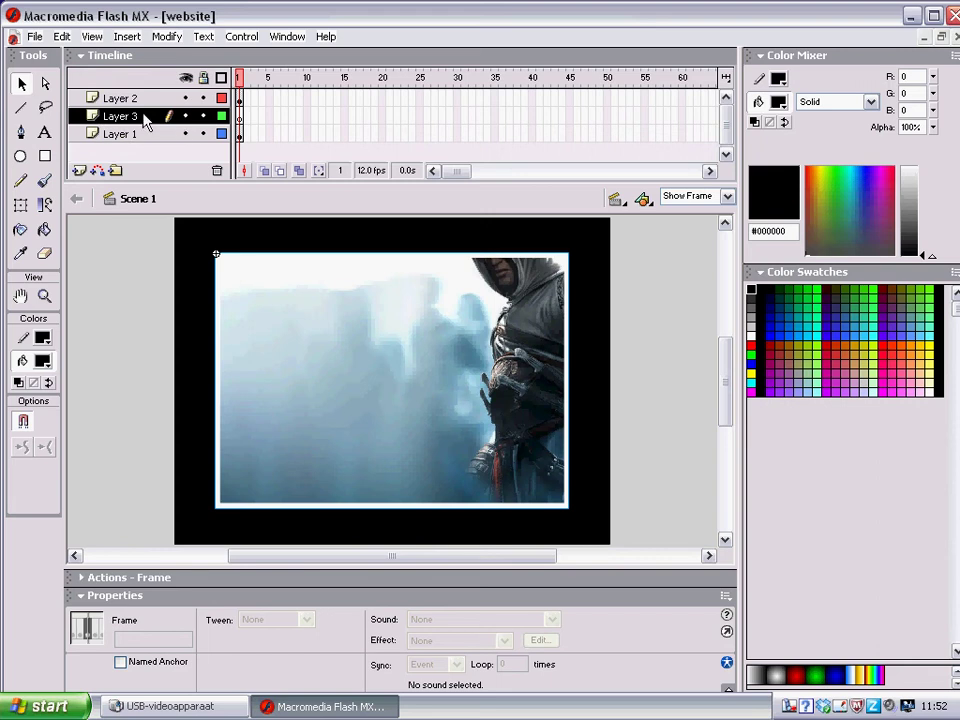
{"action": "left_click_drag", "start_coordinate": [145, 120], "coordinate": [145, 150]}
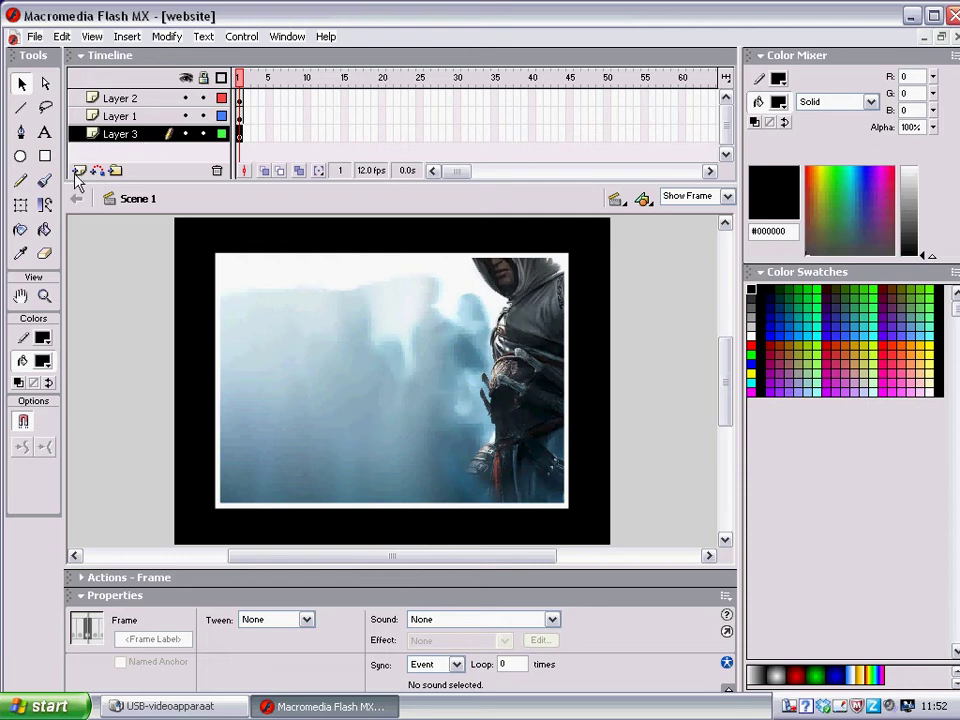
Step: Draw a rectangle of about 85 by 31 pixels just below the framed picture, with no stroke and a #999999 grey fill
{"action": "left_click", "coordinate": [45, 157]}
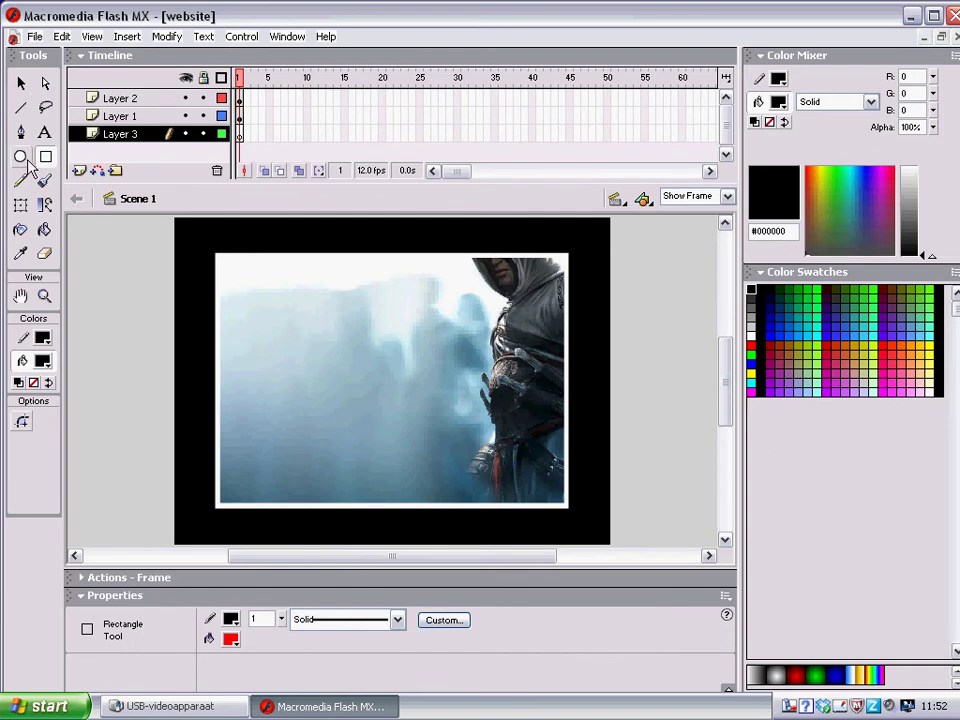
{"action": "left_click", "coordinate": [46, 344]}
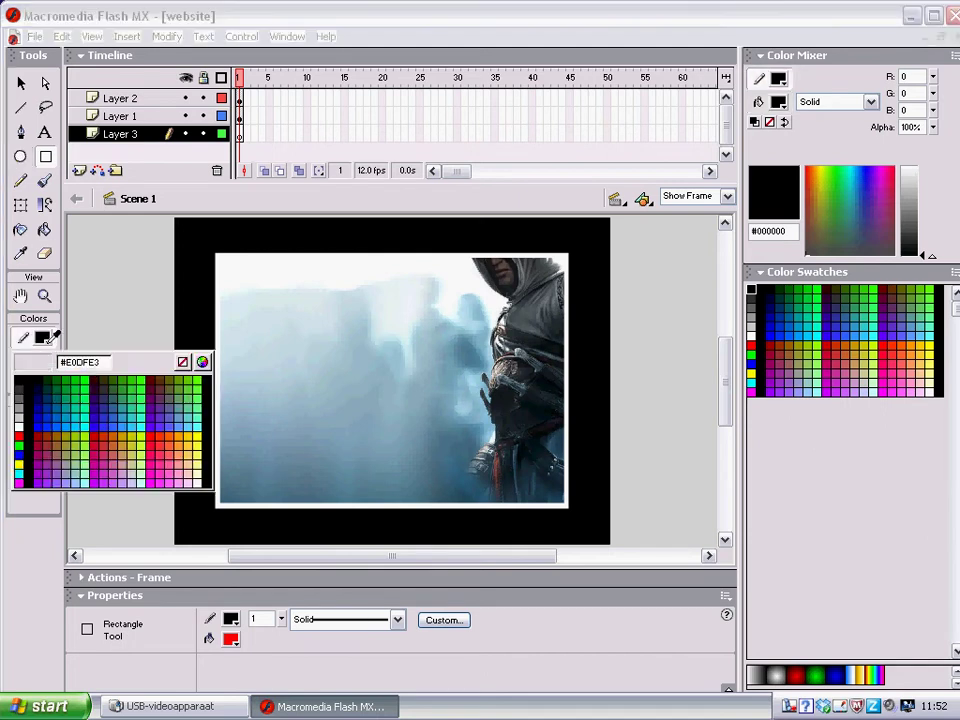
{"action": "left_click", "coordinate": [181, 361]}
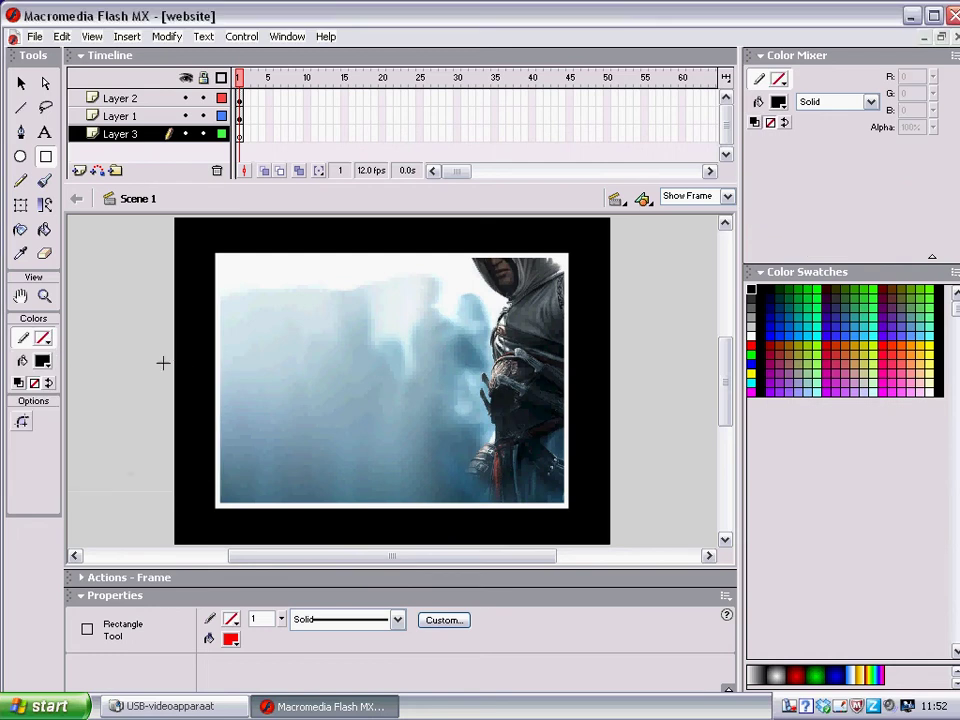
{"action": "left_click", "coordinate": [47, 366]}
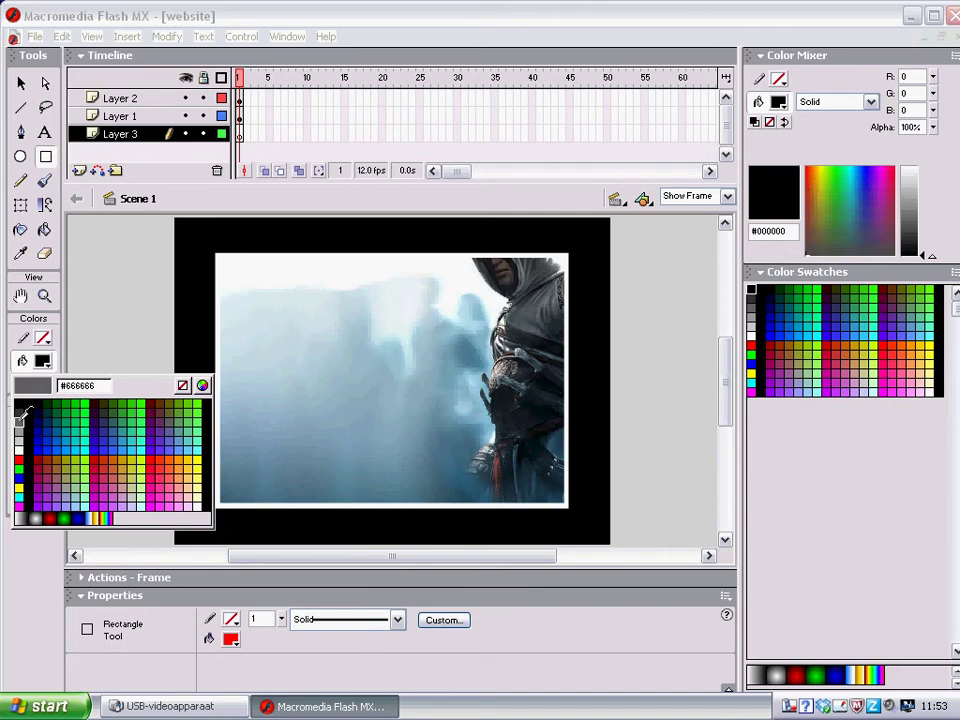
{"action": "left_click", "coordinate": [19, 424]}
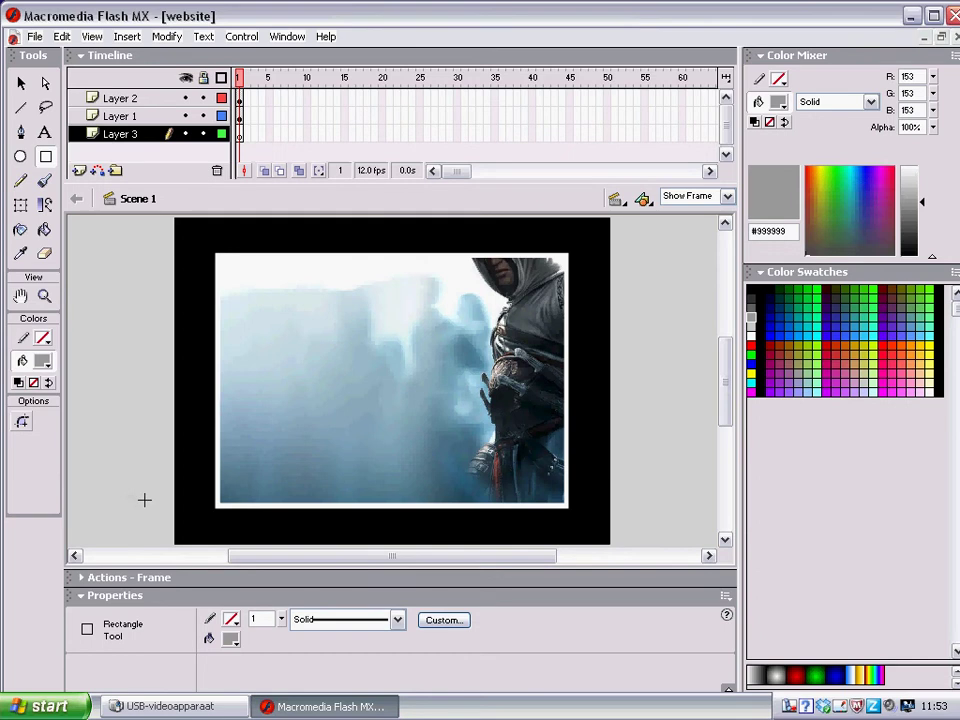
{"action": "left_click_drag", "start_coordinate": [217, 519], "coordinate": [262, 536]}
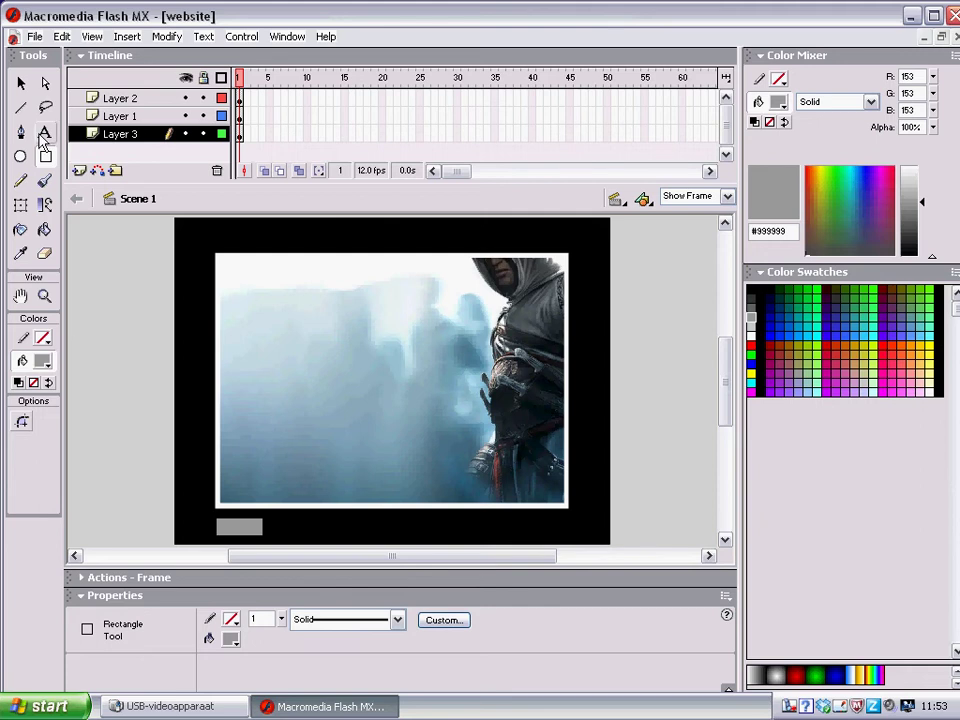
Step: Resize the grey rectangle to 125 pixels wide and 50 pixels high, and position it at X 75, Y 536
{"action": "left_click", "coordinate": [24, 85]}
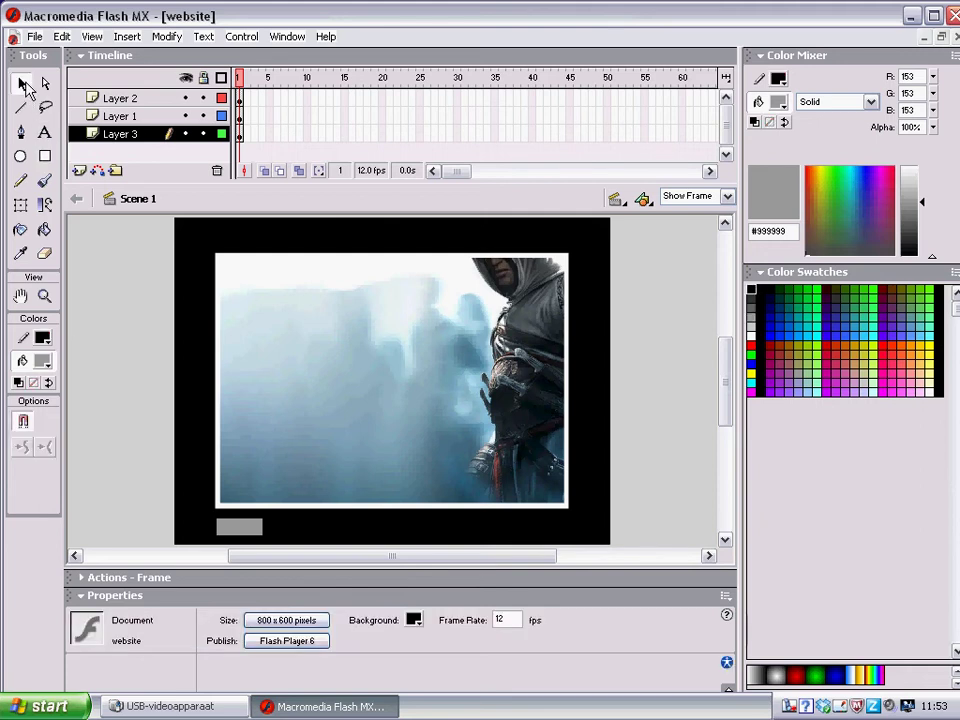
{"action": "left_click", "coordinate": [238, 531]}
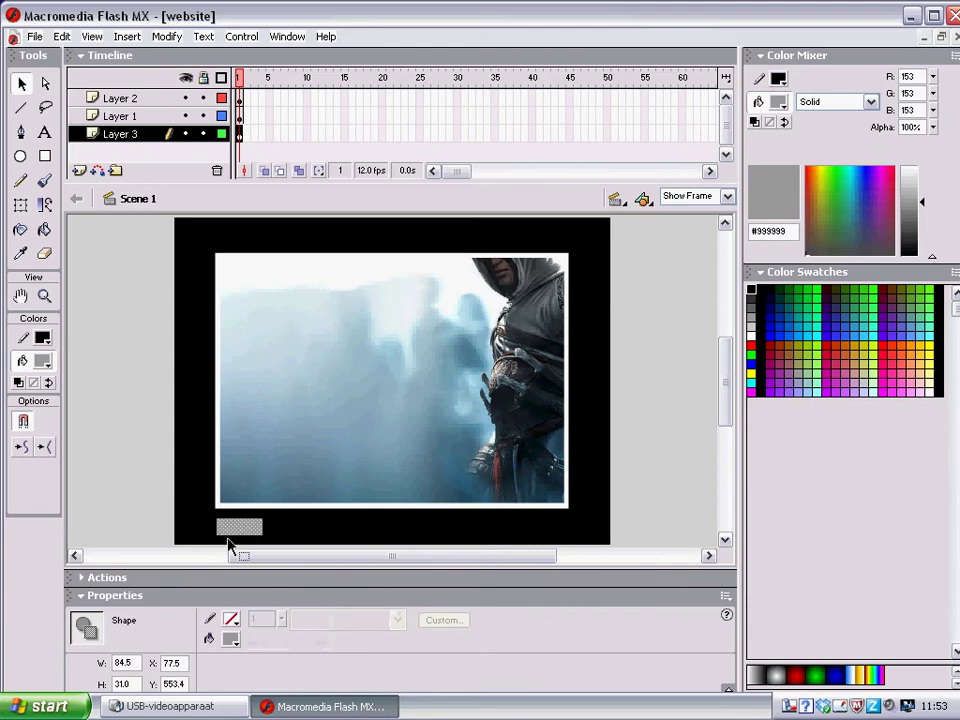
{"action": "left_click", "coordinate": [125, 663]}
{"action": "type", "text": "125"}
{"action": "key", "text": "Tab"}
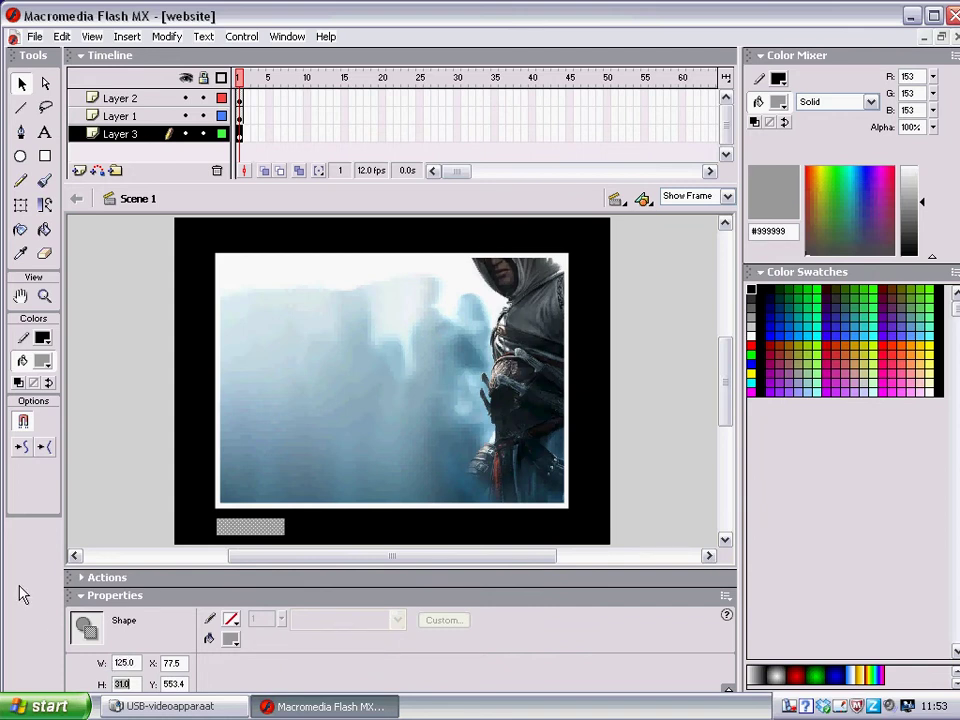
{"action": "type", "text": "50"}
{"action": "key", "text": "Tab"}
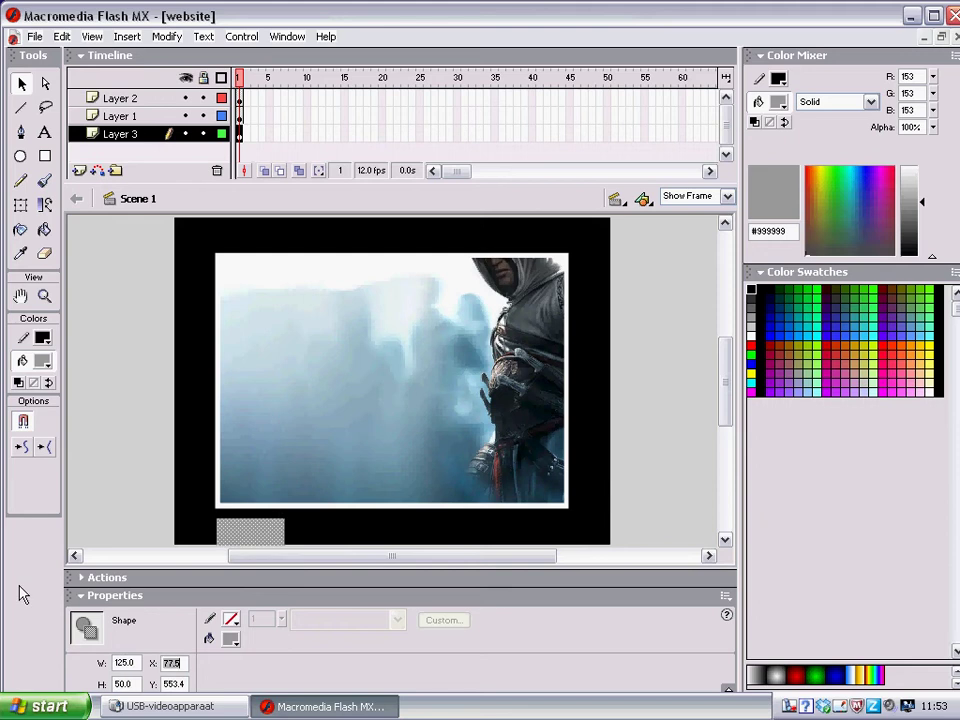
{"action": "type", "text": "75"}
{"action": "key", "text": "Tab"}
{"action": "type", "text": "536"}
{"action": "key", "text": "Return"}
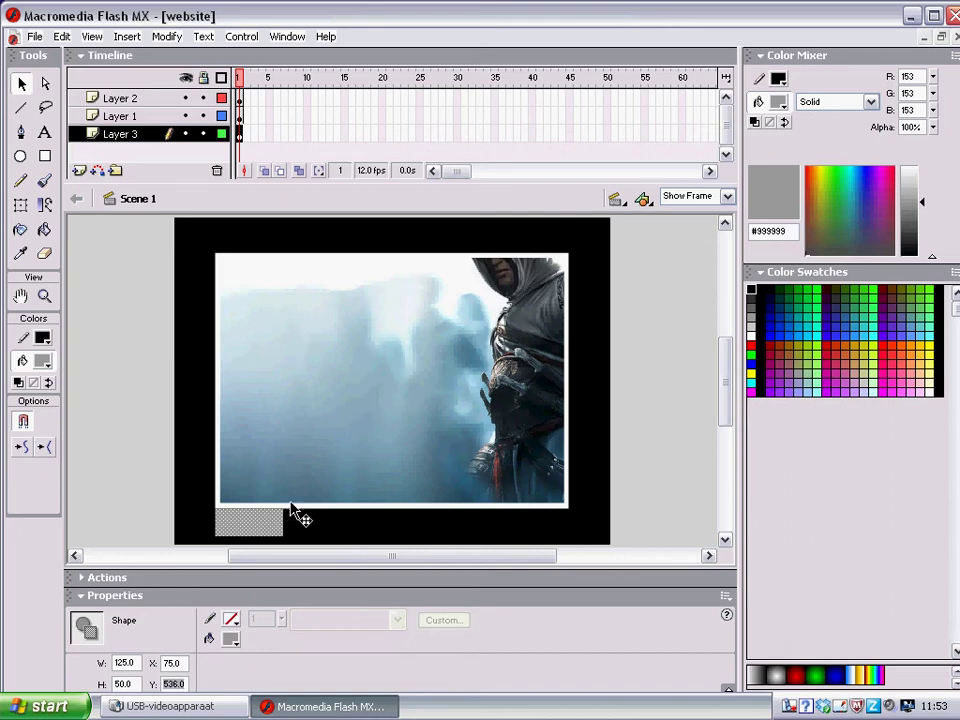
Step: Convert the grey rectangle to a movie clip symbol named buttons with top-left registration
{"action": "left_click", "coordinate": [127, 38]}
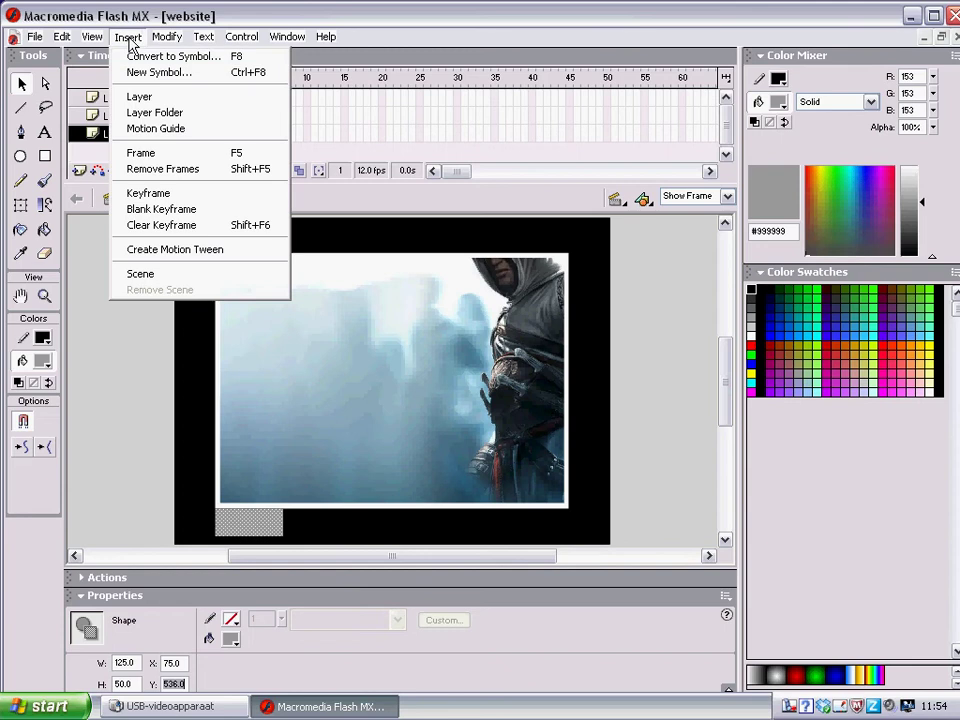
{"action": "left_click", "coordinate": [184, 58]}
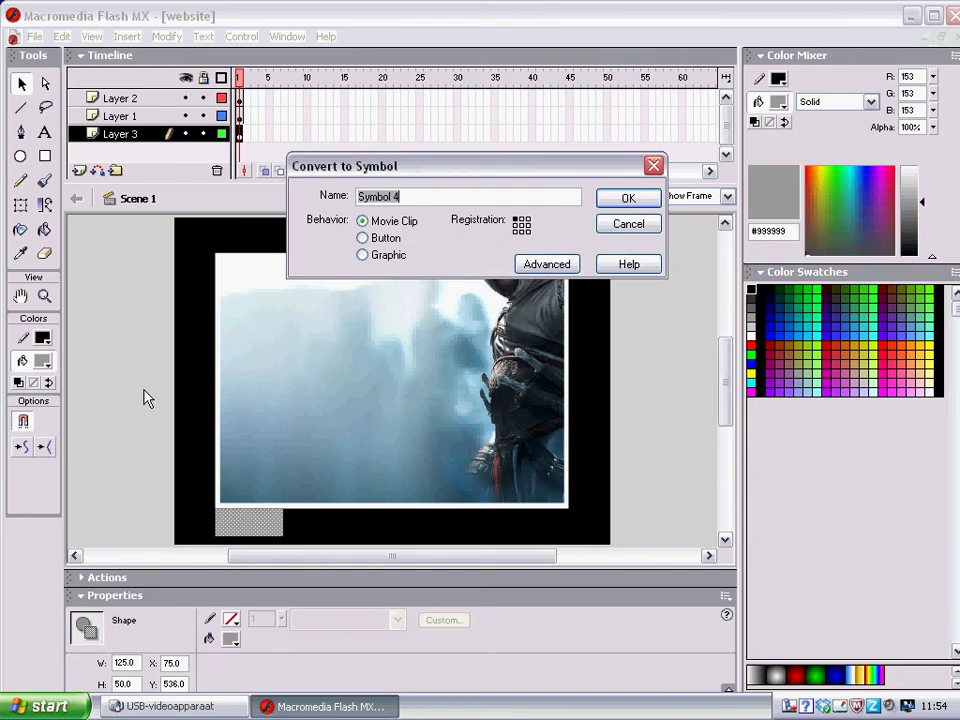
{"action": "type", "text": "buttons"}
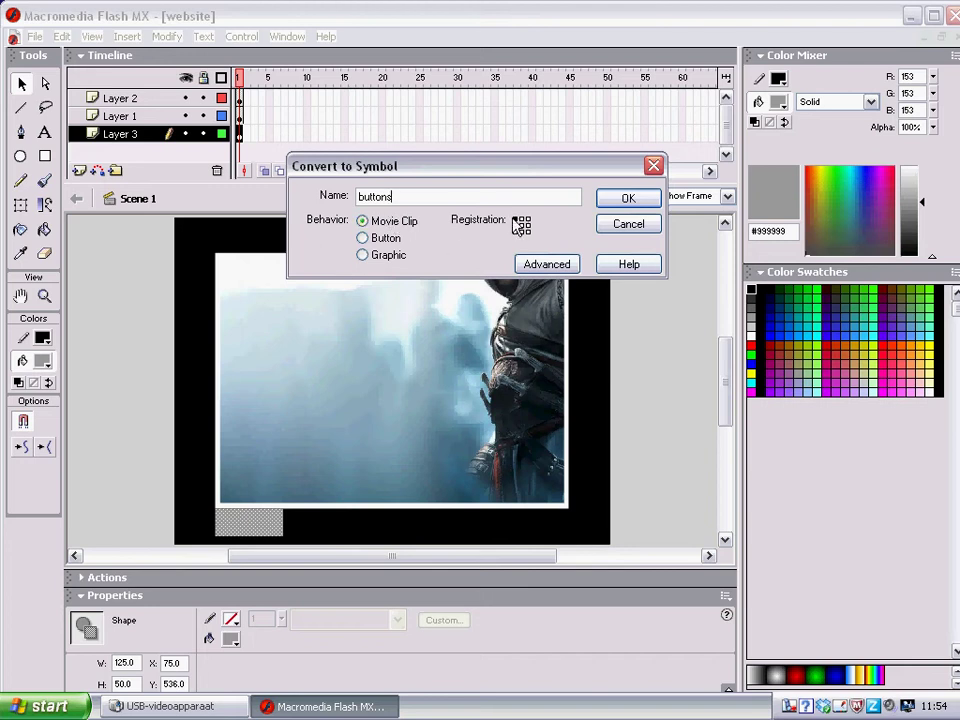
{"action": "left_click", "coordinate": [612, 205]}
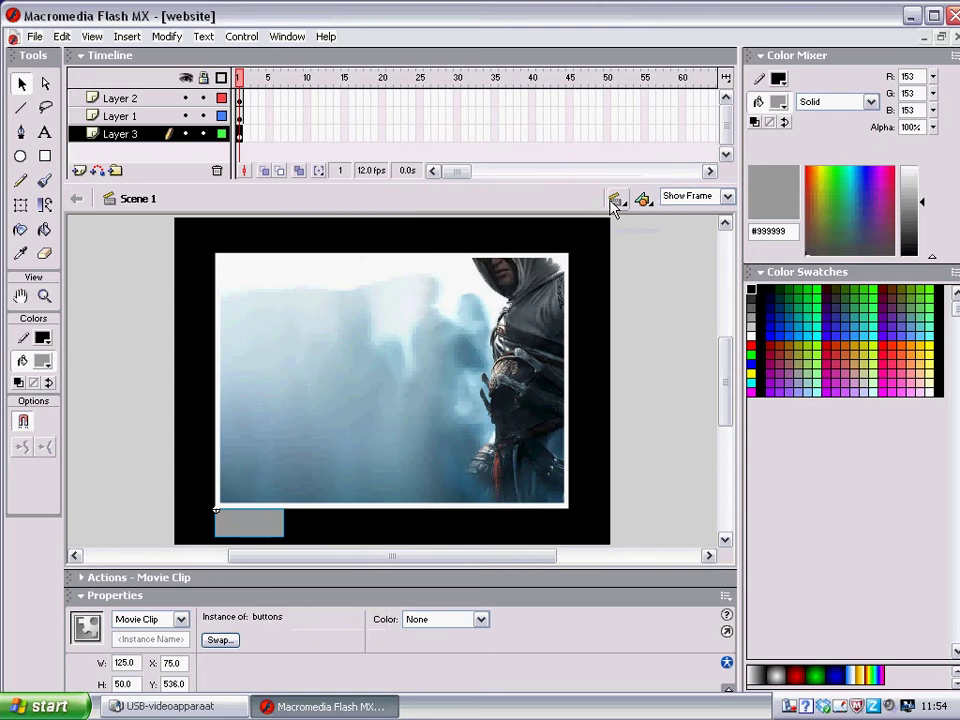
Step: Duplicate the grey button below the picture in place and set the copy's X position to 206
{"action": "left_click", "coordinate": [62, 37]}
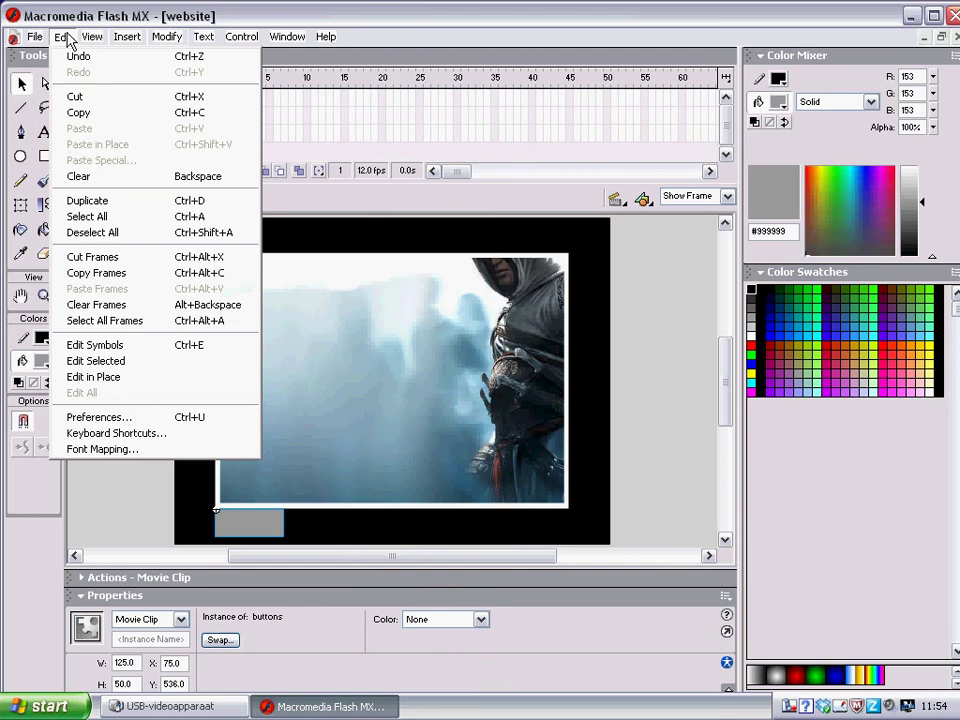
{"action": "left_click", "coordinate": [79, 114]}
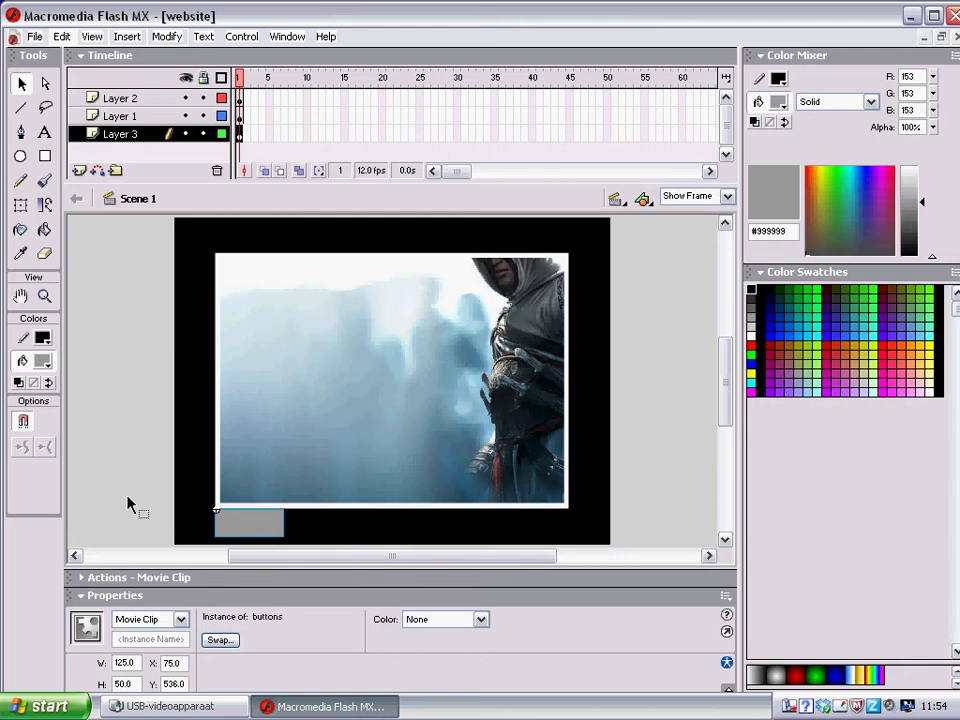
{"action": "right_click", "coordinate": [300, 522]}
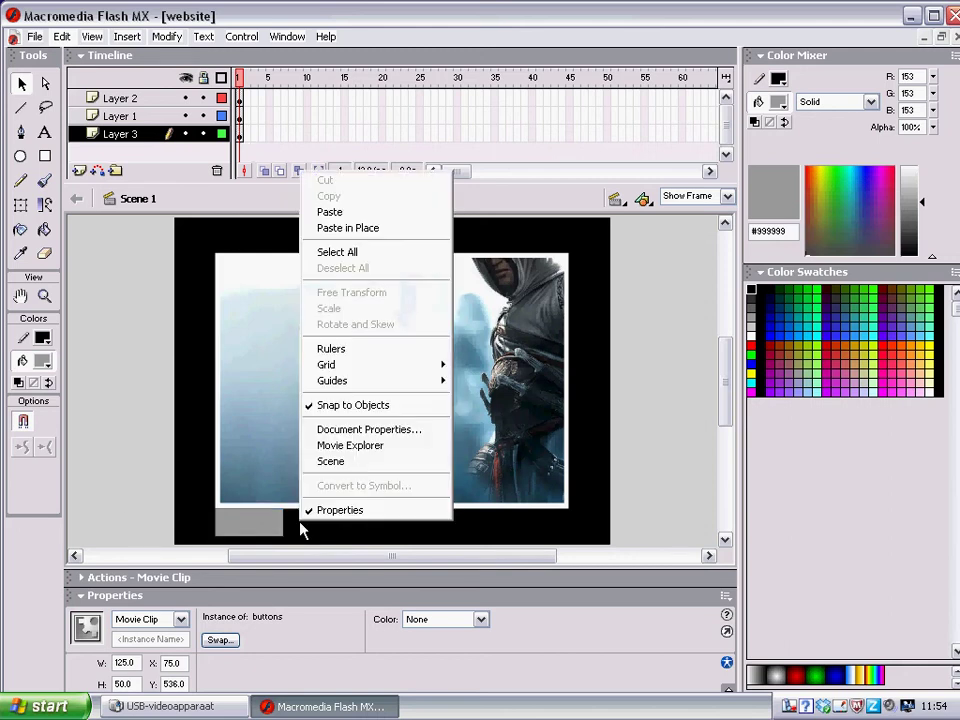
{"action": "left_click", "coordinate": [345, 229]}
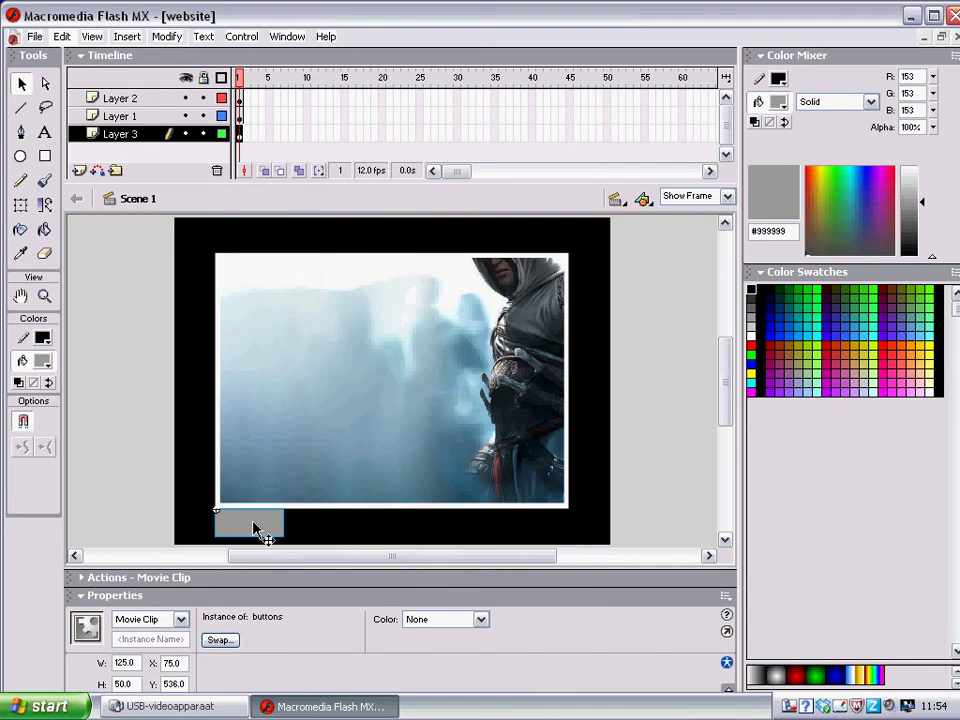
{"action": "left_click_drag", "start_coordinate": [257, 531], "coordinate": [279, 531]}
{"action": "left_click", "coordinate": [160, 666]}
{"action": "type", "text": "206"}
{"action": "key", "text": "Return"}
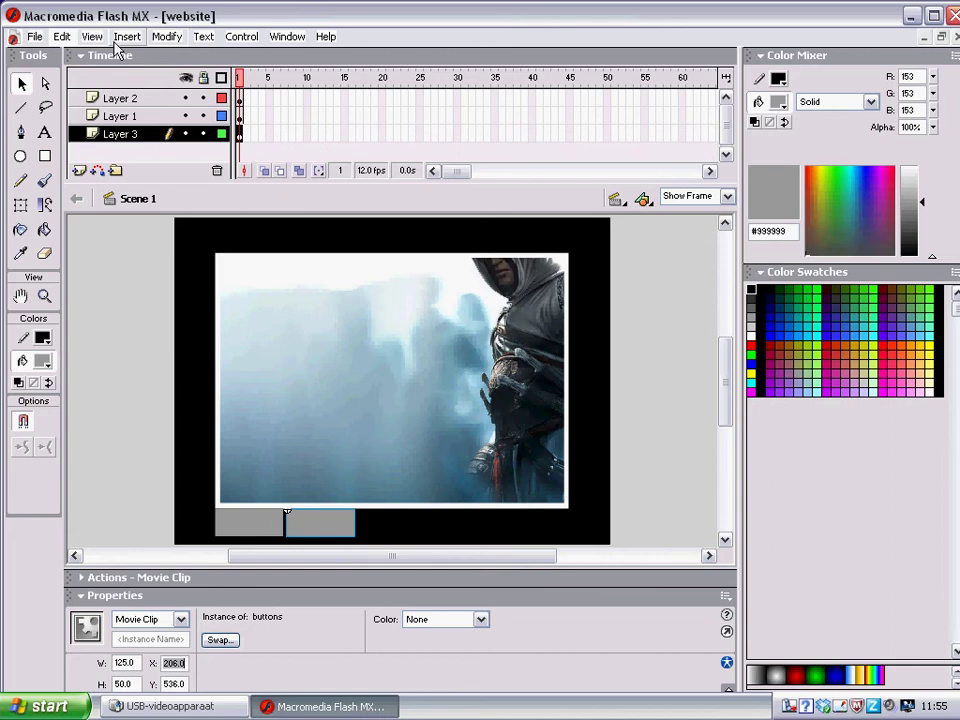
{"action": "left_click", "coordinate": [63, 38]}
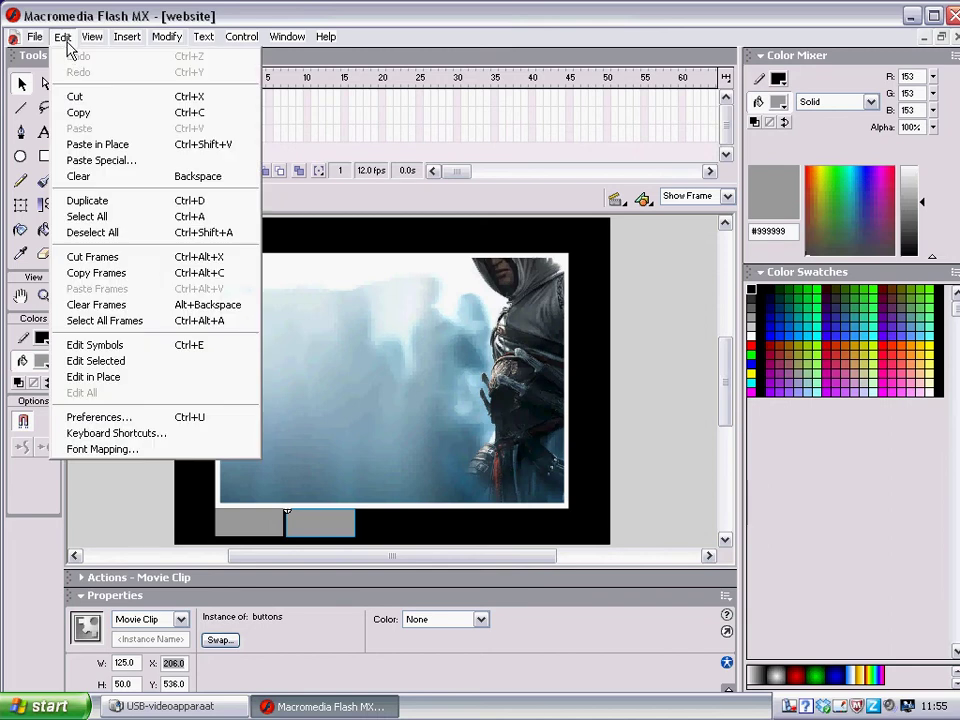
{"action": "left_click", "coordinate": [80, 113]}
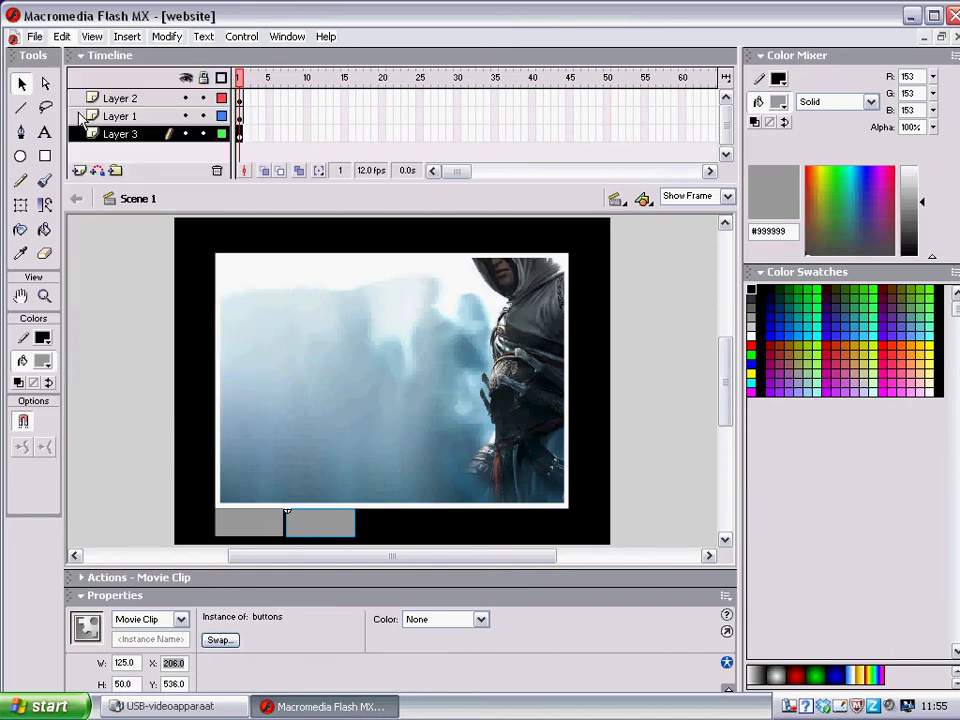
{"action": "right_click", "coordinate": [392, 532]}
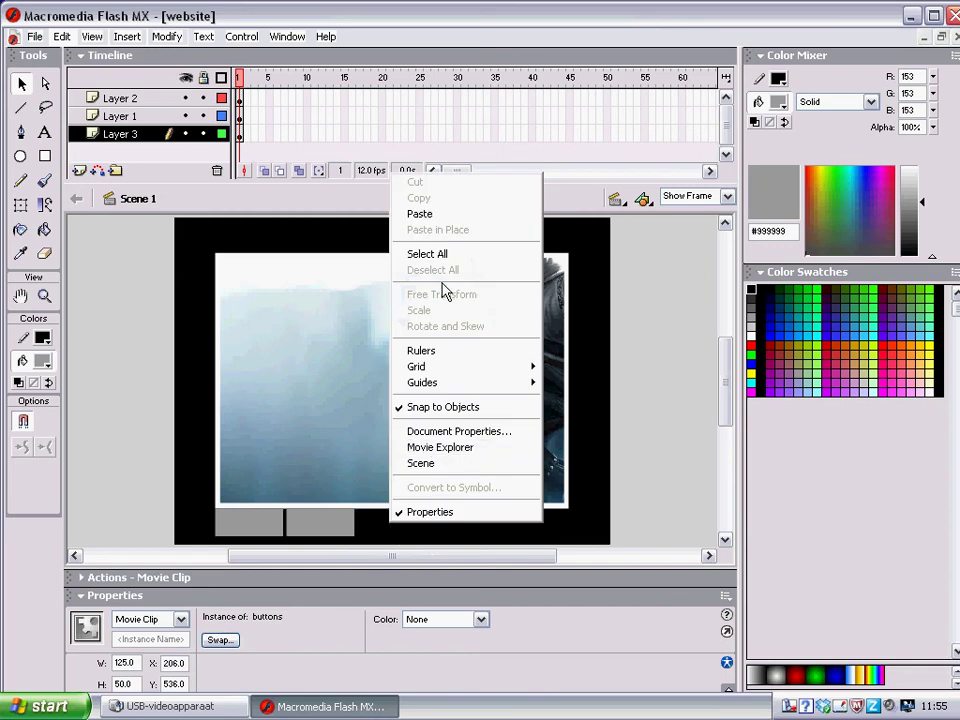
{"action": "left_click", "coordinate": [437, 220]}
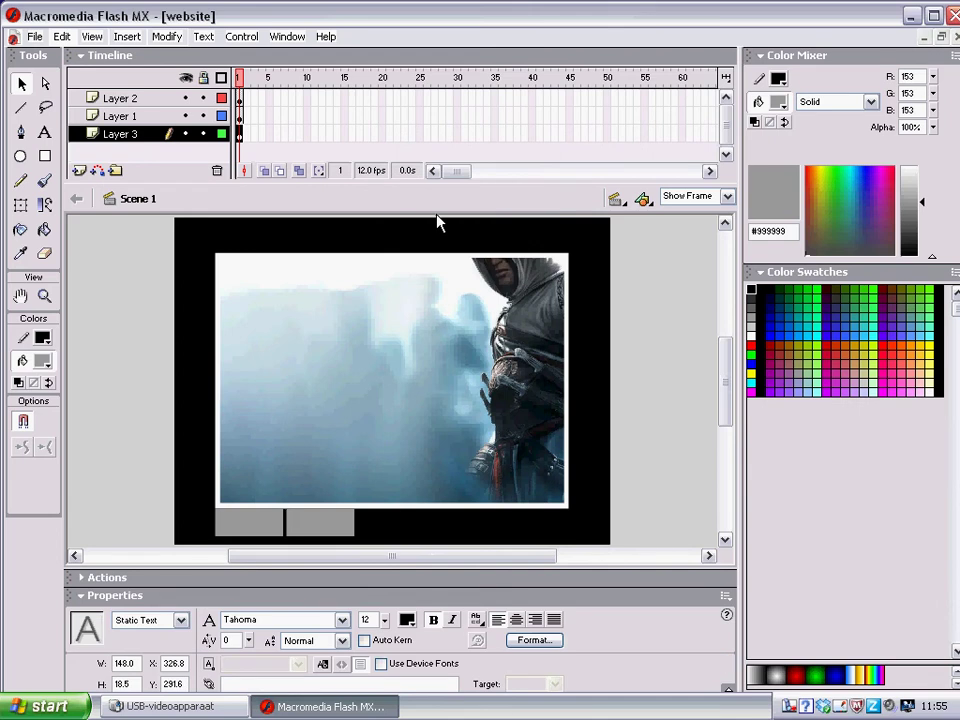
{"action": "left_click", "coordinate": [333, 523]}
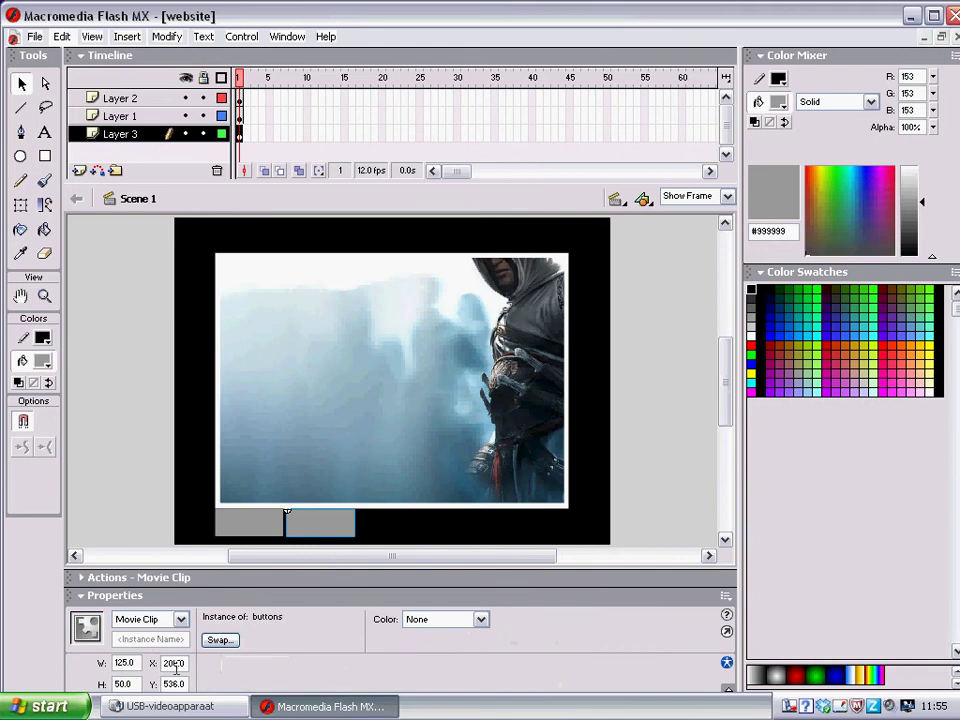
{"action": "left_click_drag", "start_coordinate": [184, 666], "coordinate": [122, 664]}
{"action": "type", "text": "337"}
{"action": "key", "text": "Return"}
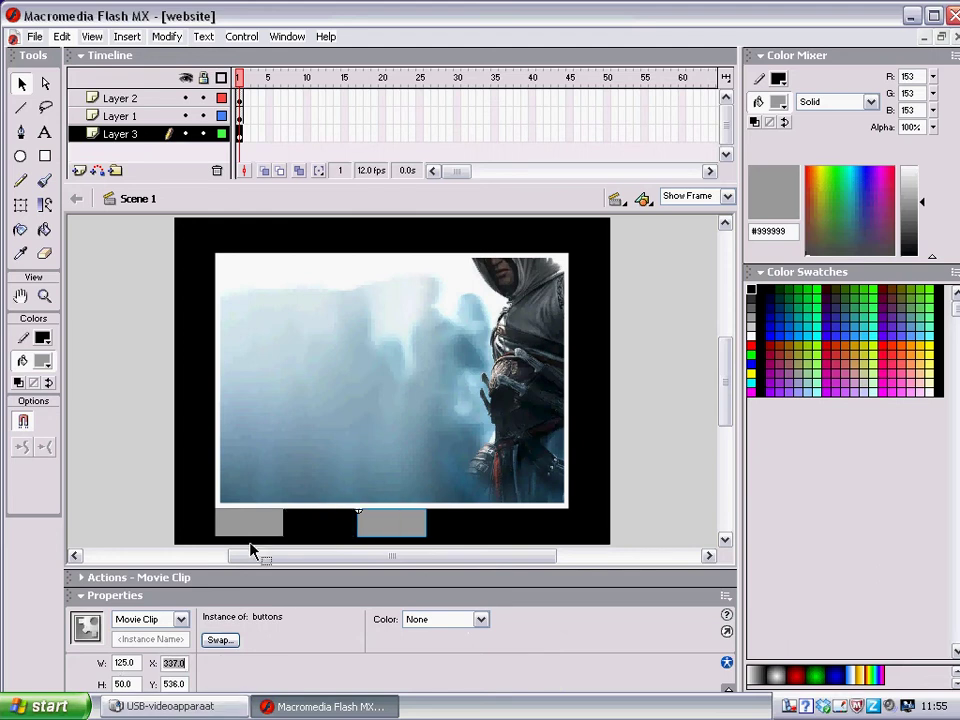
{"action": "left_click_drag", "start_coordinate": [253, 530], "coordinate": [282, 541]}
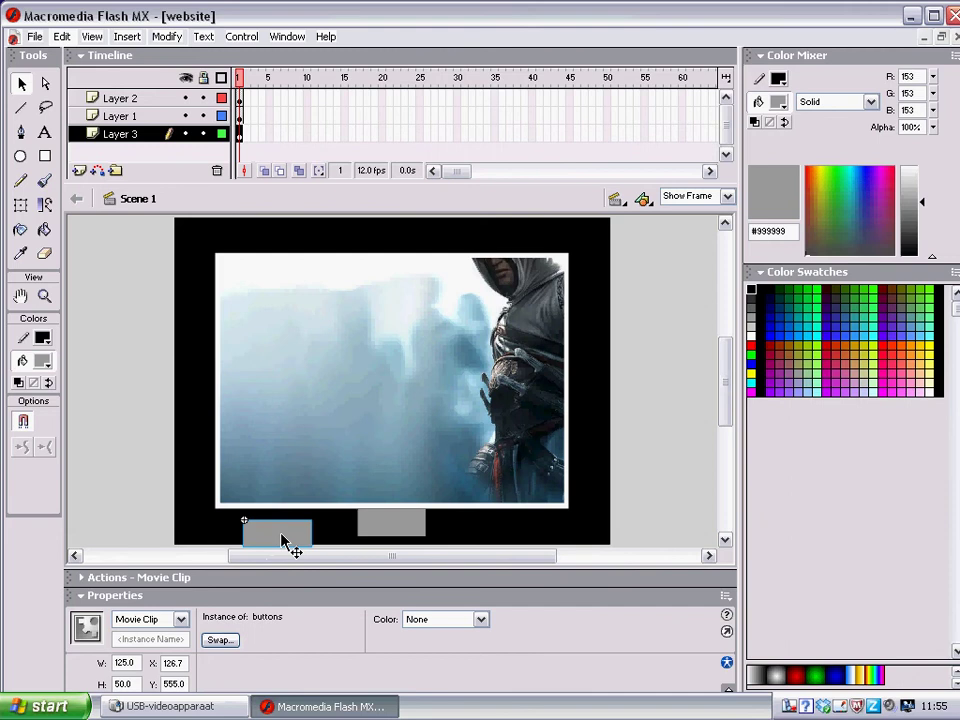
{"action": "key", "text": "ctrl+z"}
{"action": "key", "text": "ctrl+z"}
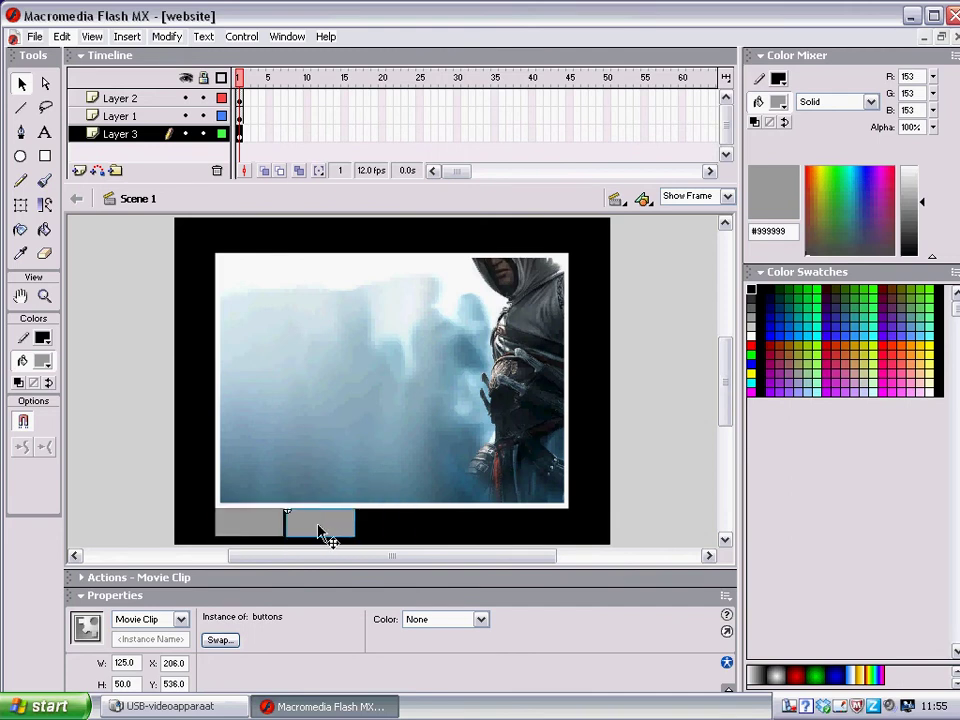
Step: Copy the second grey button, paste it in place, and set the pasted copy's X position to 337
{"action": "left_click", "coordinate": [62, 36]}
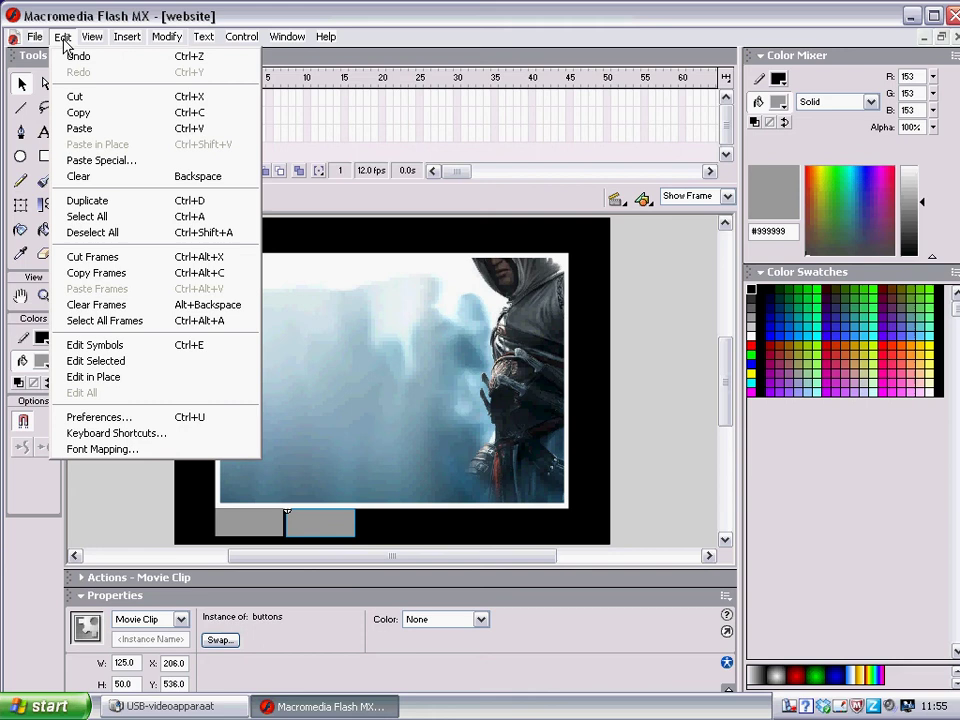
{"action": "left_click", "coordinate": [80, 112]}
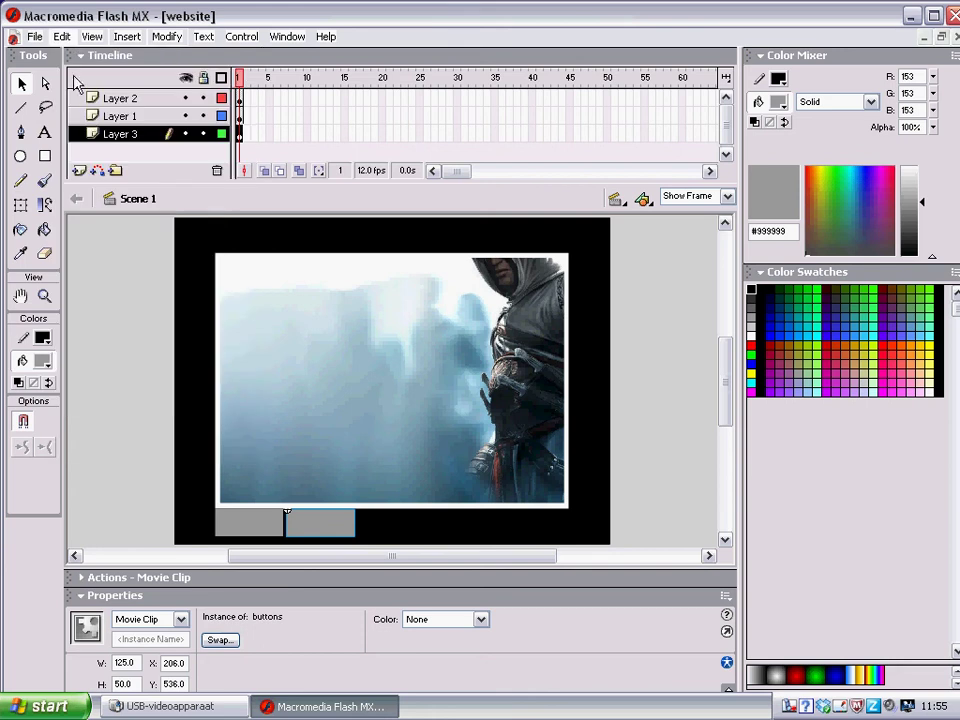
{"action": "left_click", "coordinate": [62, 36]}
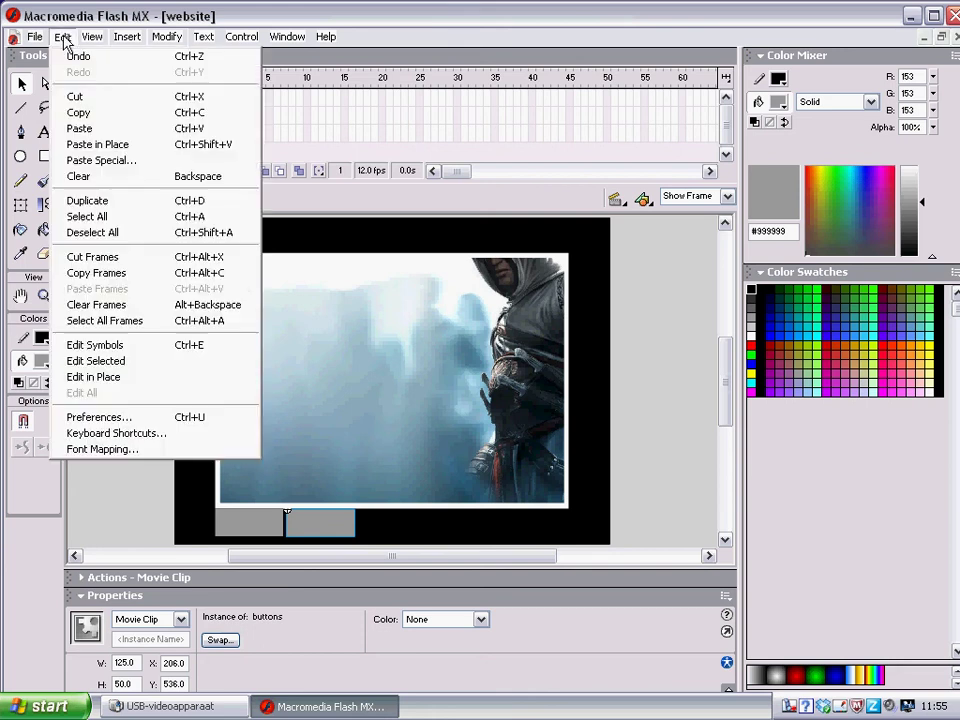
{"action": "left_click", "coordinate": [98, 145]}
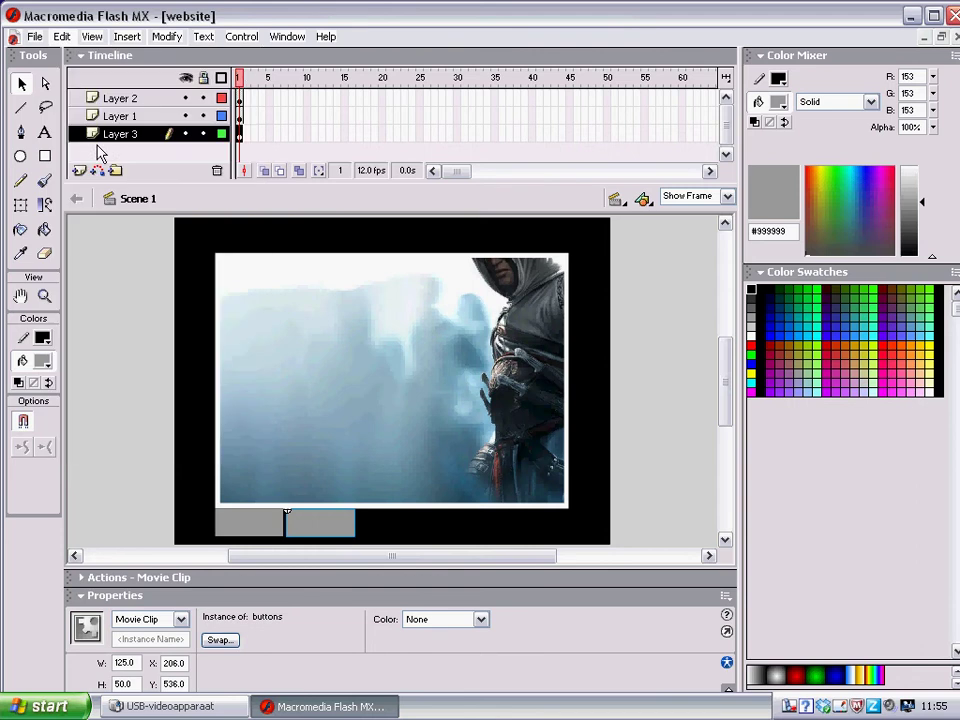
{"action": "mouse_move", "coordinate": [328, 536]}
{"action": "left_mouse_down"}
{"action": "mouse_move", "coordinate": [381, 537]}
{"action": "mouse_move", "coordinate": [333, 530]}
{"action": "left_mouse_up"}
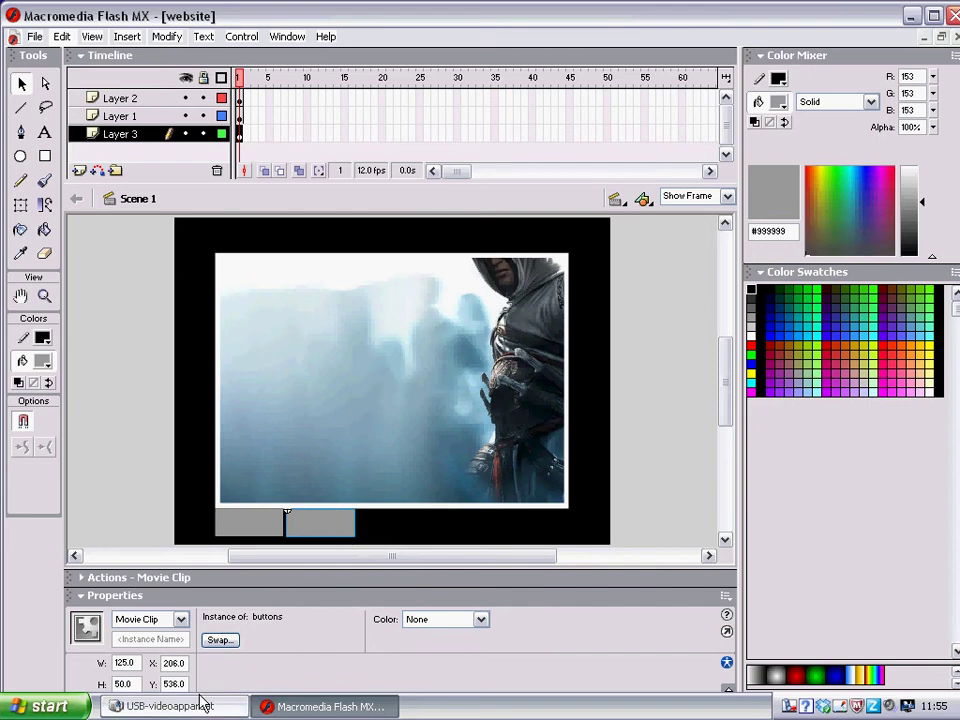
{"action": "left_click", "coordinate": [186, 664]}
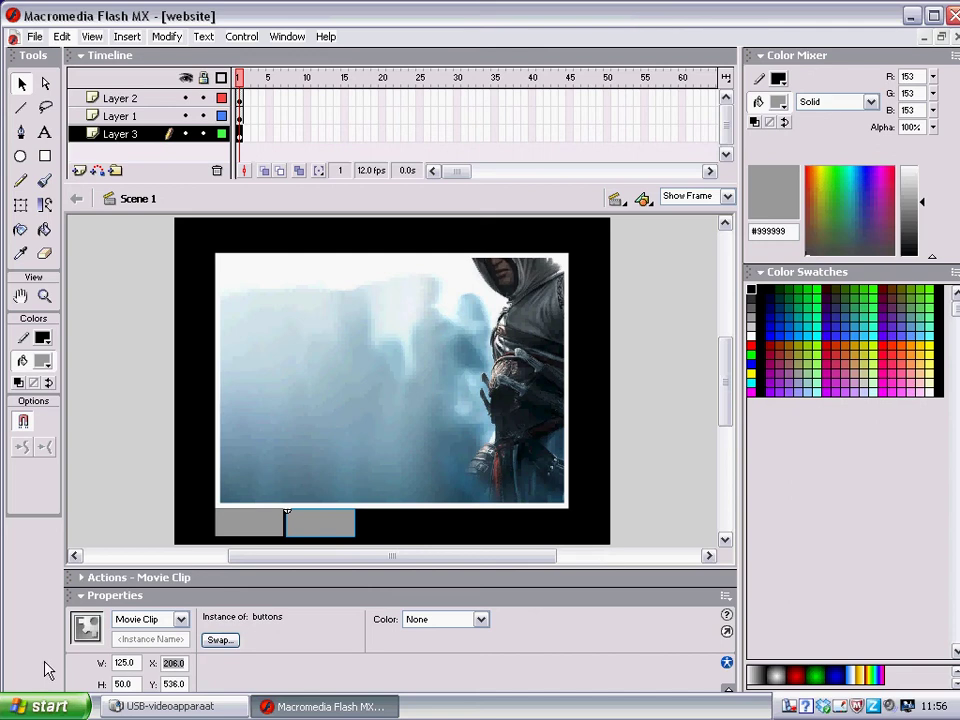
{"action": "type", "text": "337"}
{"action": "key", "text": "Return"}
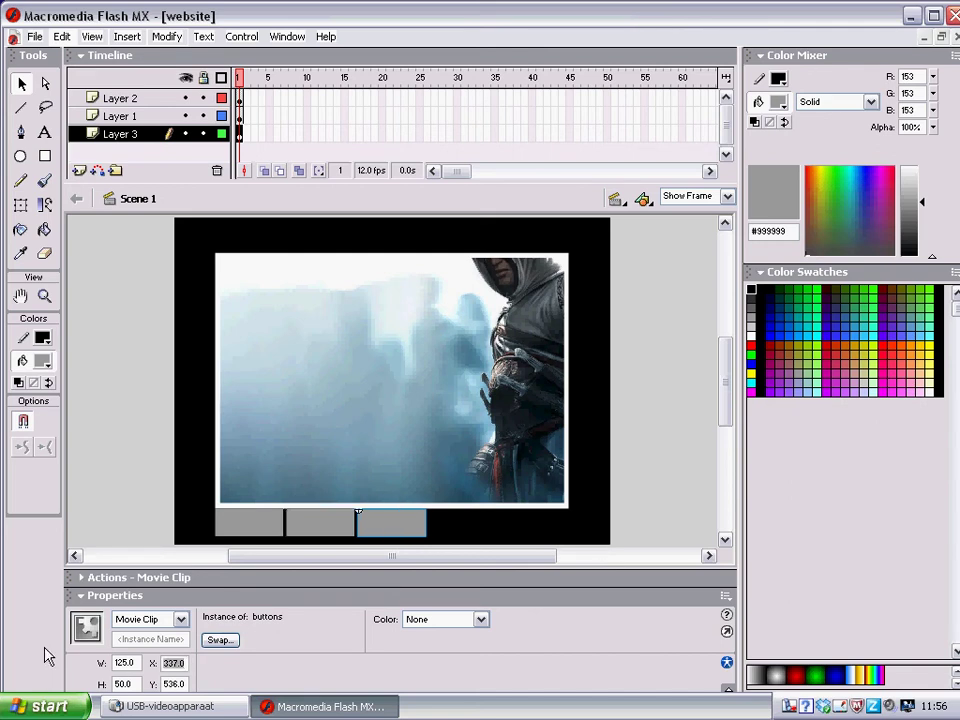
{"action": "left_click", "coordinate": [62, 37]}
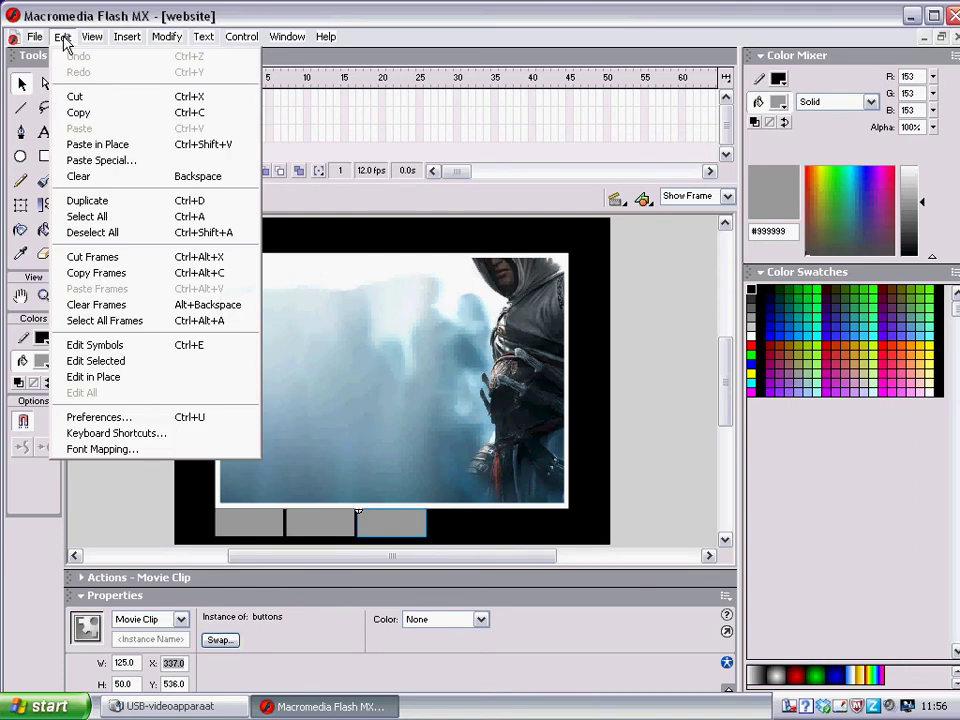
{"action": "left_click", "coordinate": [72, 111]}
{"action": "right_click", "coordinate": [471, 518]}
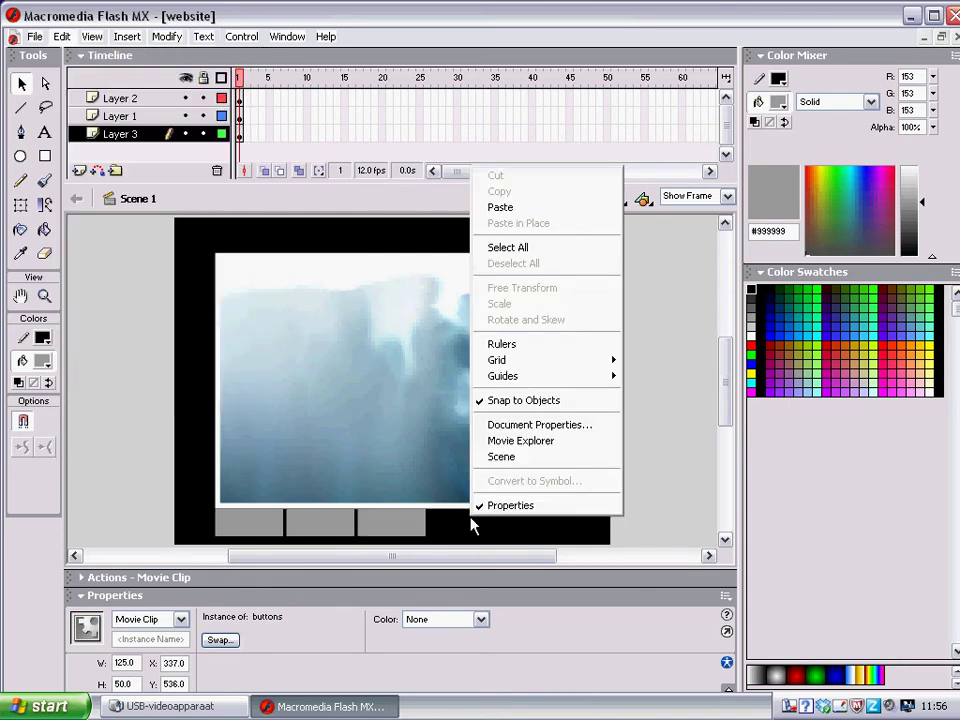
{"action": "left_click", "coordinate": [416, 530]}
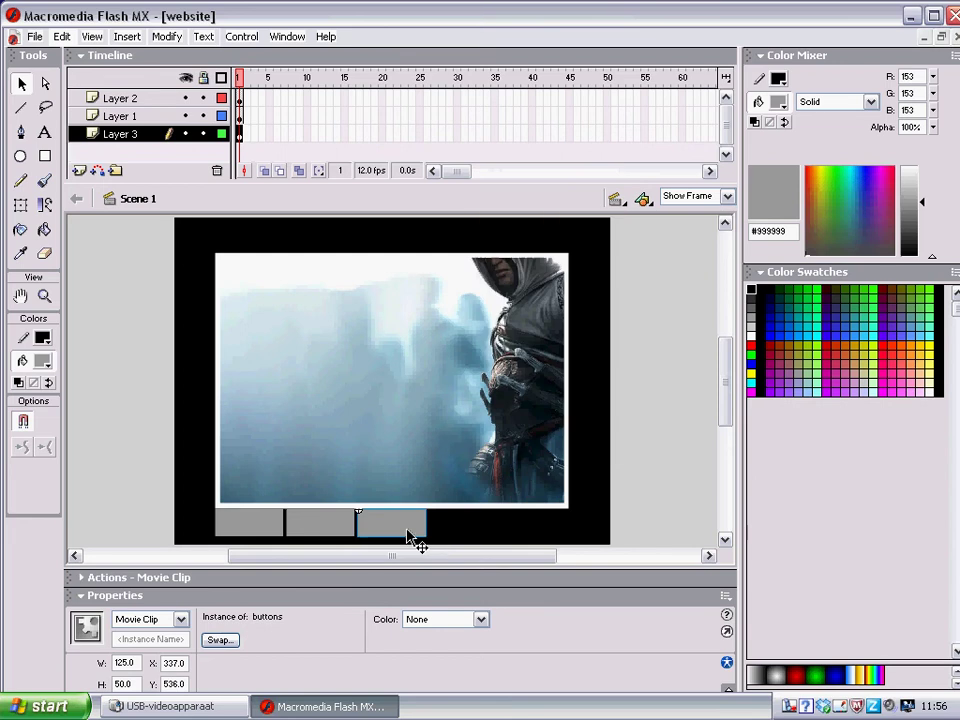
Step: Copy the third grey button, paste it in place, and set the pasted copy's X position to 469
{"action": "left_click", "coordinate": [62, 37]}
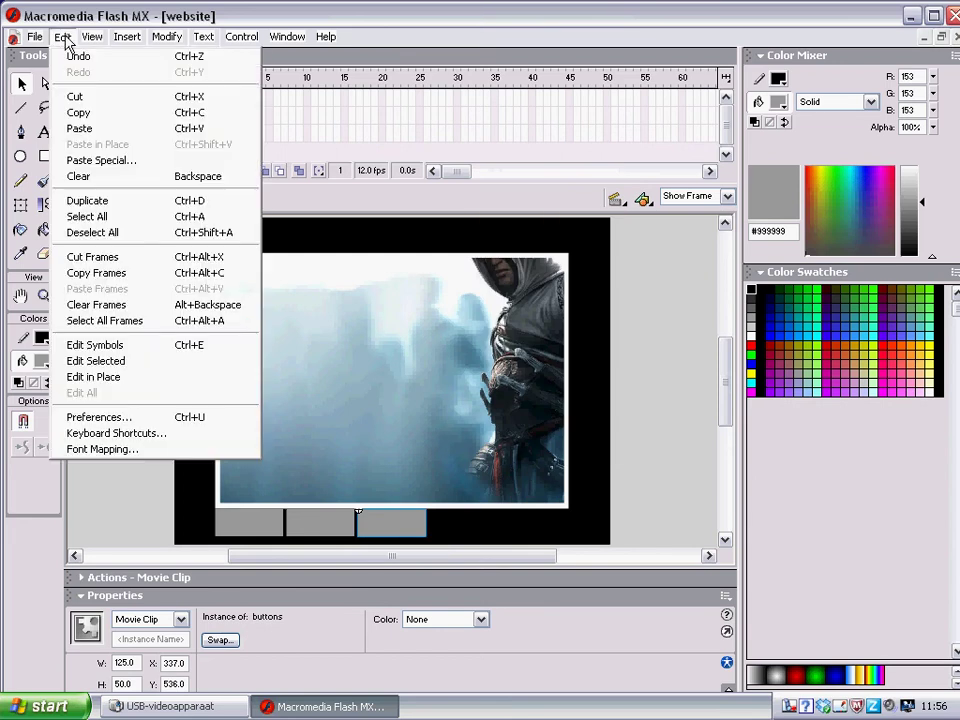
{"action": "left_click", "coordinate": [78, 112]}
{"action": "left_click", "coordinate": [62, 37]}
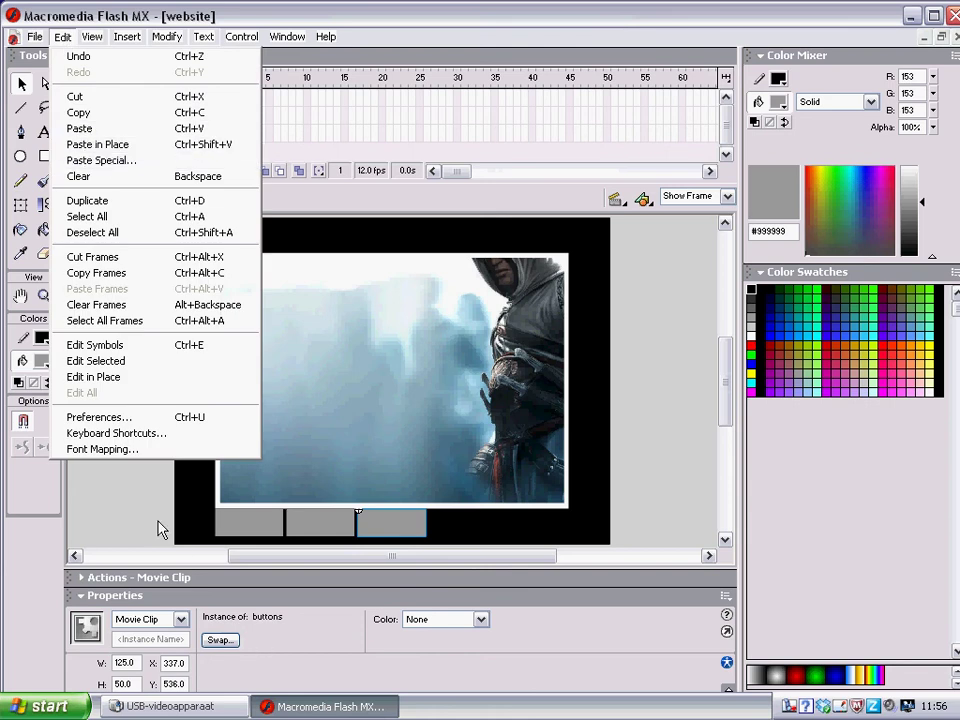
{"action": "left_click", "coordinate": [112, 145]}
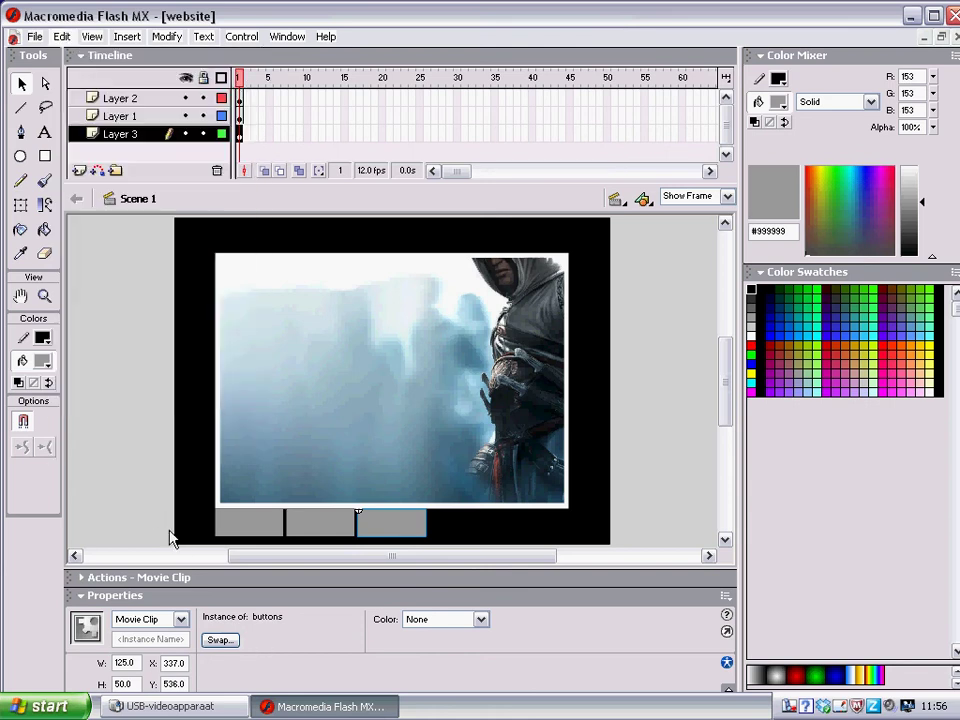
{"action": "left_click", "coordinate": [176, 664]}
{"action": "type", "text": "468"}
{"action": "key", "text": "Return"}
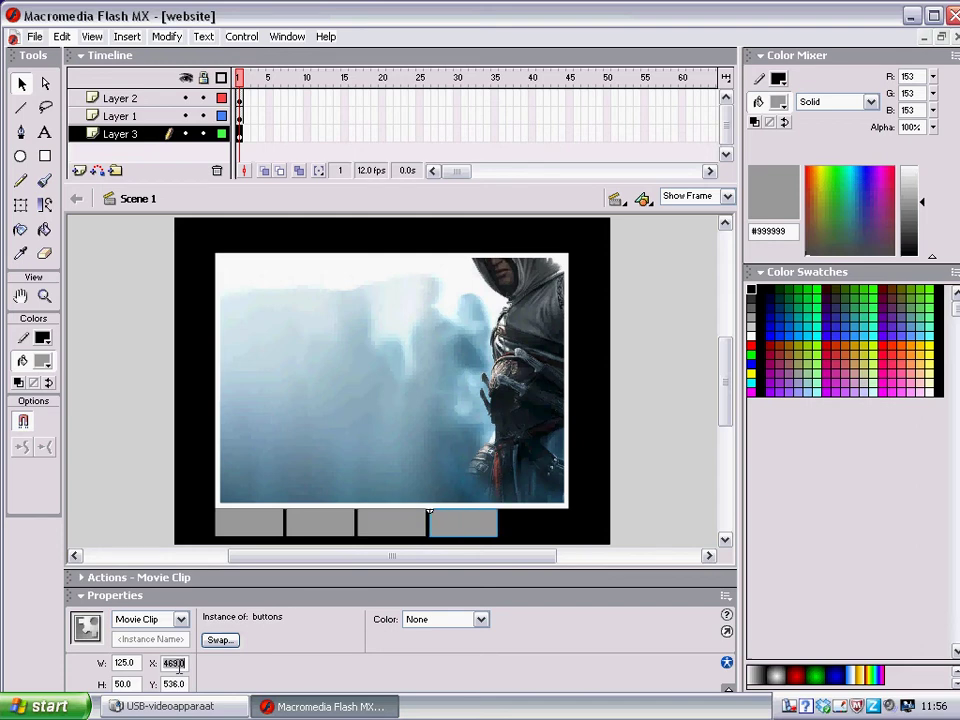
{"action": "left_click", "coordinate": [62, 36]}
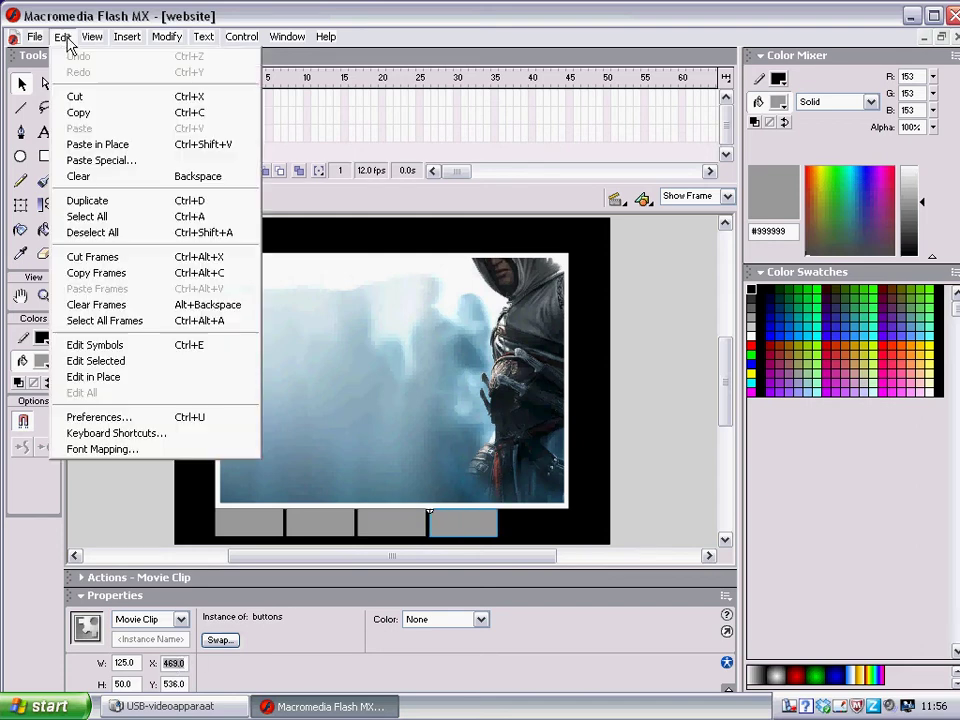
{"action": "left_click", "coordinate": [76, 114]}
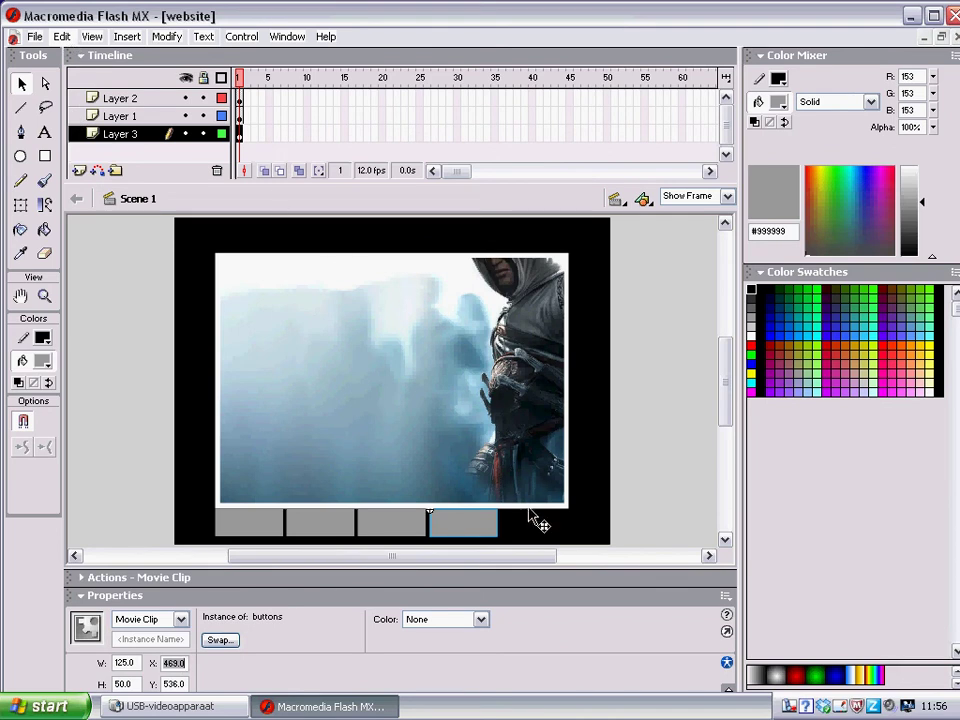
{"action": "right_click", "coordinate": [530, 518]}
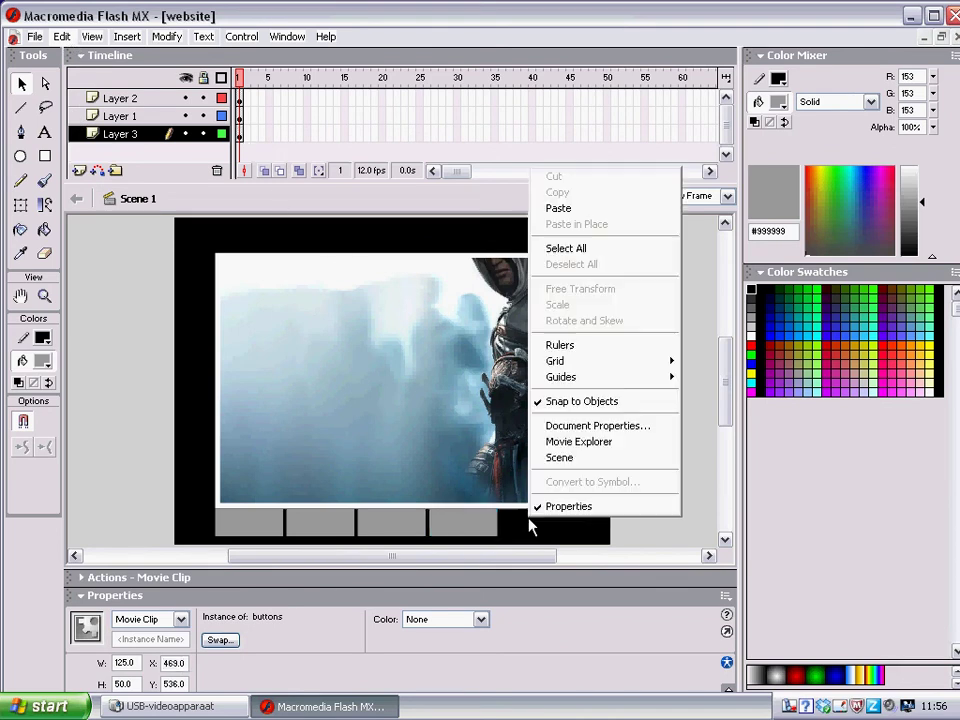
{"action": "left_click", "coordinate": [130, 313]}
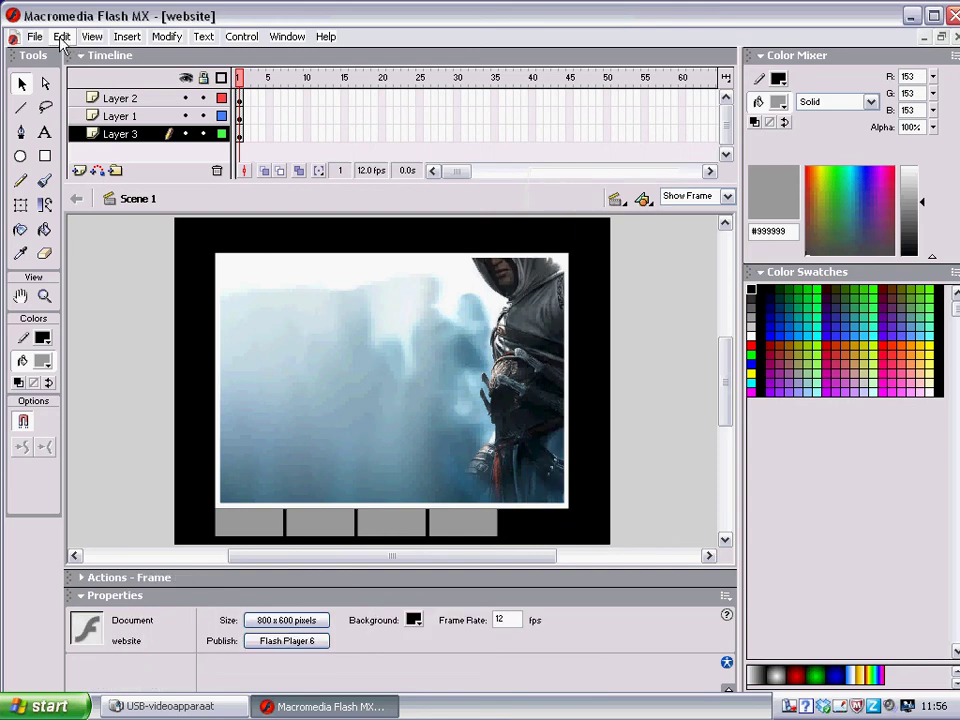
Step: Copy the fourth grey button, paste it in place, and set the pasted copy's X position to 600
{"action": "left_click", "coordinate": [443, 525]}
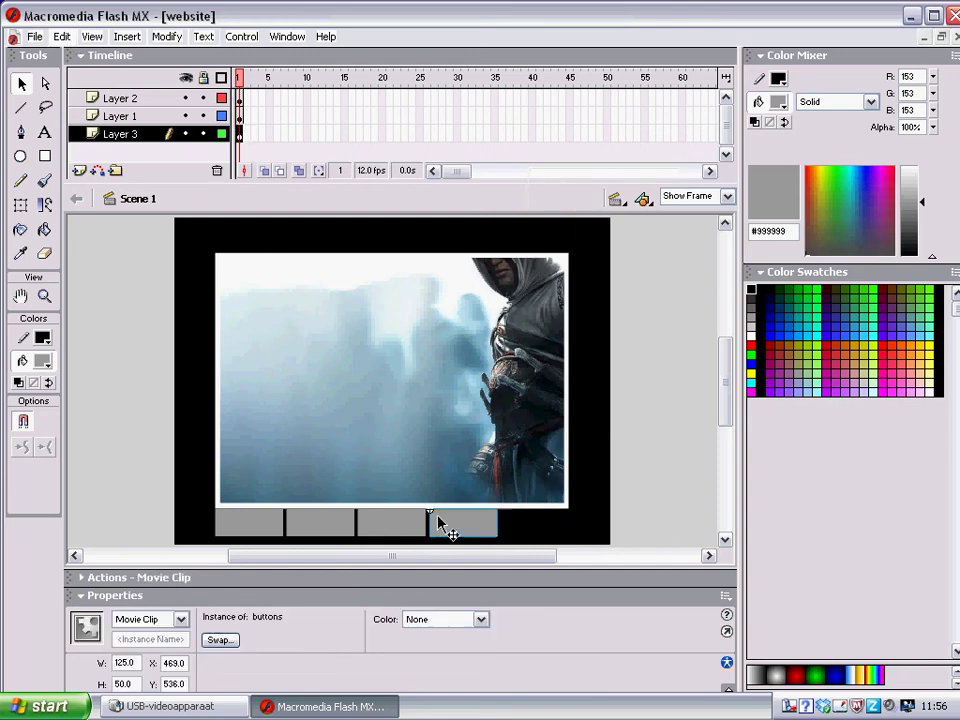
{"action": "left_click", "coordinate": [62, 36]}
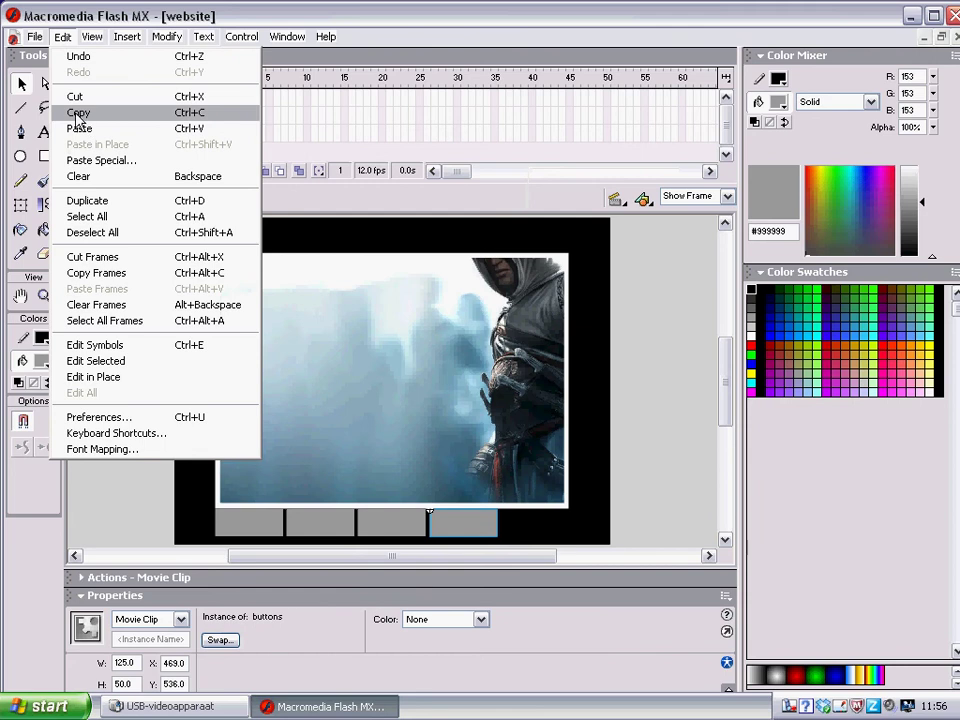
{"action": "left_click", "coordinate": [80, 113]}
{"action": "left_click", "coordinate": [62, 36]}
{"action": "left_click", "coordinate": [97, 145]}
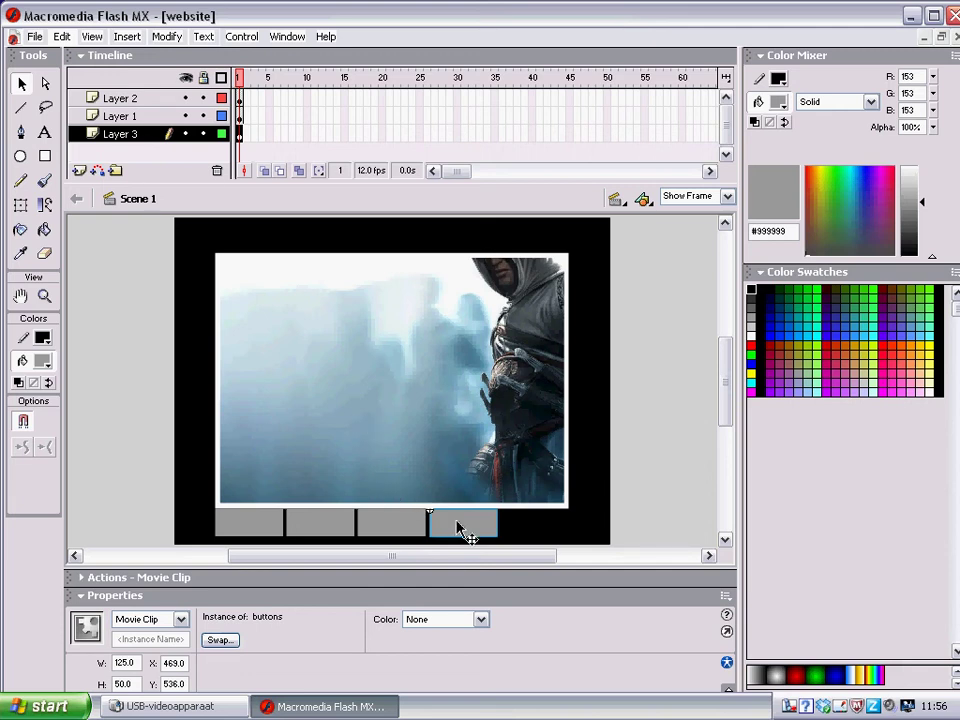
{"action": "left_click", "coordinate": [172, 663]}
{"action": "type", "text": "600"}
{"action": "key", "text": "Return"}
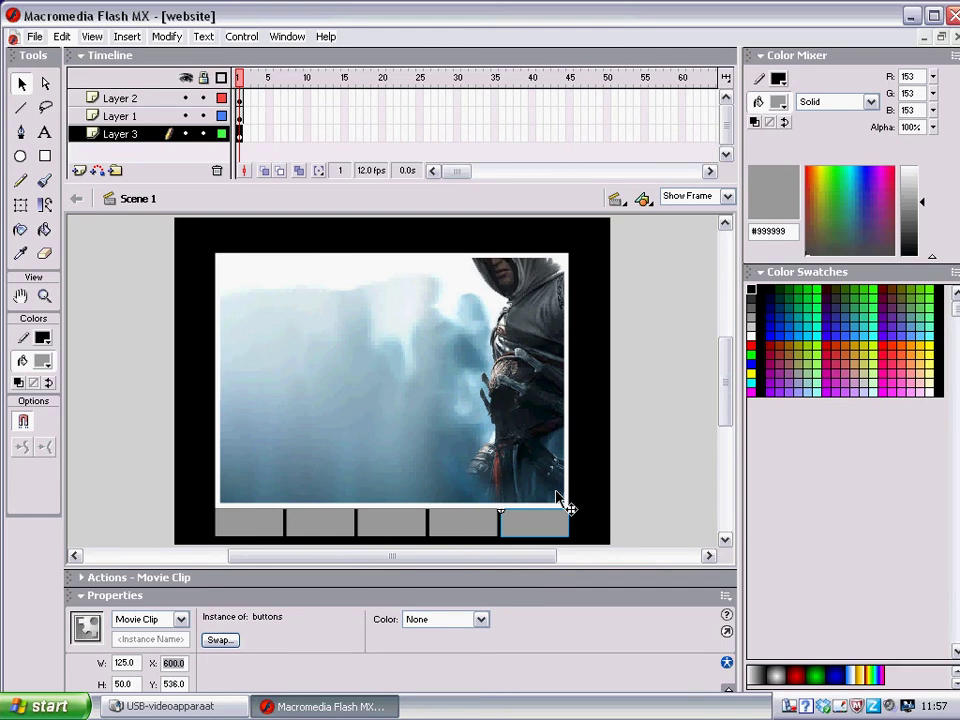
Step: Set up the Text tool for static text in Trebuchet MS, size 24, coloured white
{"action": "left_click", "coordinate": [45, 134]}
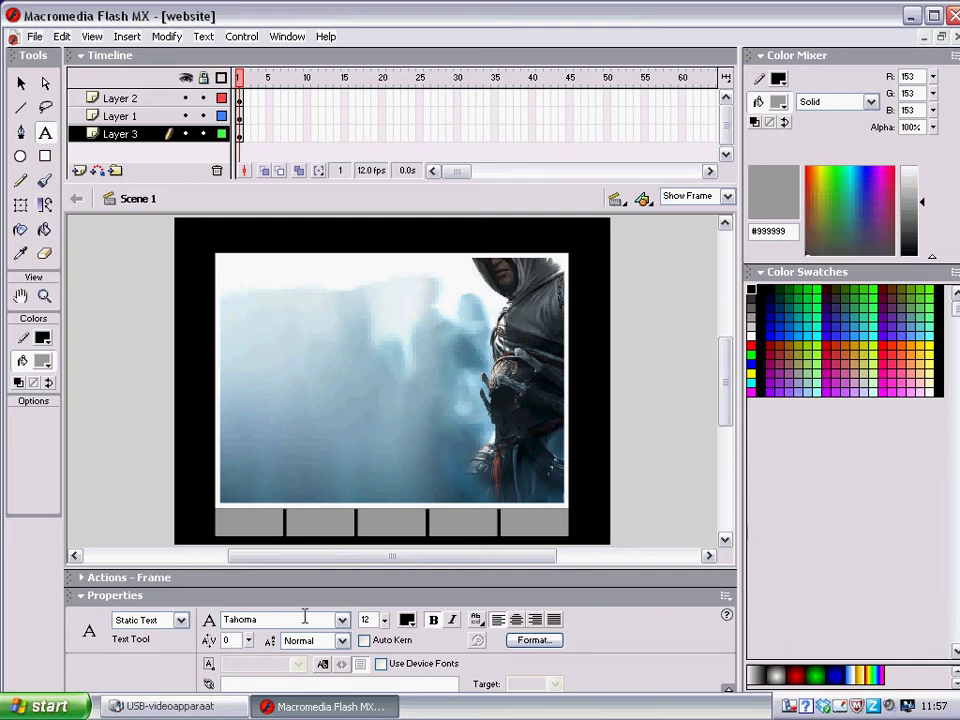
{"action": "left_click", "coordinate": [342, 620]}
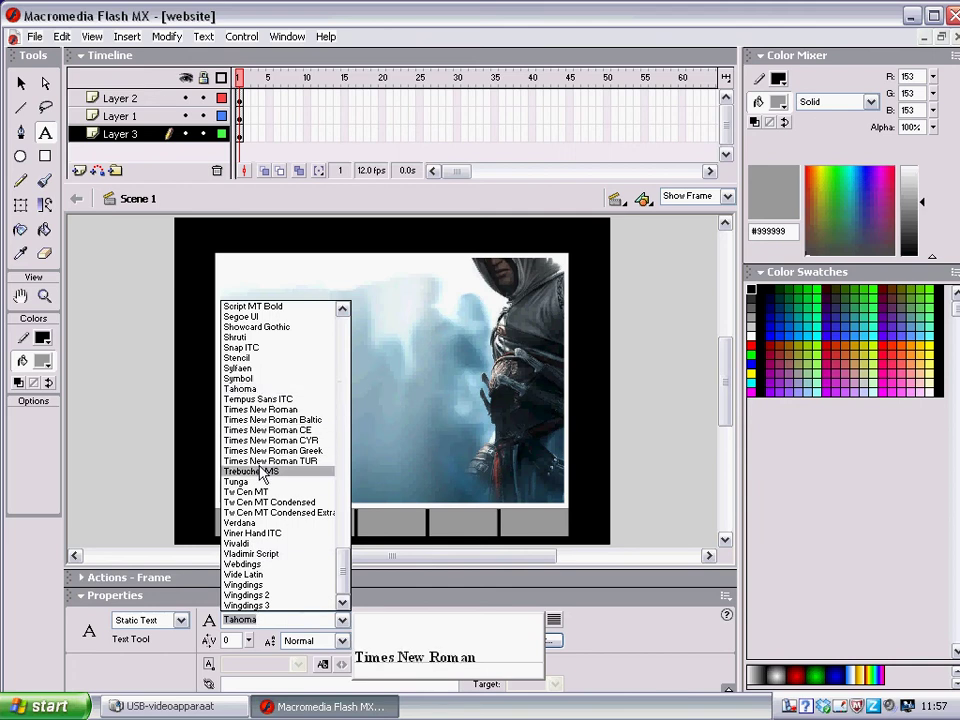
{"action": "left_click", "coordinate": [262, 471]}
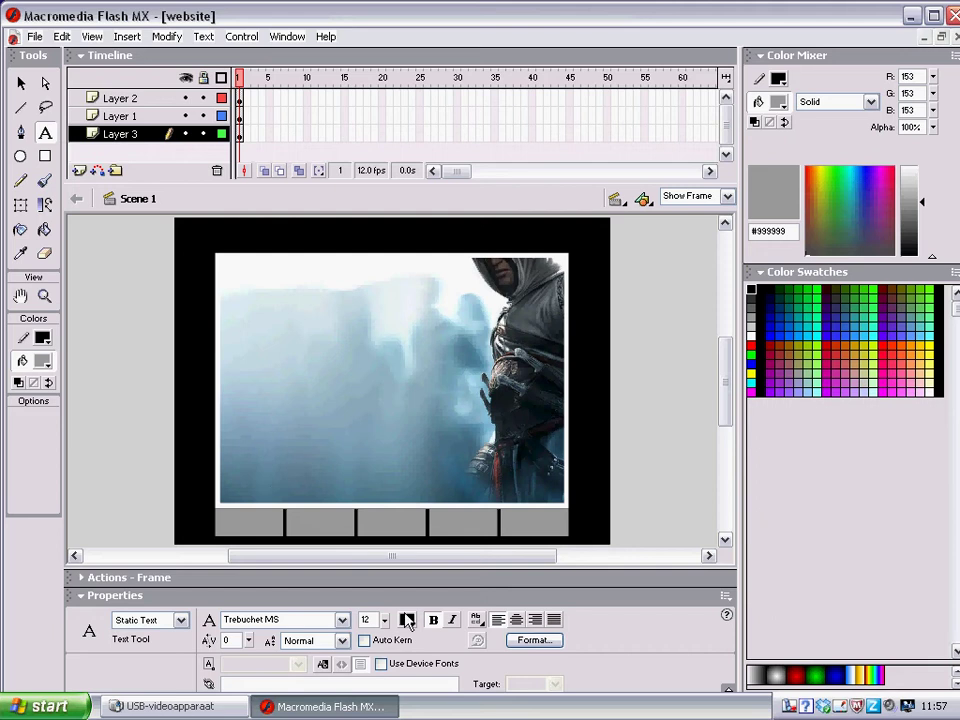
{"action": "left_click_drag", "start_coordinate": [384, 626], "coordinate": [384, 612]}
{"action": "left_click", "coordinate": [409, 622]}
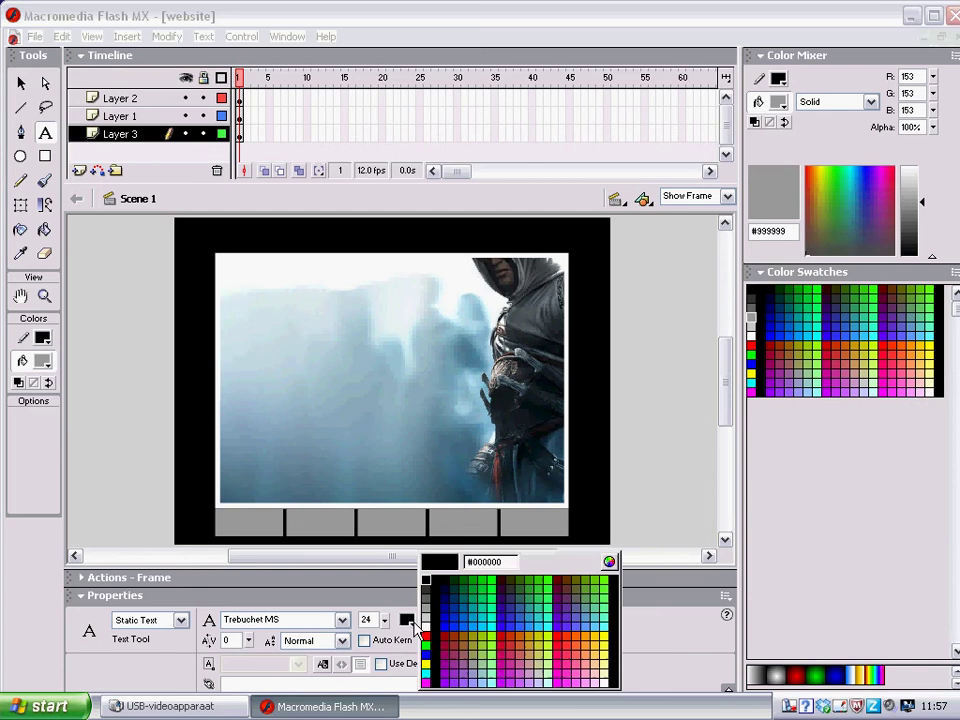
{"action": "left_click", "coordinate": [427, 622]}
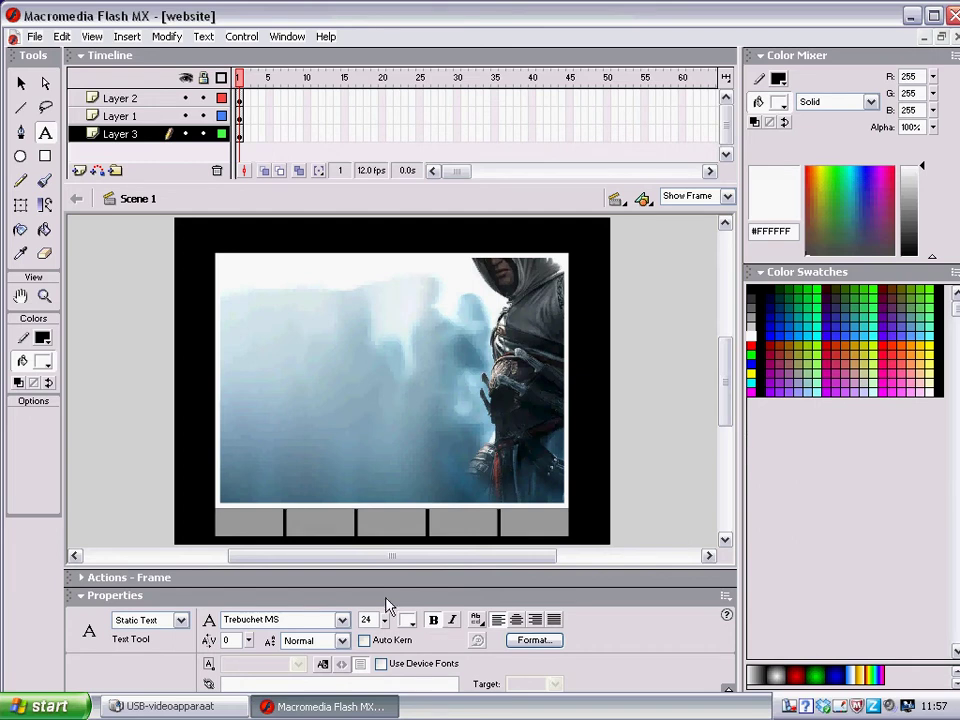
Step: Add the label "Home" and centre it on the first grey button
{"action": "left_click", "coordinate": [231, 506]}
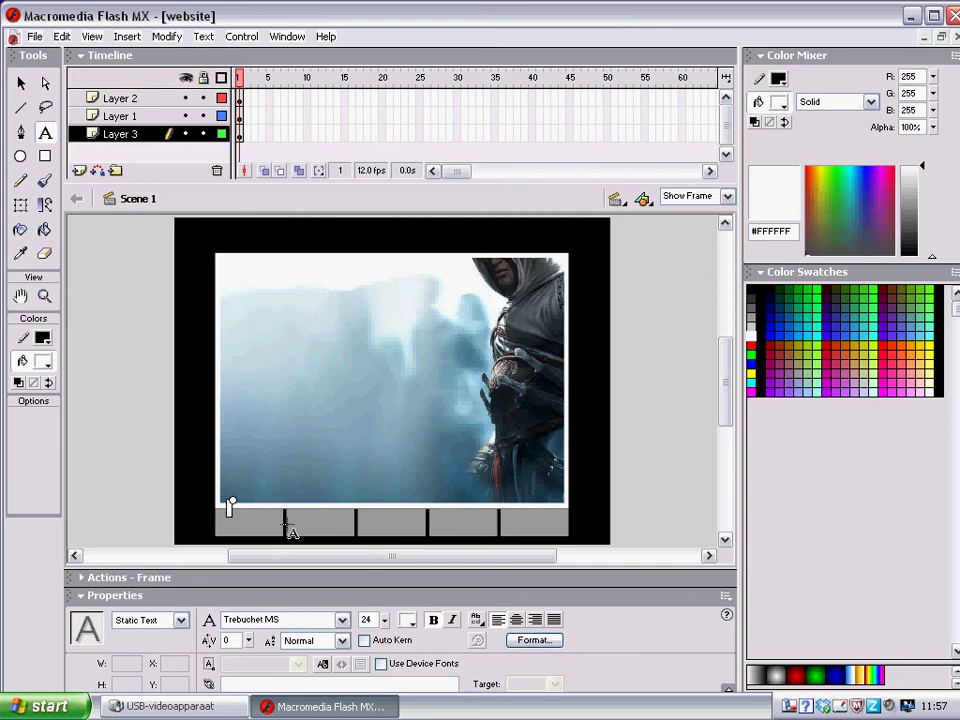
{"action": "type", "text": "Home"}
{"action": "left_click_drag", "start_coordinate": [242, 514], "coordinate": [248, 534]}
{"action": "left_click_drag", "start_coordinate": [182, 467], "coordinate": [272, 548]}
{"action": "key", "text": "Escape"}
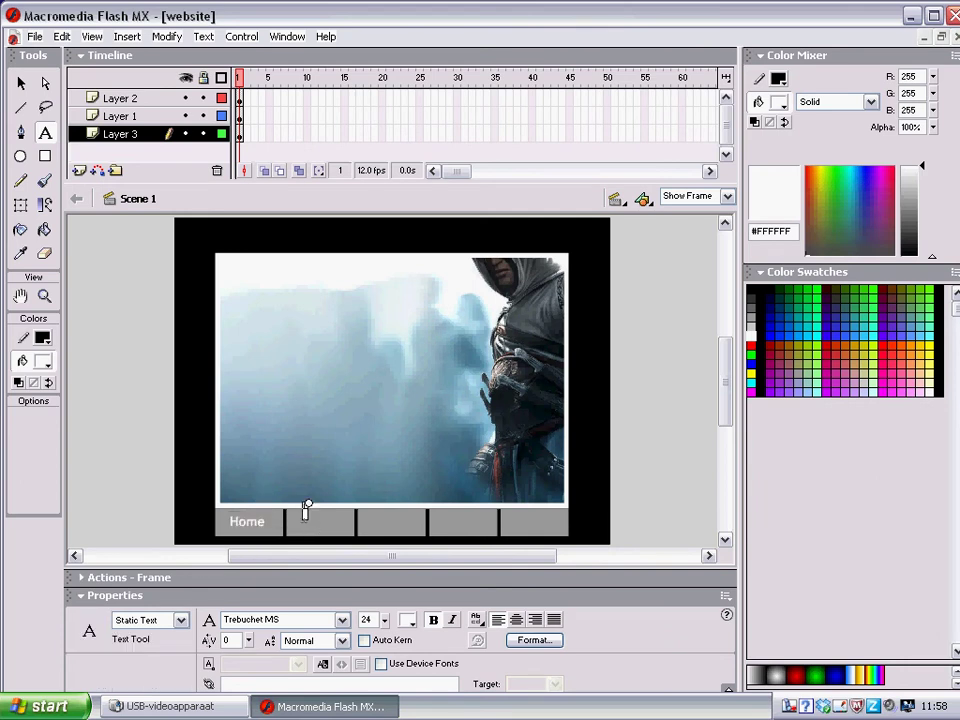
Step: Add the label "Portfolio" to the second grey button and "About" to the third, centring each on its button
{"action": "left_click", "coordinate": [306, 508]}
{"action": "type", "text": "Portfolio"}
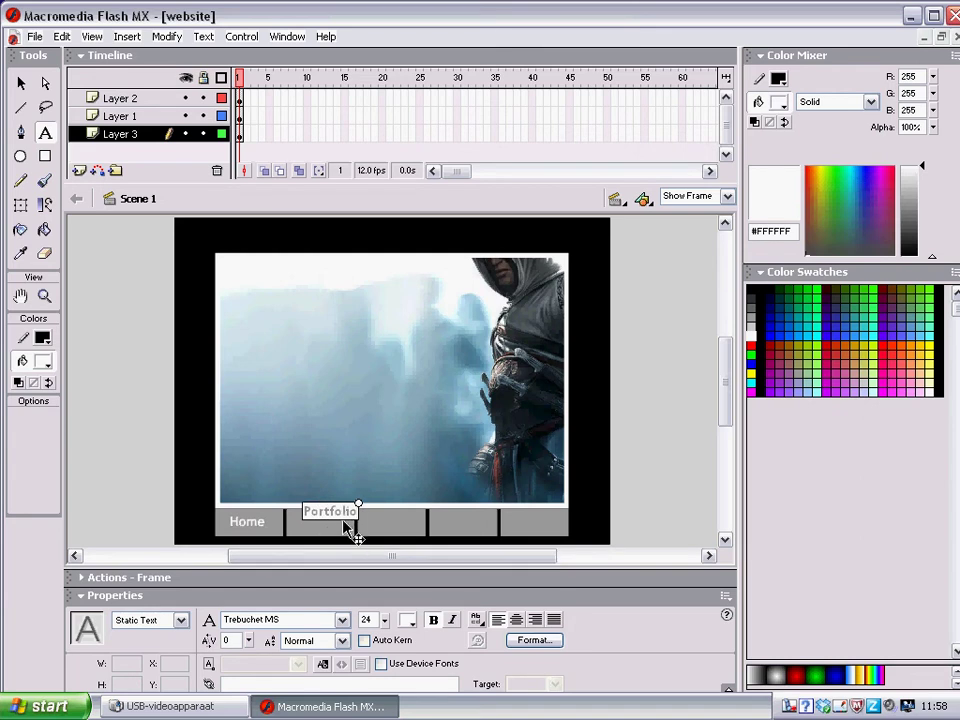
{"action": "left_click_drag", "start_coordinate": [343, 523], "coordinate": [342, 540]}
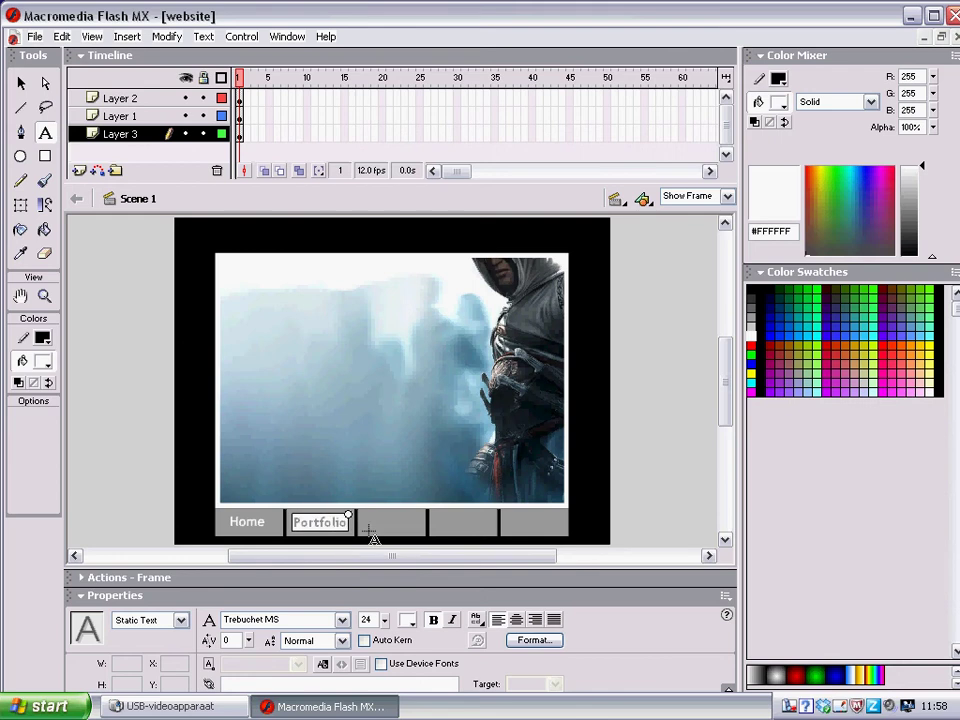
{"action": "left_click", "coordinate": [380, 518]}
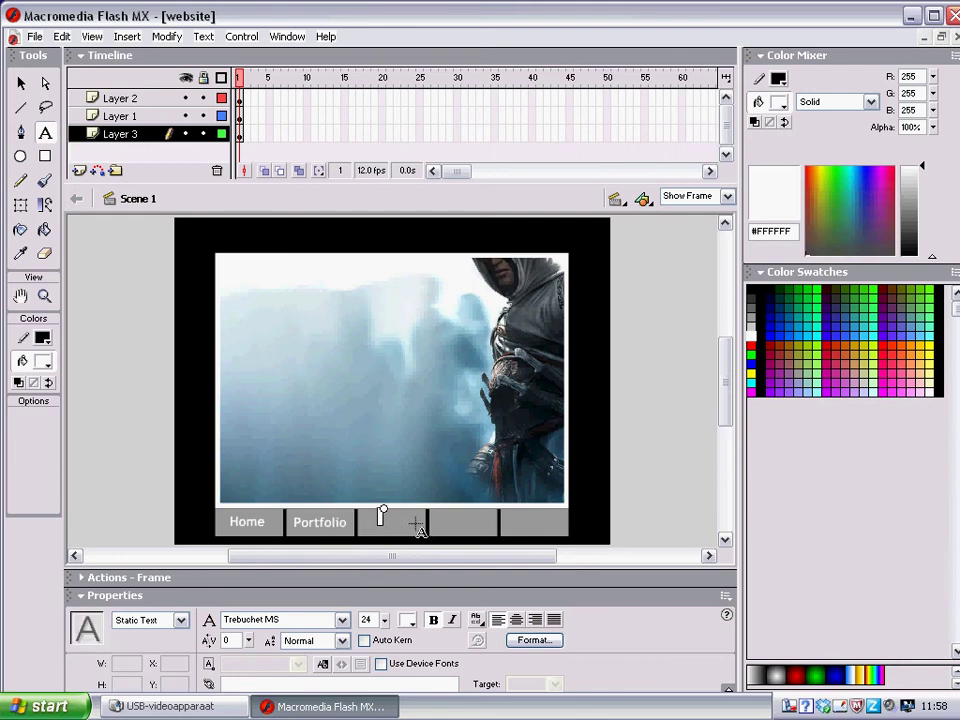
{"action": "type", "text": "About"}
{"action": "left_click_drag", "start_coordinate": [413, 541], "coordinate": [416, 546]}
Step: Add the label "FAQ" and centre it on the fourth grey button
{"action": "left_click", "coordinate": [439, 515]}
{"action": "type", "text": "FAQ"}
{"action": "left_click_drag", "start_coordinate": [466, 536], "coordinate": [463, 532]}
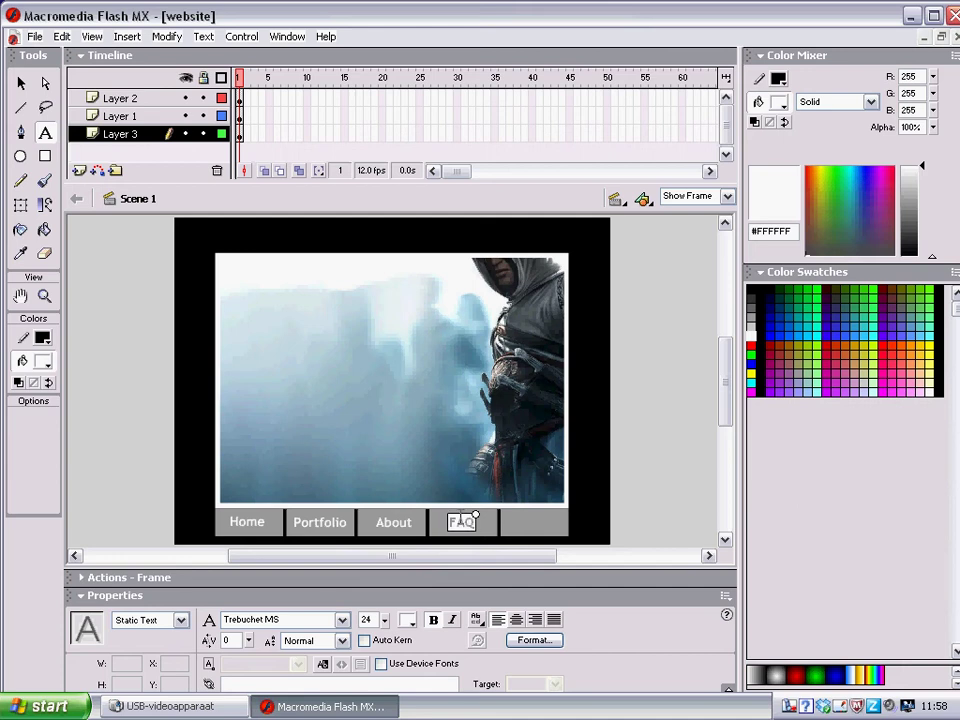
{"action": "double_click", "coordinate": [462, 522]}
{"action": "left_click", "coordinate": [462, 522]}
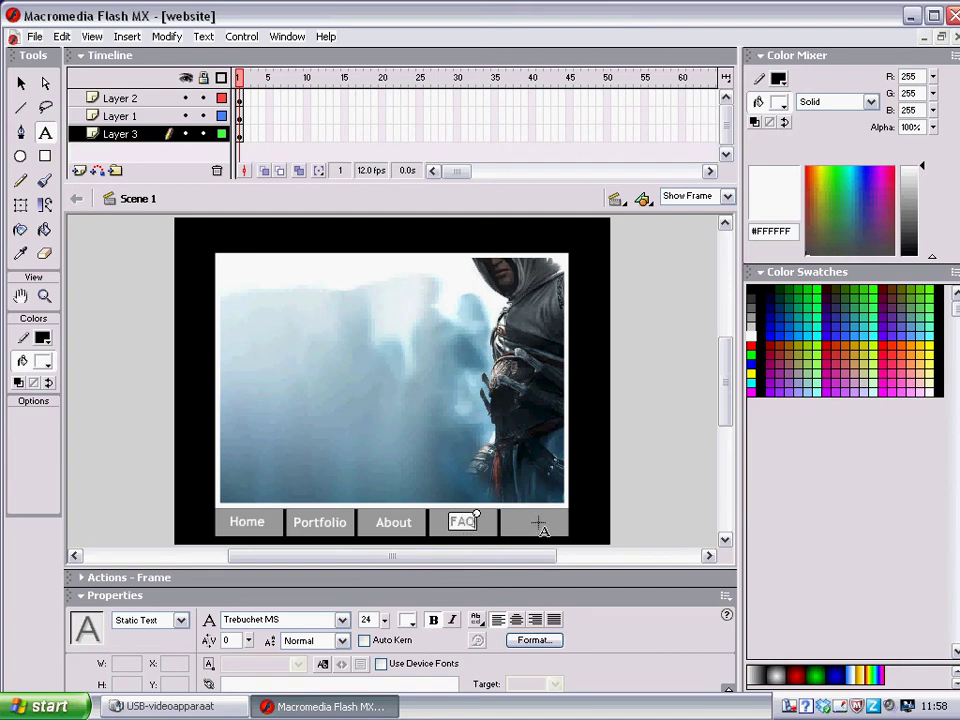
{"action": "key", "text": "Escape"}
Step: Add the label "Contact" and centre it on the fifth grey button
{"action": "left_click", "coordinate": [508, 514]}
{"action": "type", "text": "Con"}
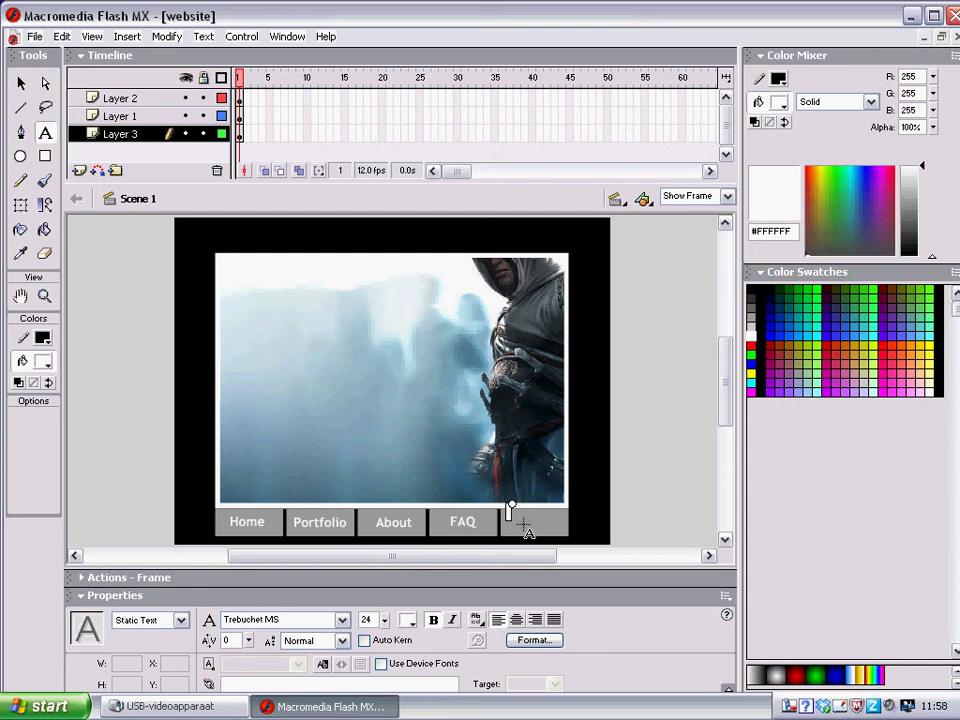
{"action": "type", "text": "tacty"}
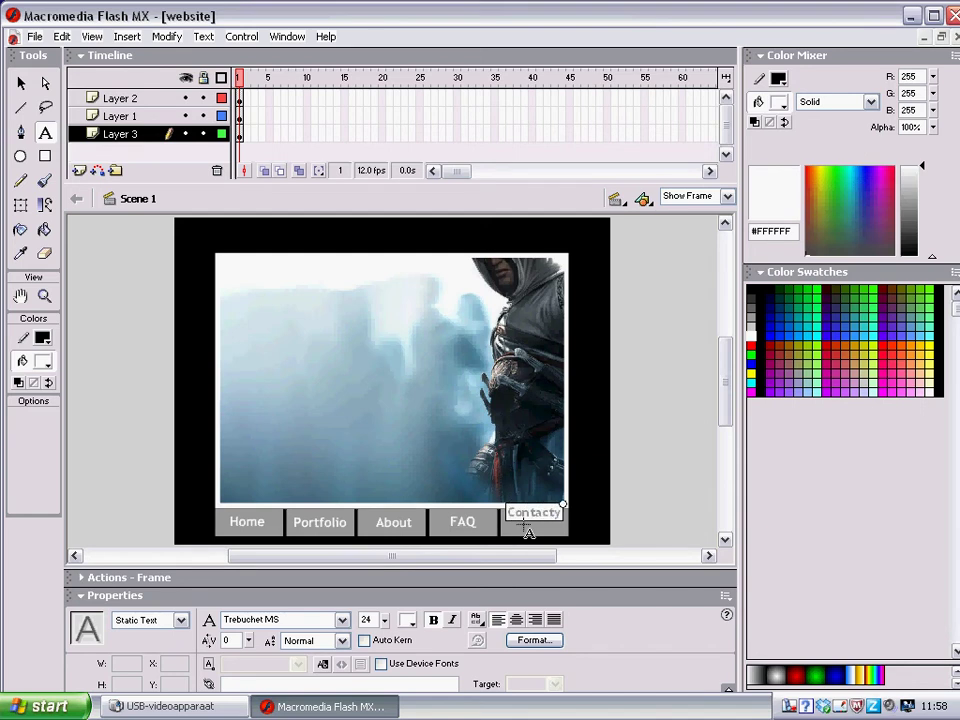
{"action": "key", "text": "BackSpace"}
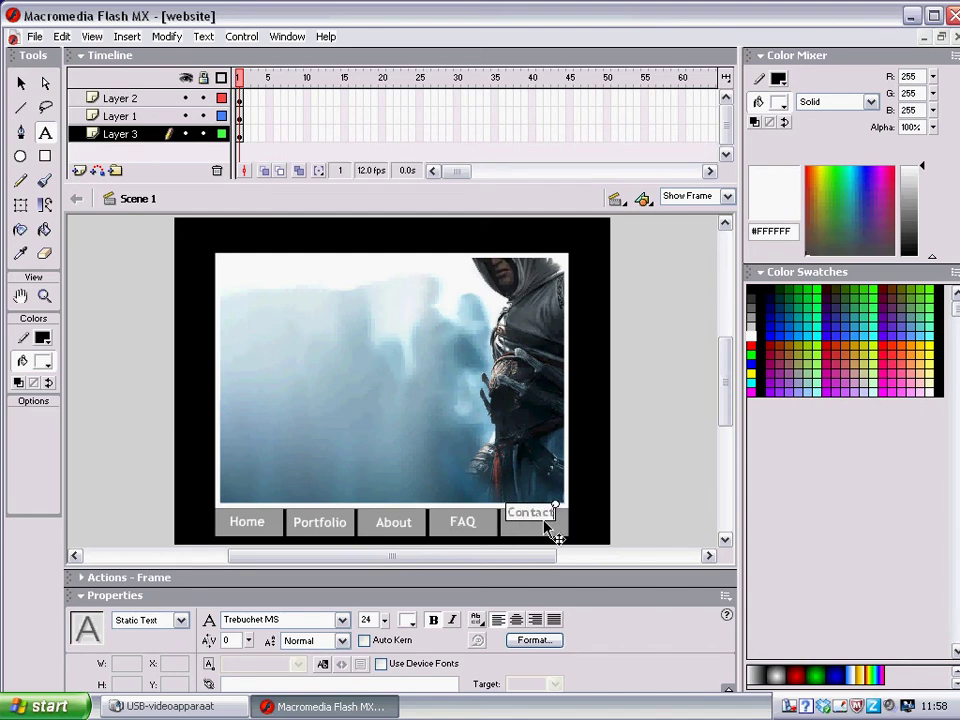
{"action": "left_click_drag", "start_coordinate": [548, 525], "coordinate": [549, 534]}
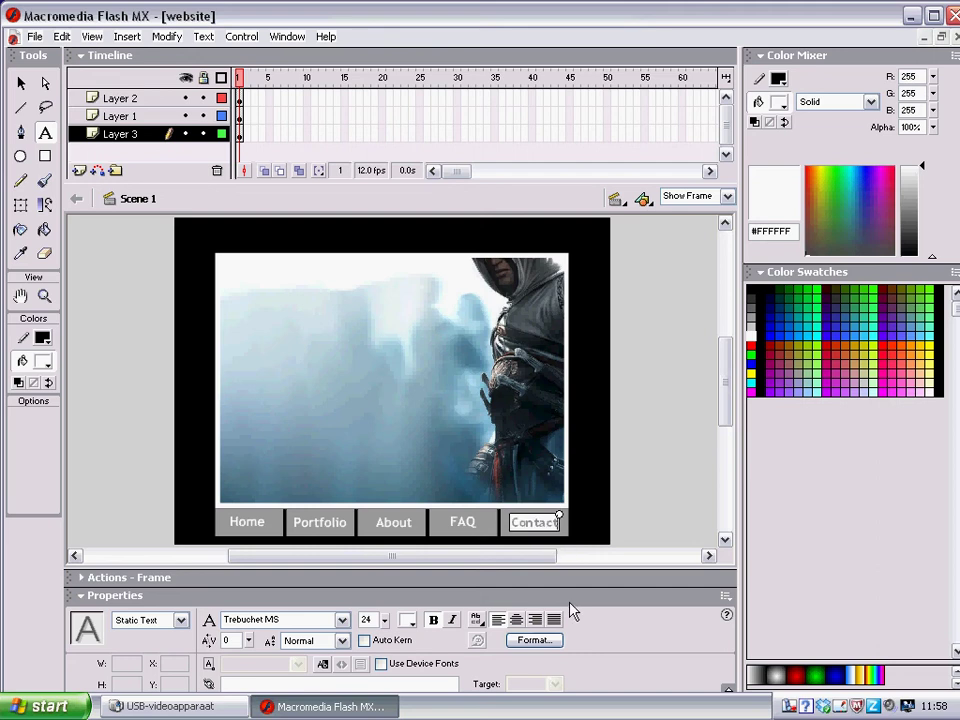
Step: Select the button labels one by one and compare their Y positions
{"action": "left_click", "coordinate": [247, 521]}
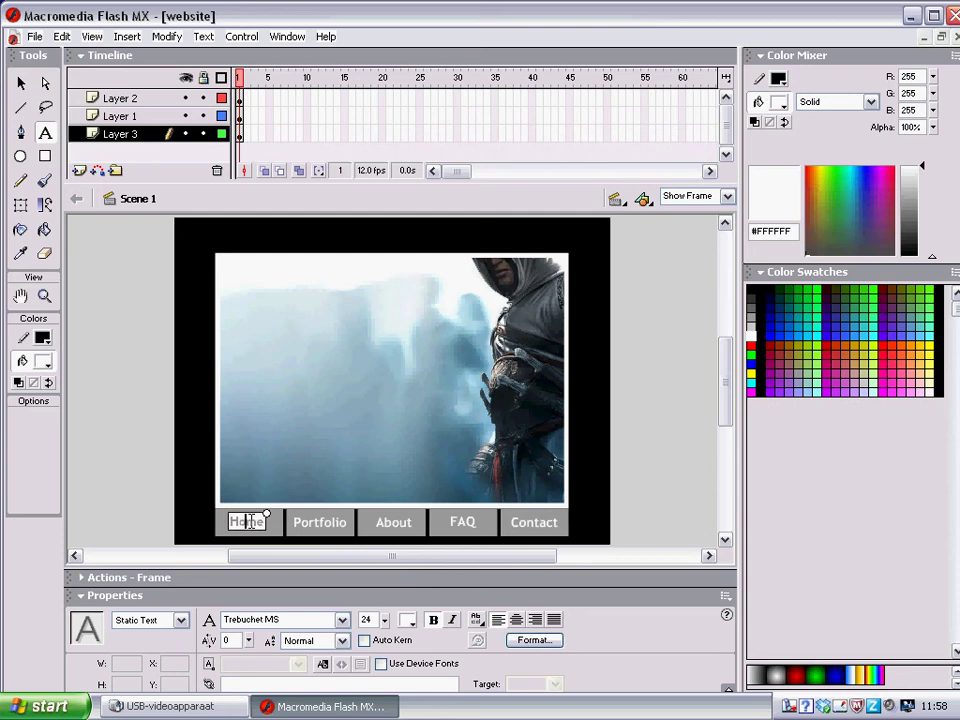
{"action": "key", "text": "Escape"}
{"action": "left_click", "coordinate": [326, 536]}
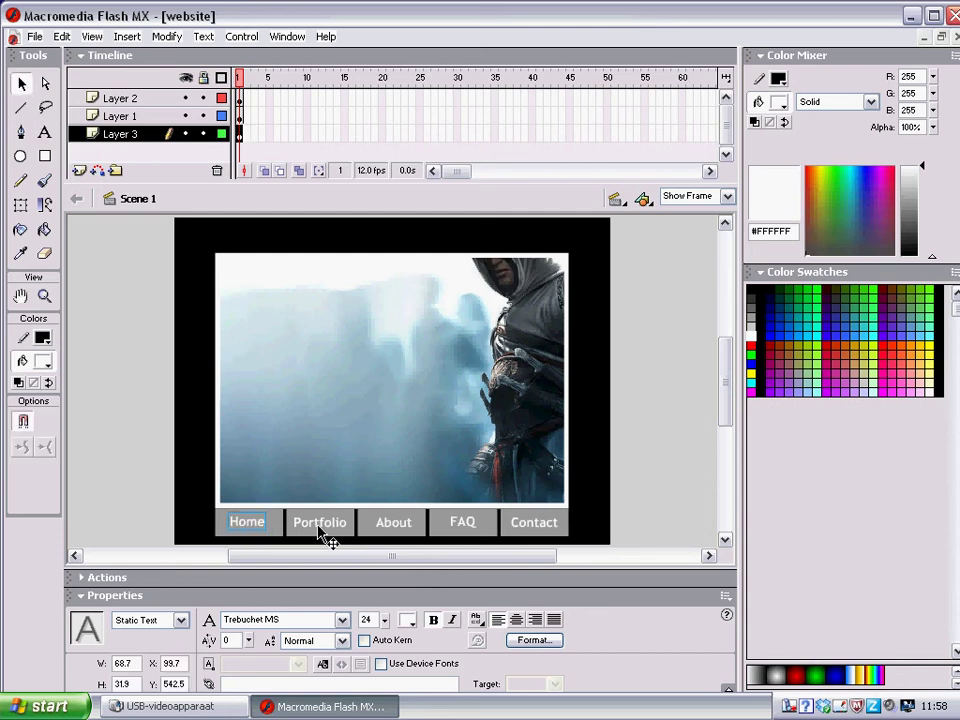
{"action": "left_click", "coordinate": [393, 535]}
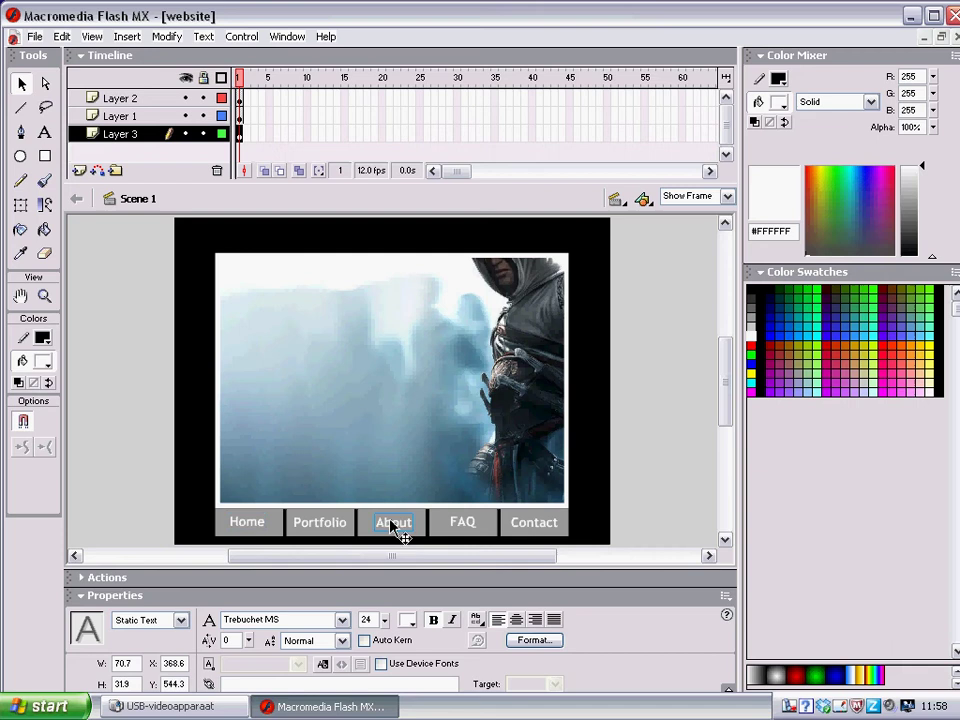
{"action": "left_click", "coordinate": [465, 529]}
{"action": "left_click", "coordinate": [540, 530]}
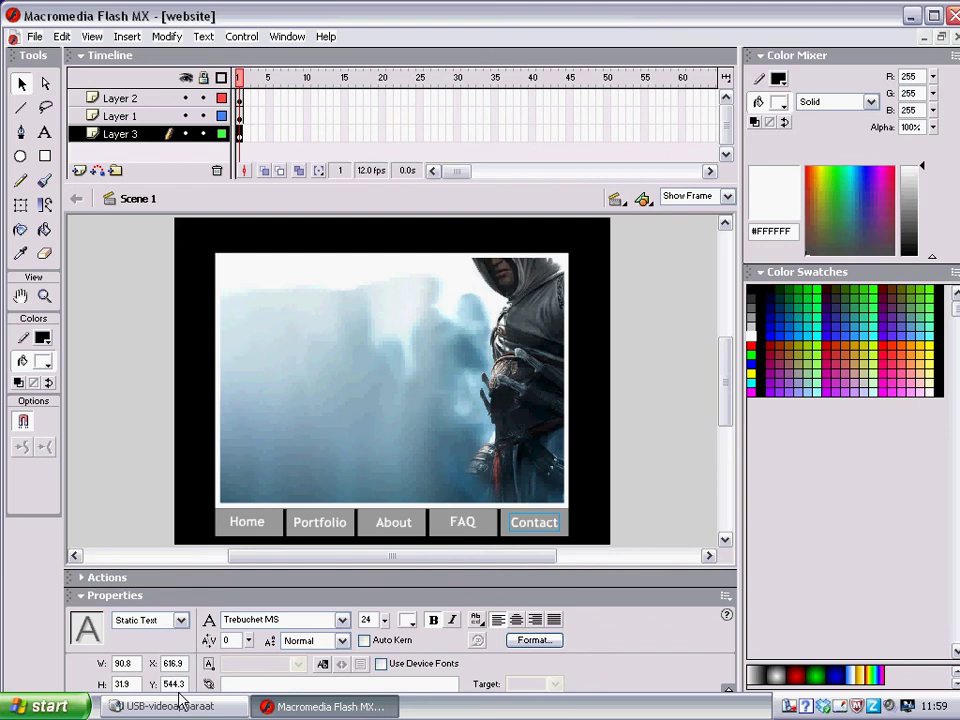
{"action": "left_click", "coordinate": [259, 528]}
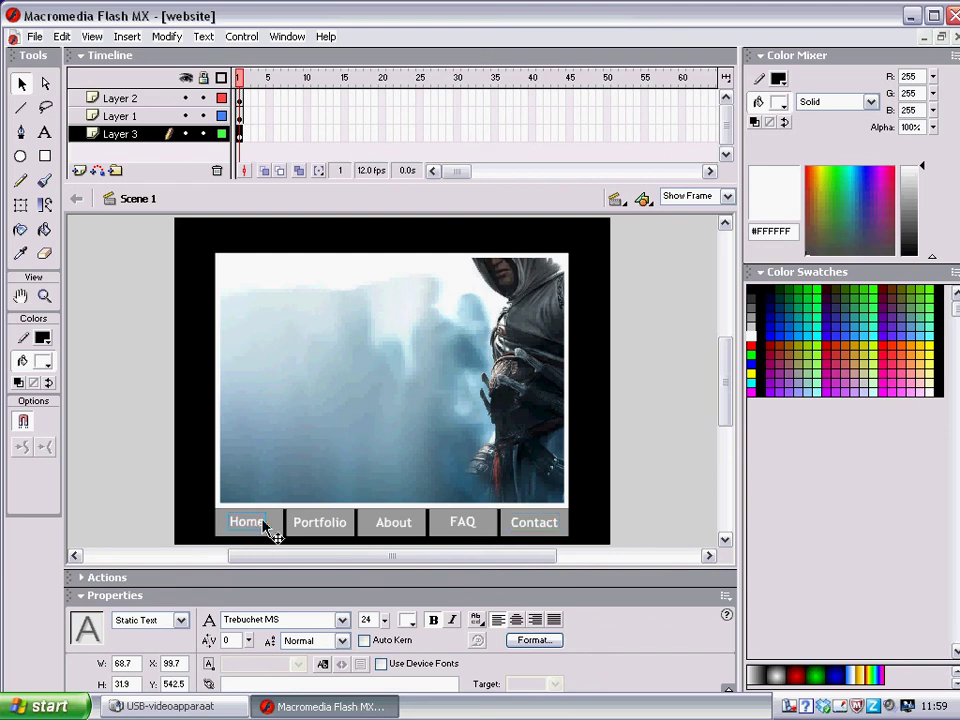
{"action": "left_click", "coordinate": [317, 527]}
Step: Set the Y position of the Home and Portfolio labels to 540
{"action": "left_click", "coordinate": [246, 535]}
{"action": "type", "text": "540"}
{"action": "key", "text": "Return"}
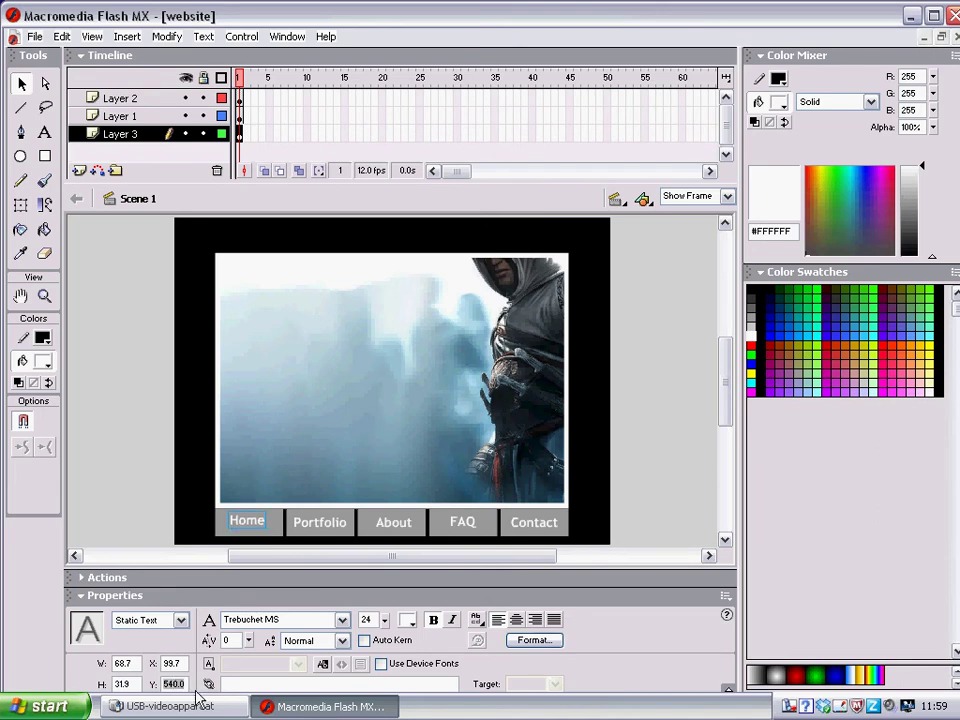
{"action": "left_click", "coordinate": [347, 534]}
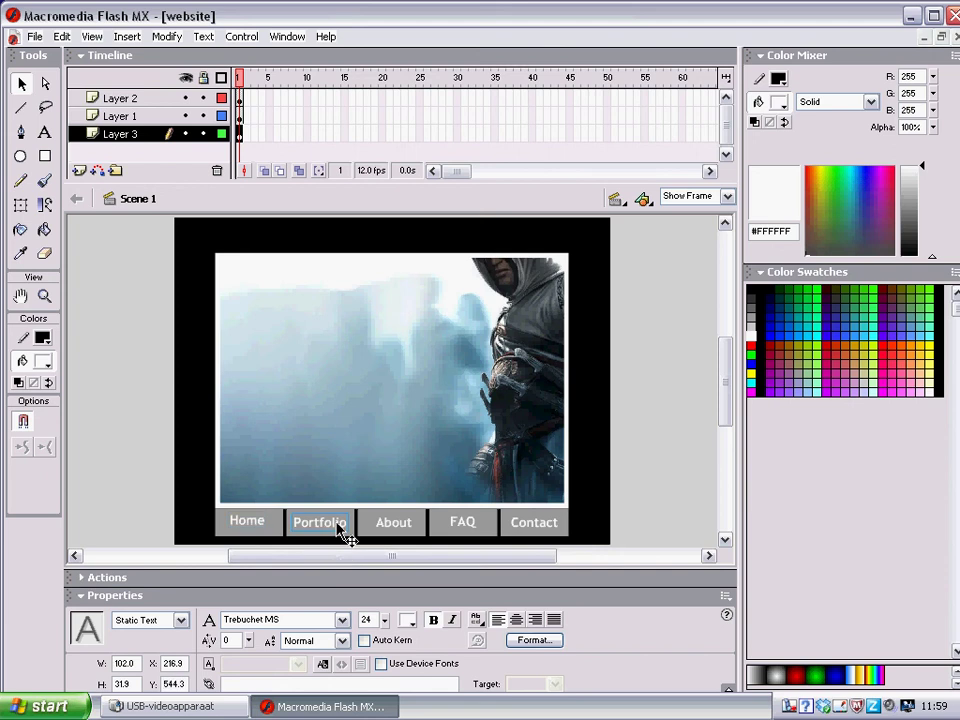
{"action": "left_click", "coordinate": [180, 690]}
{"action": "type", "text": "540"}
Step: Set the Y position of the About and FAQ labels to 540
{"action": "left_click", "coordinate": [392, 525]}
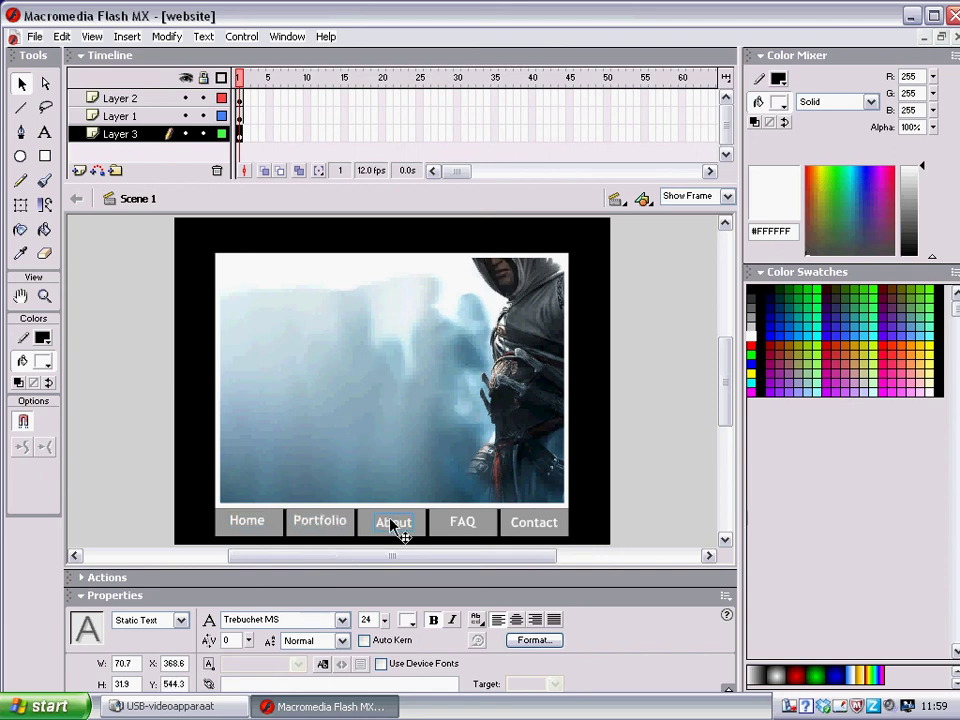
{"action": "left_click", "coordinate": [188, 688]}
{"action": "type", "text": "540"}
{"action": "key", "text": "Return"}
{"action": "left_click", "coordinate": [463, 524]}
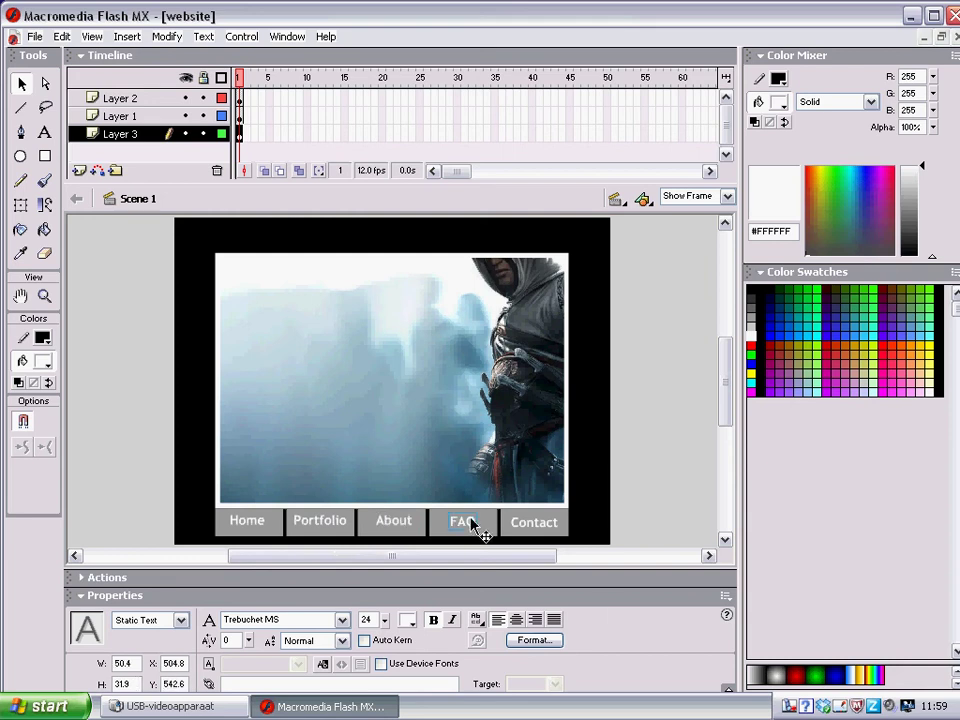
{"action": "double_click", "coordinate": [176, 684]}
{"action": "type", "text": "540"}
Step: Set the Y position of the Contact label to 540
{"action": "left_click", "coordinate": [530, 537]}
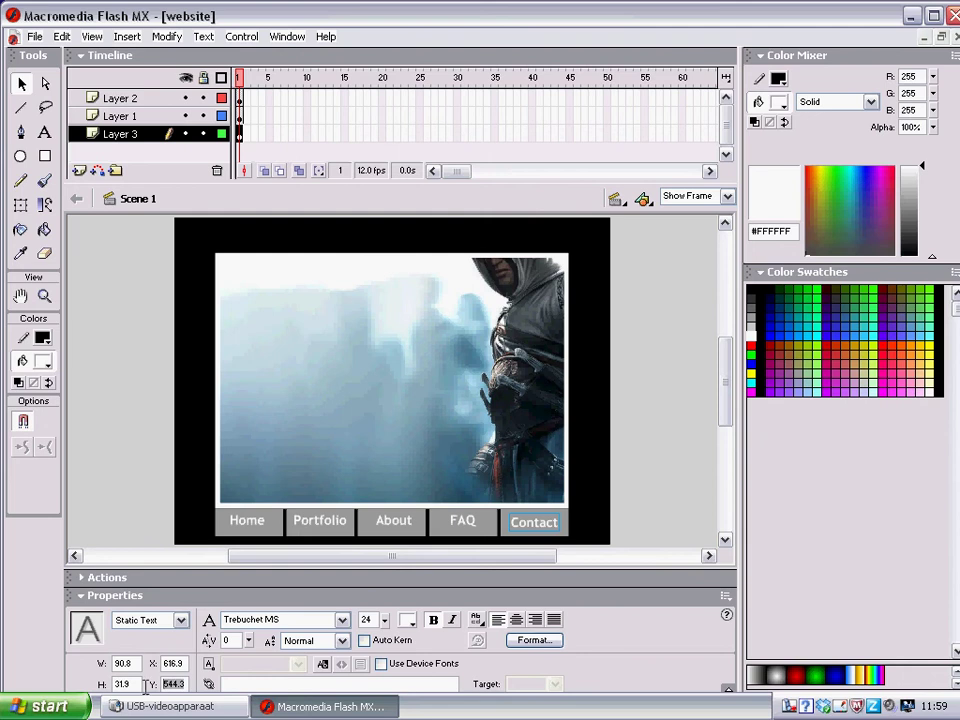
{"action": "double_click", "coordinate": [176, 684]}
{"action": "type", "text": "540"}
{"action": "key", "text": "Return"}
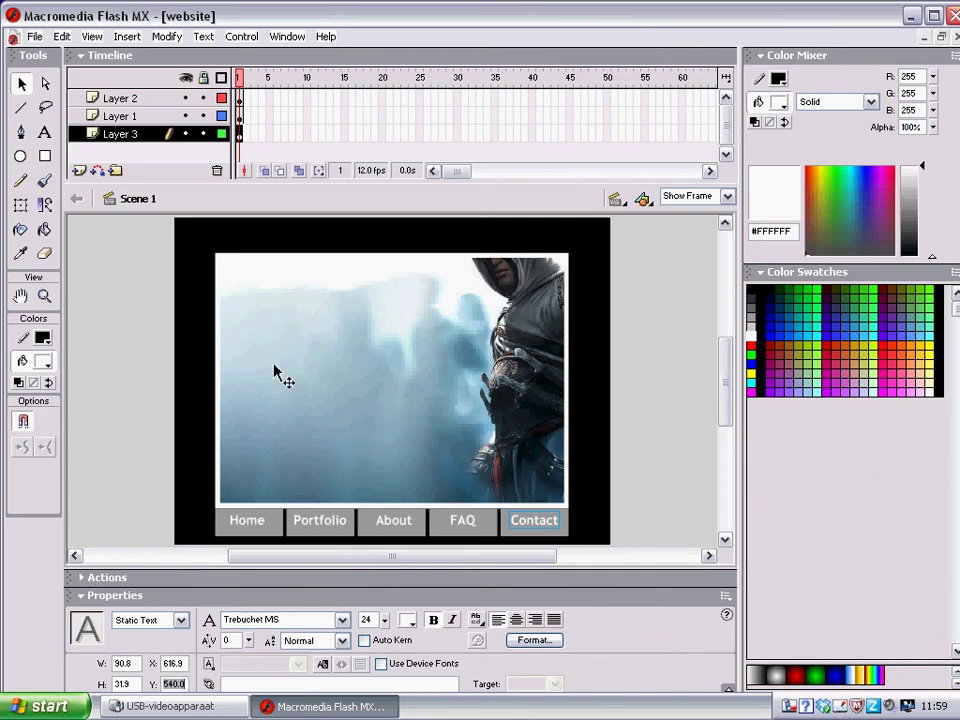
Step: Insert a new layer directly above Layer 3 and select its first frame
{"action": "right_click", "coordinate": [125, 140]}
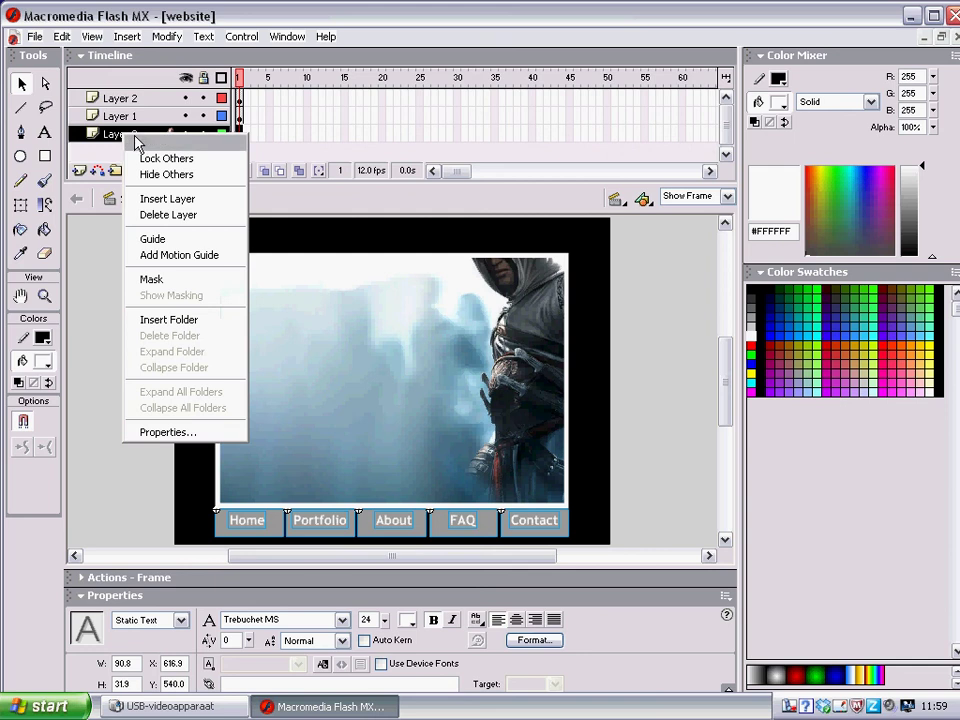
{"action": "left_click", "coordinate": [150, 199]}
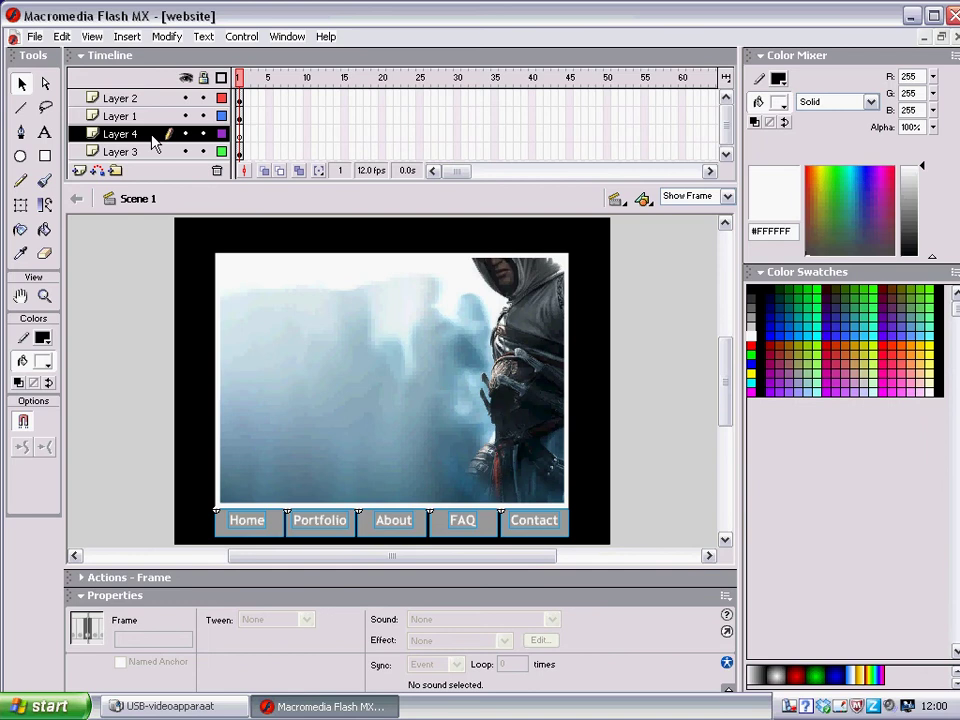
{"action": "left_click", "coordinate": [241, 140]}
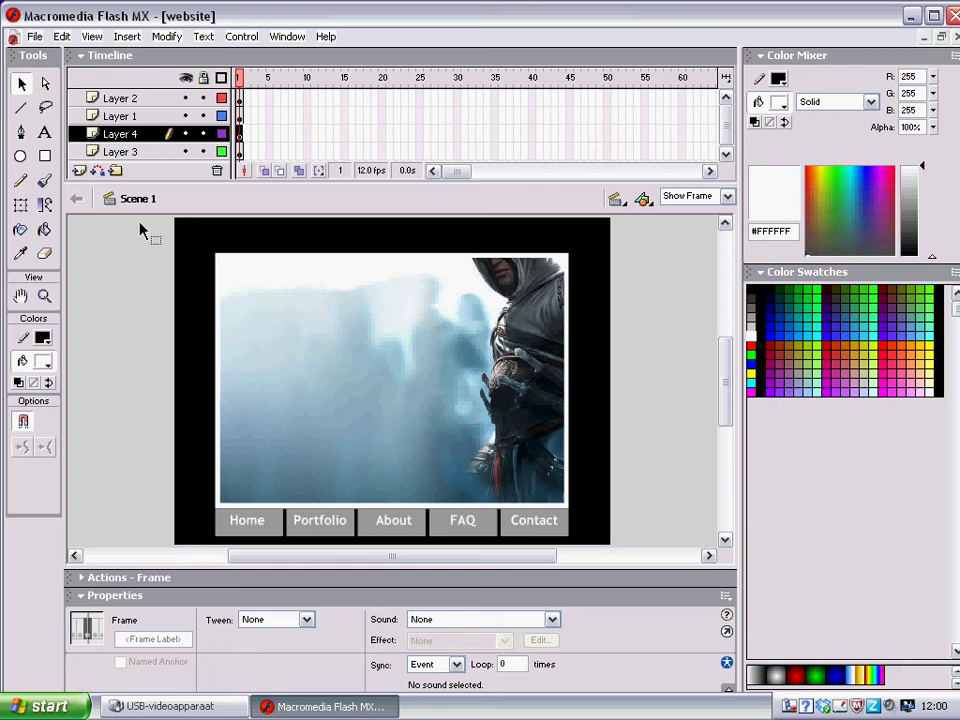
Step: Draw a white rectangle without an outline, about 125 by 50 pixels, exactly over the Home button, and select it
{"action": "left_click", "coordinate": [44, 156]}
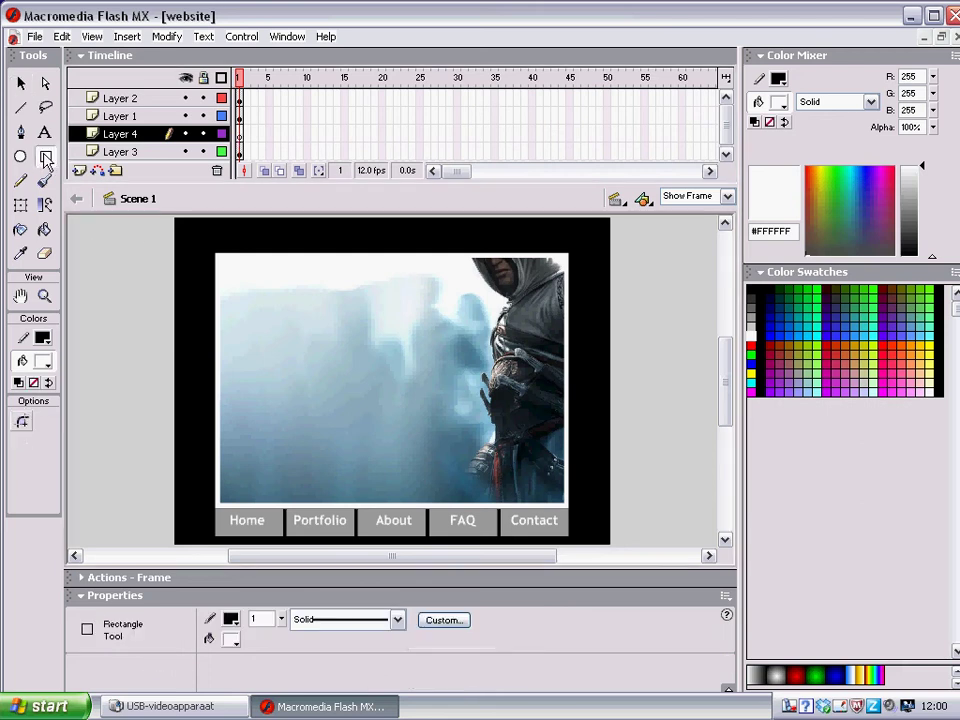
{"action": "left_click", "coordinate": [43, 340]}
{"action": "left_click", "coordinate": [182, 361]}
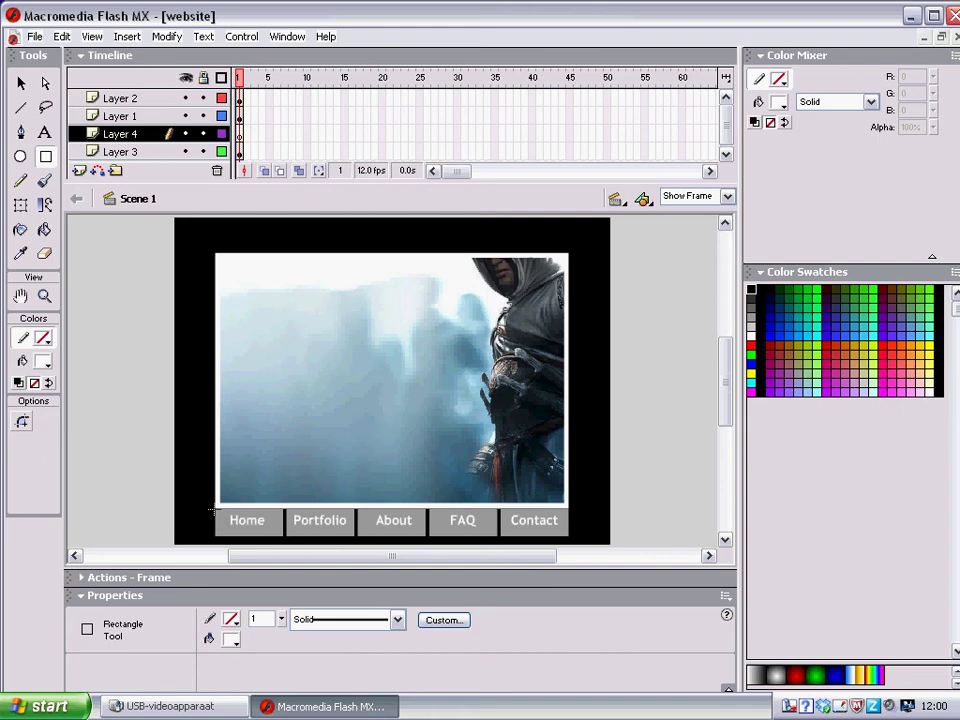
{"action": "left_click_drag", "start_coordinate": [215, 508], "coordinate": [284, 538]}
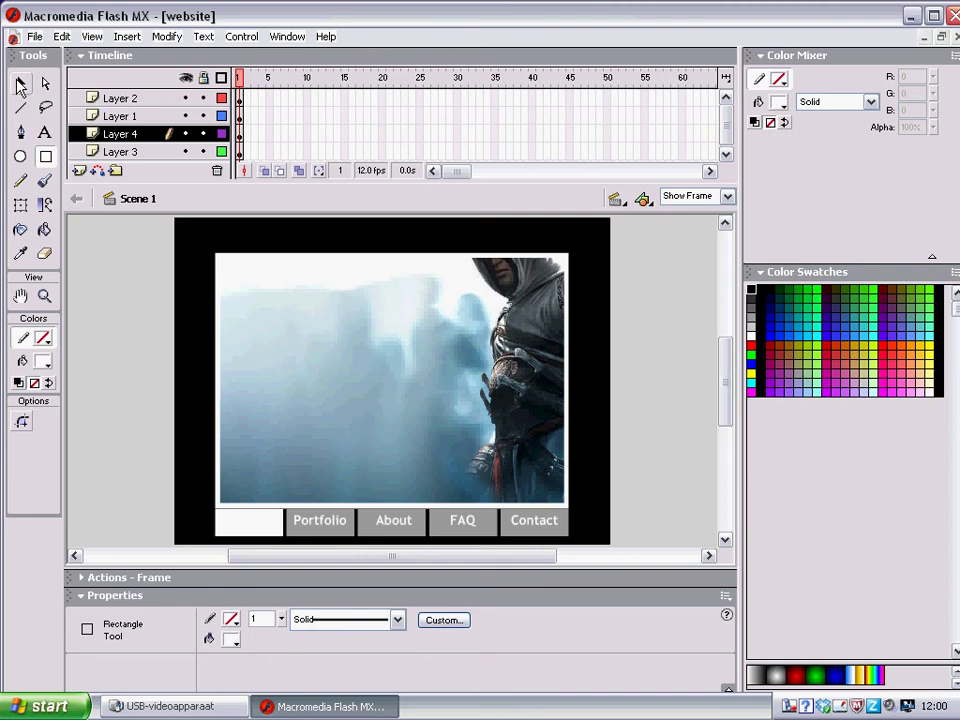
{"action": "left_click", "coordinate": [20, 85]}
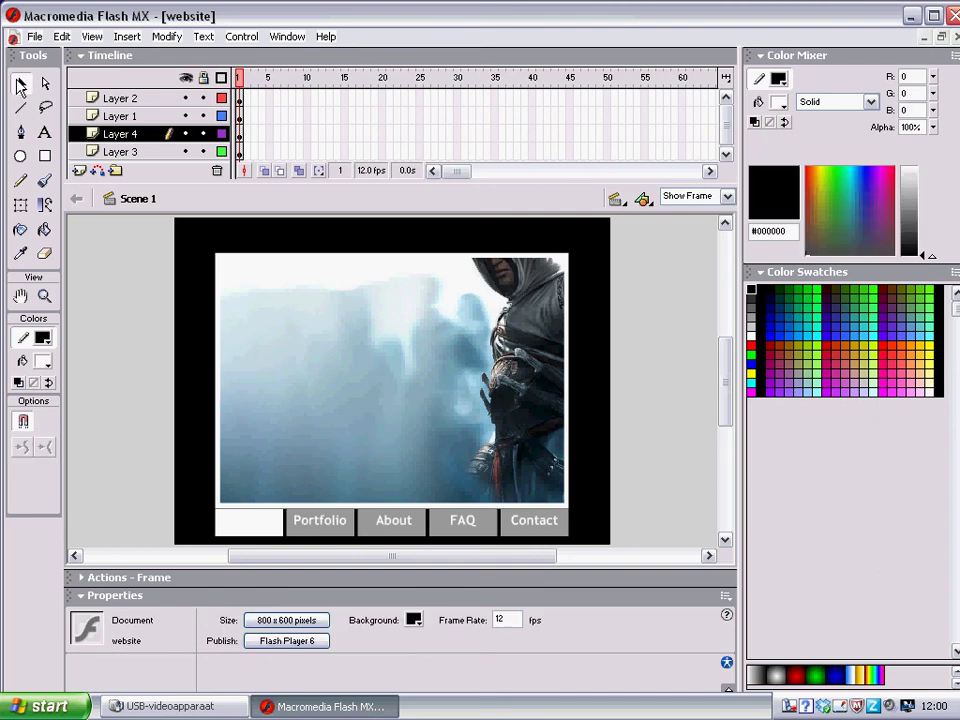
{"action": "left_click", "coordinate": [267, 530]}
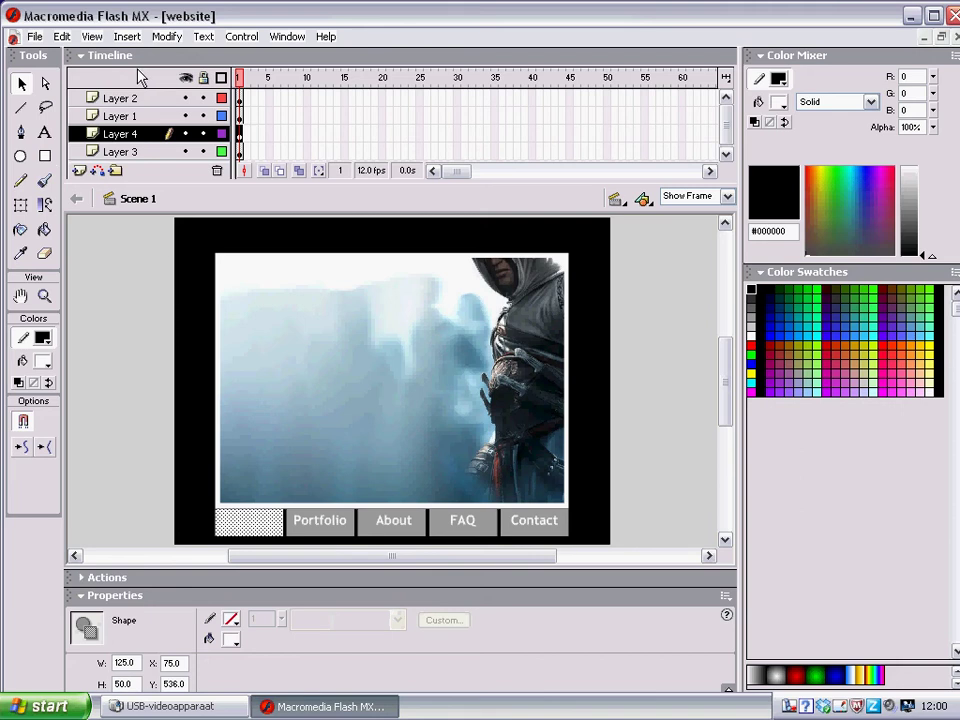
Step: Convert the selected white rectangle over the Home label into a symbol named Button with Button behavior
{"action": "left_click", "coordinate": [126, 38]}
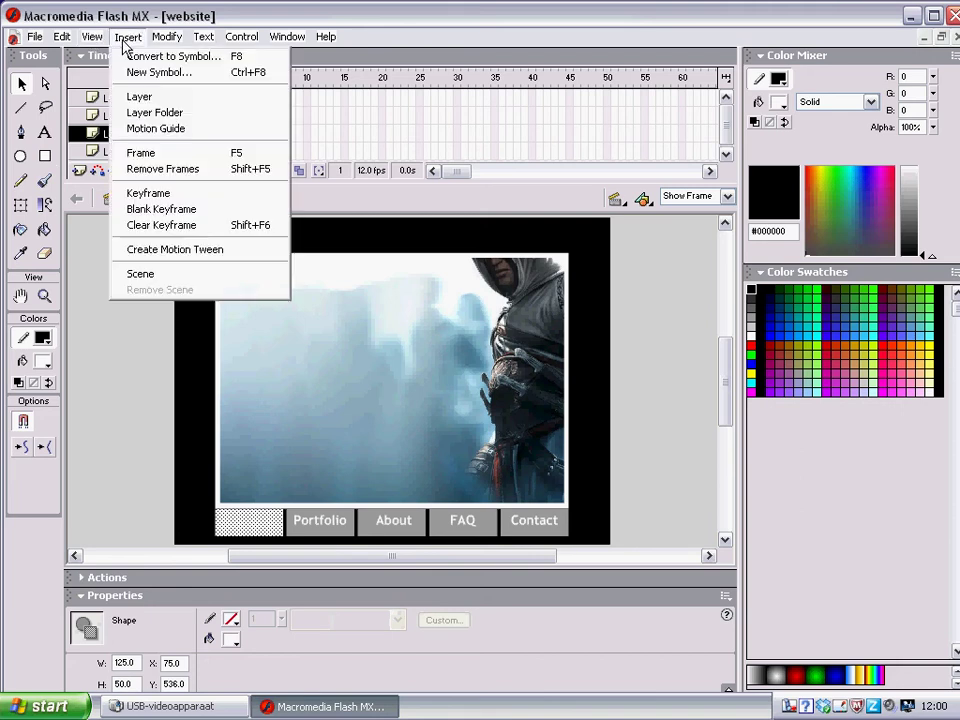
{"action": "left_click", "coordinate": [238, 60]}
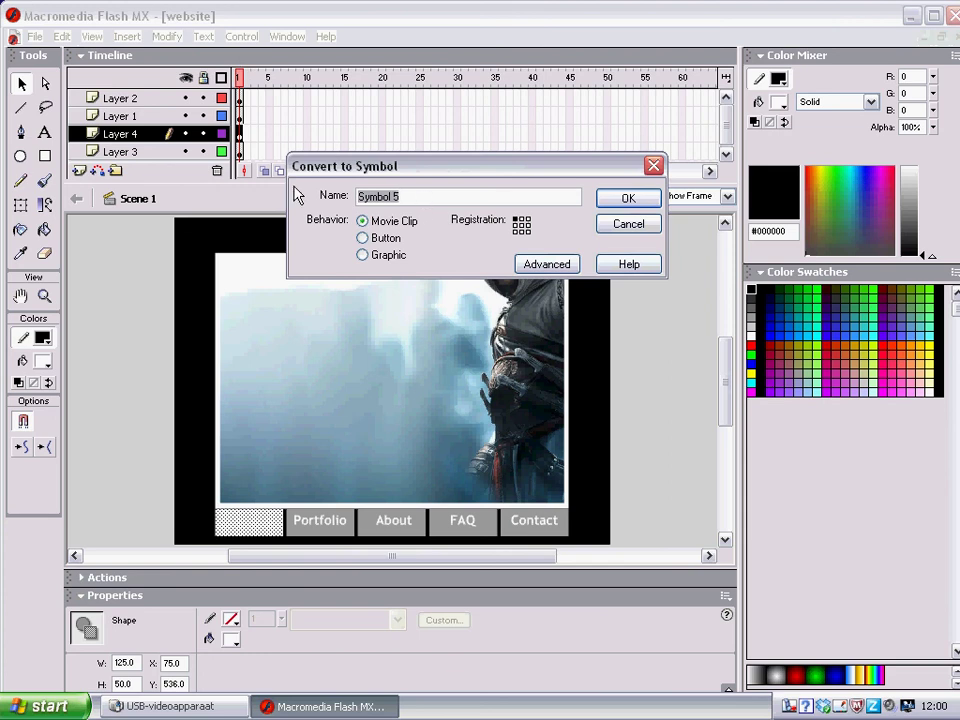
{"action": "type", "text": "Button"}
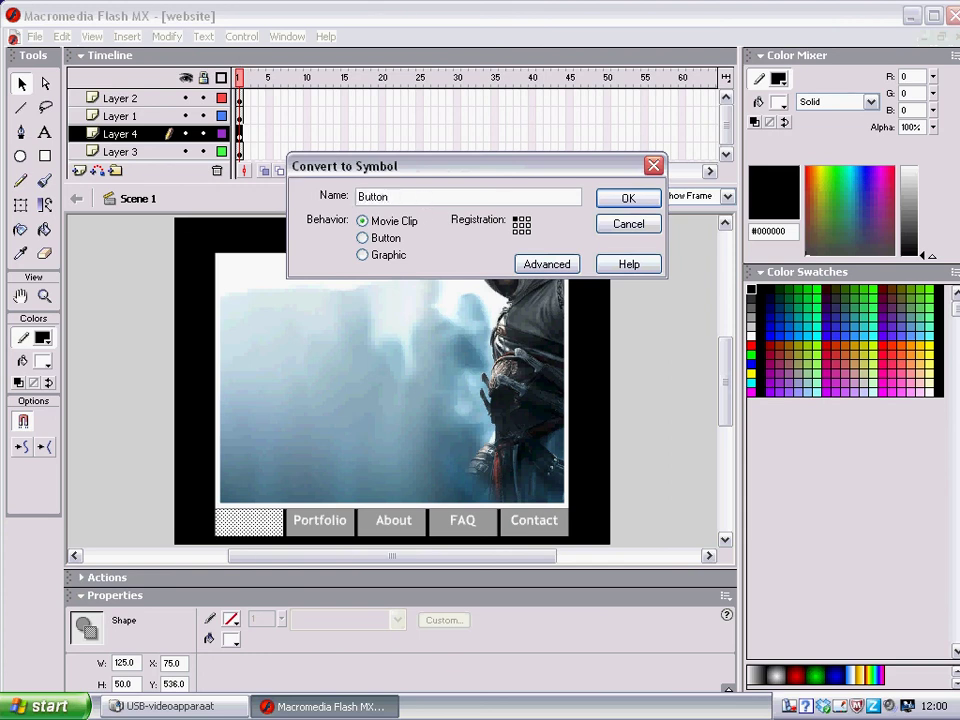
{"action": "left_click", "coordinate": [363, 238]}
{"action": "left_click", "coordinate": [620, 203]}
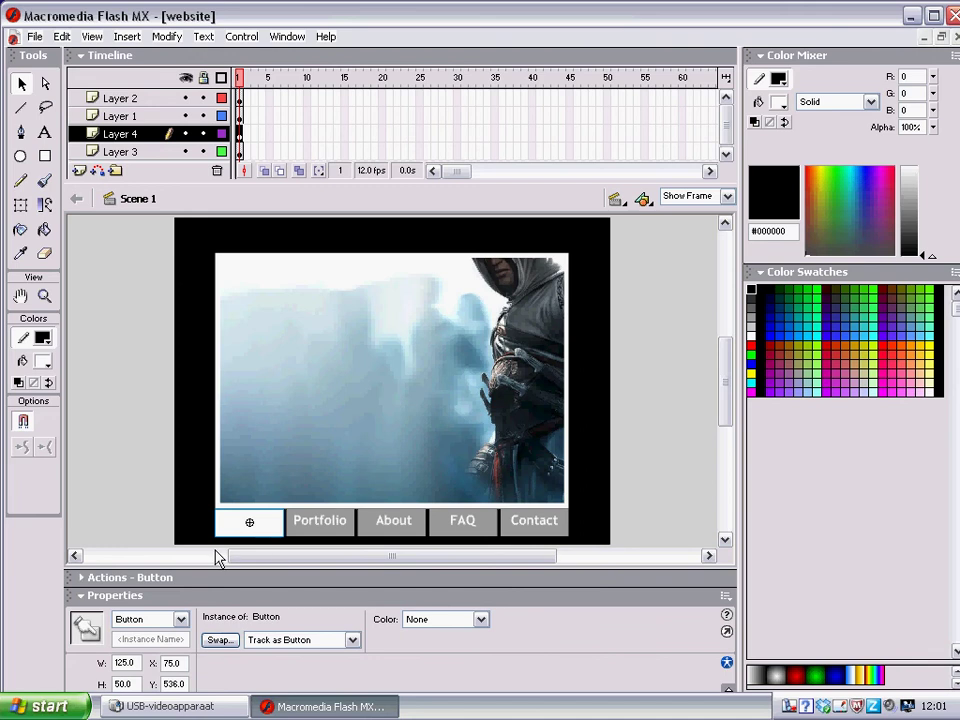
Step: Edit the Button symbol in place, move its Up keyframe to the Hit frame, and return to Scene 1
{"action": "double_click", "coordinate": [271, 525]}
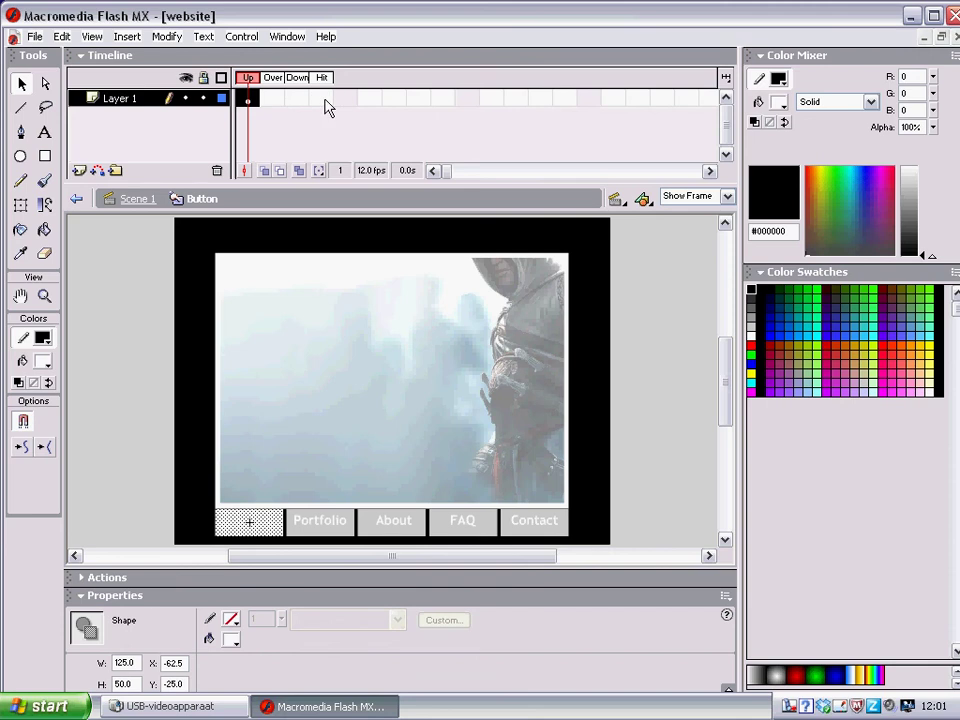
{"action": "left_click", "coordinate": [253, 104]}
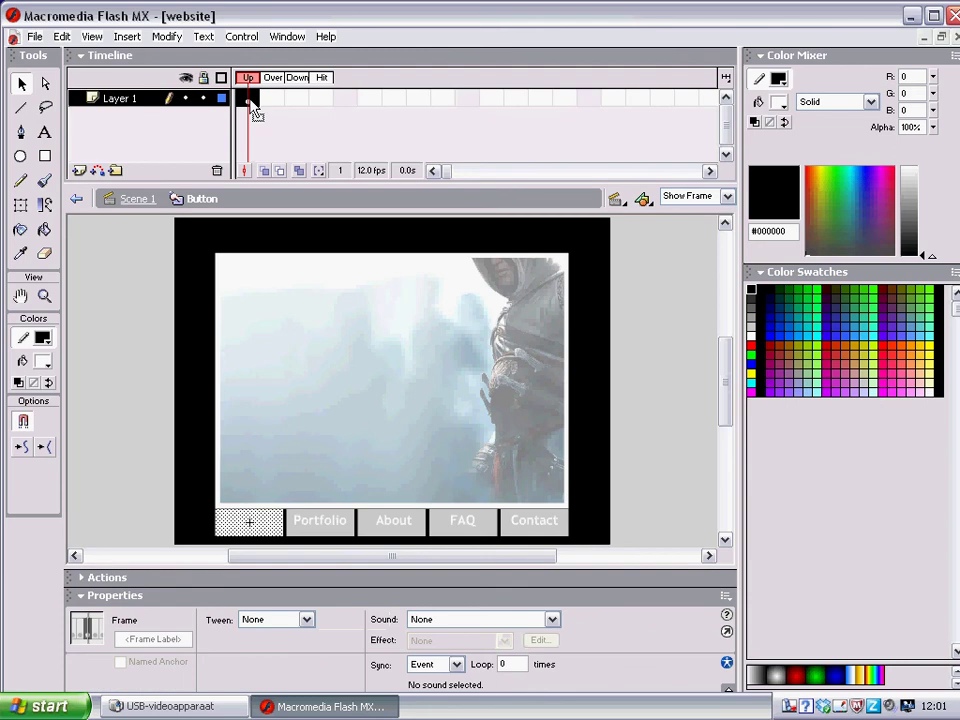
{"action": "left_click_drag", "start_coordinate": [253, 105], "coordinate": [320, 104]}
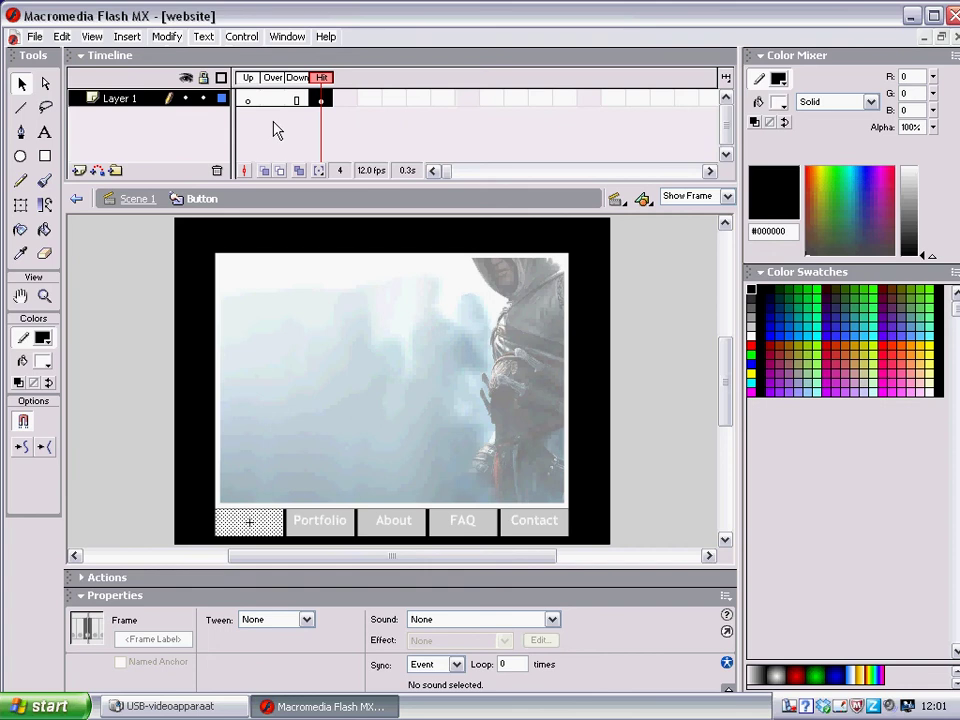
{"action": "left_click", "coordinate": [137, 201]}
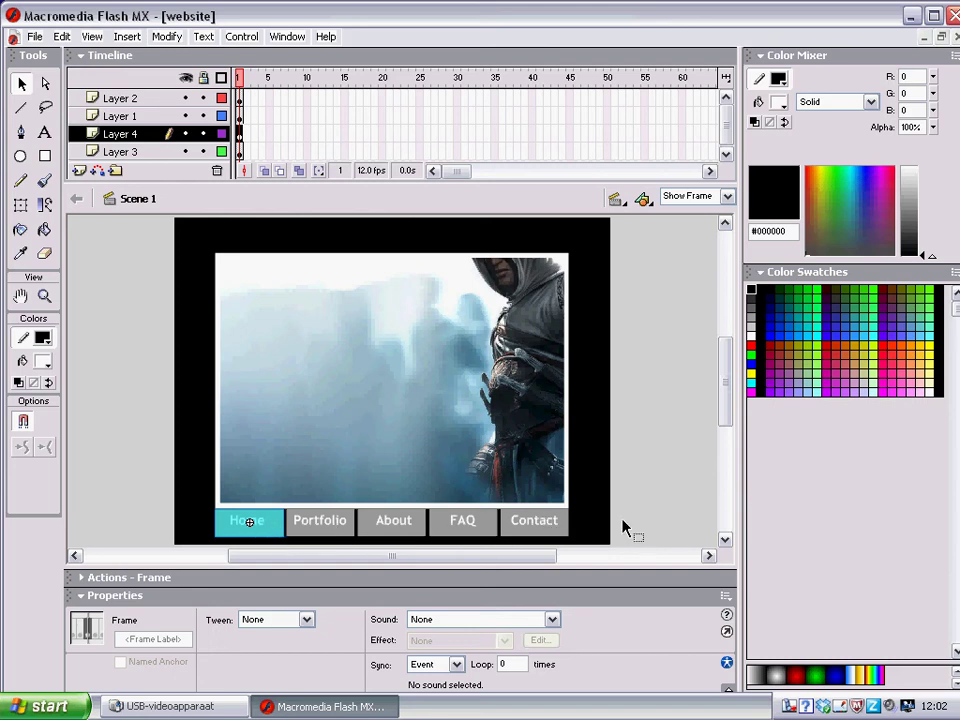
Step: Copy the invisible Home button, paste it in place, and position the copy over the Portfolio label at X 206
{"action": "left_click", "coordinate": [270, 535]}
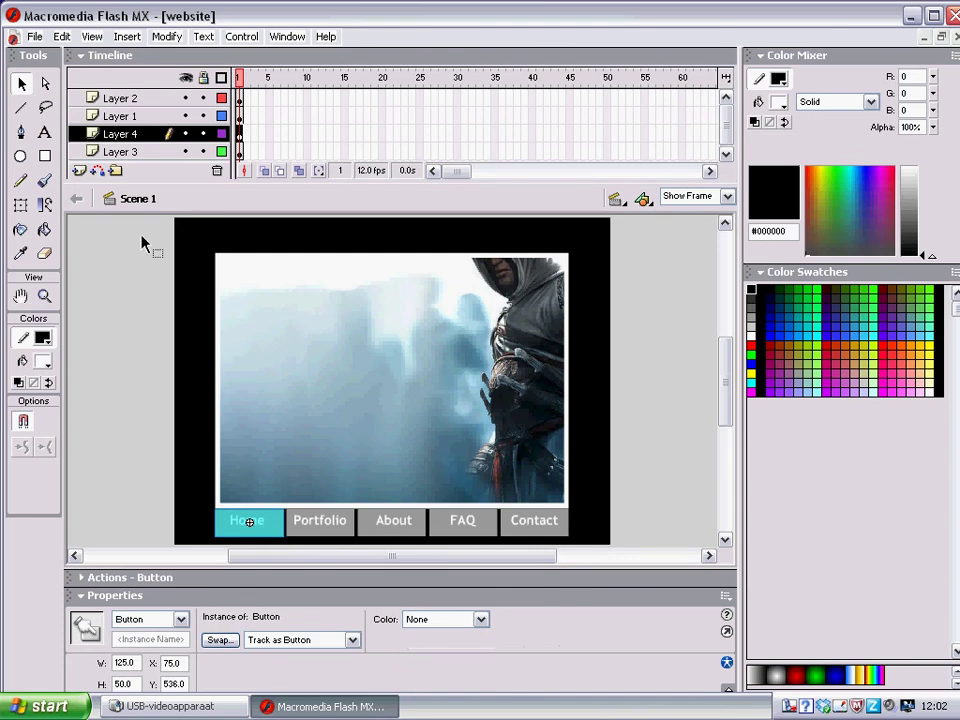
{"action": "left_click", "coordinate": [63, 38]}
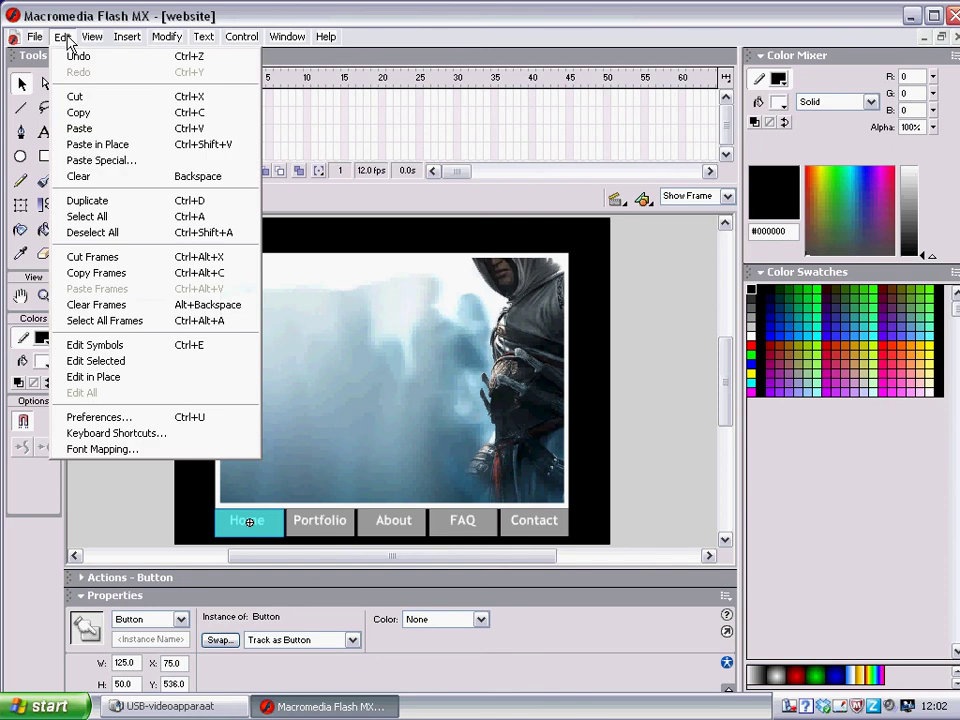
{"action": "left_click", "coordinate": [92, 118]}
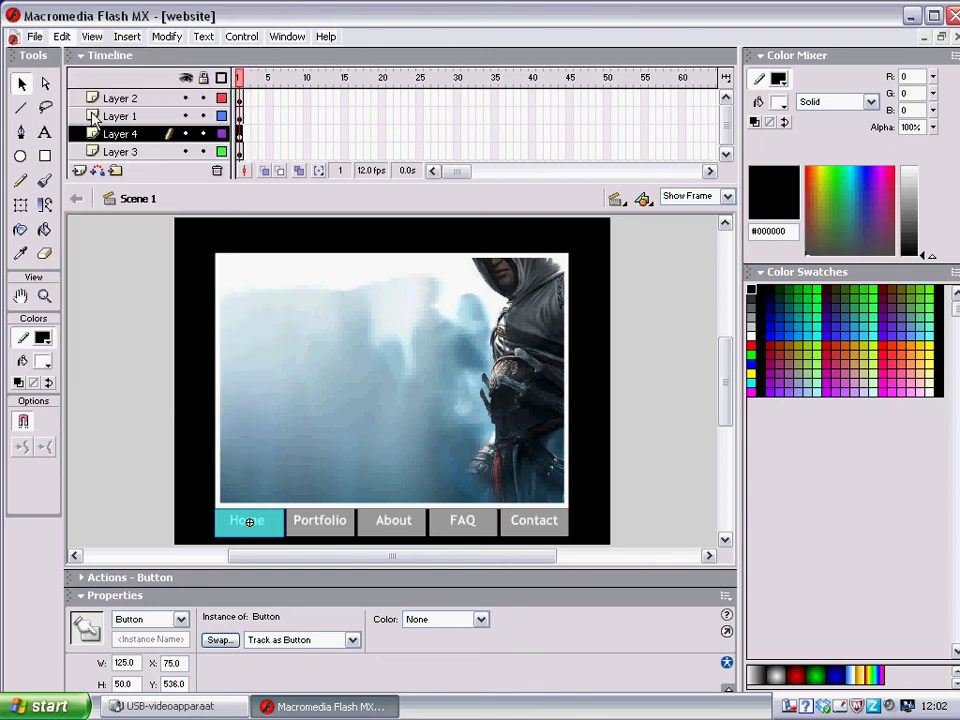
{"action": "left_click", "coordinate": [63, 38]}
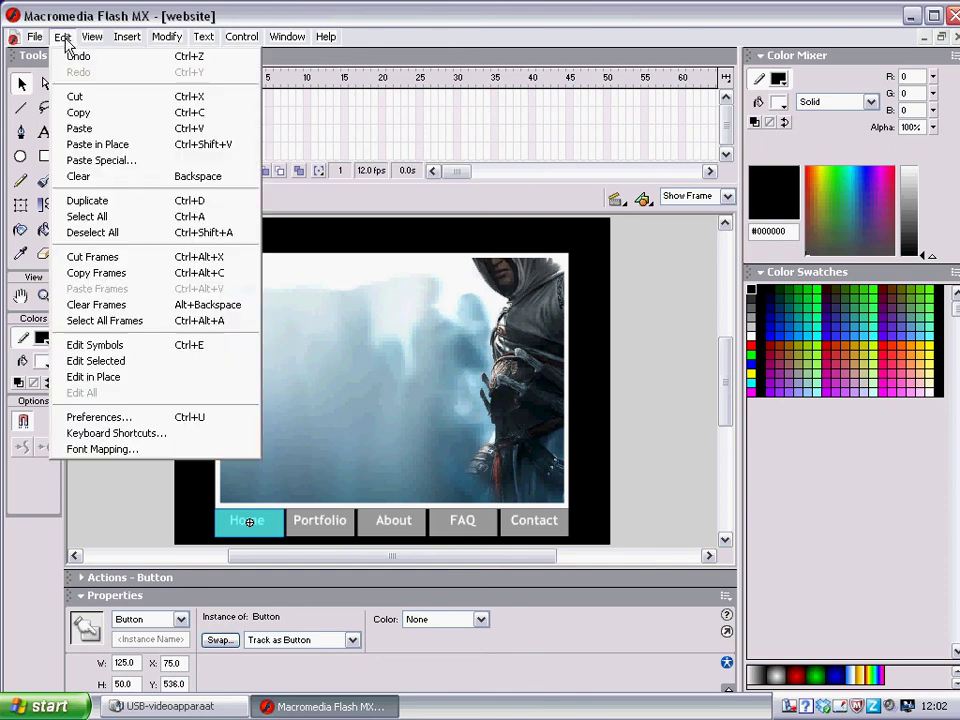
{"action": "left_click", "coordinate": [92, 146]}
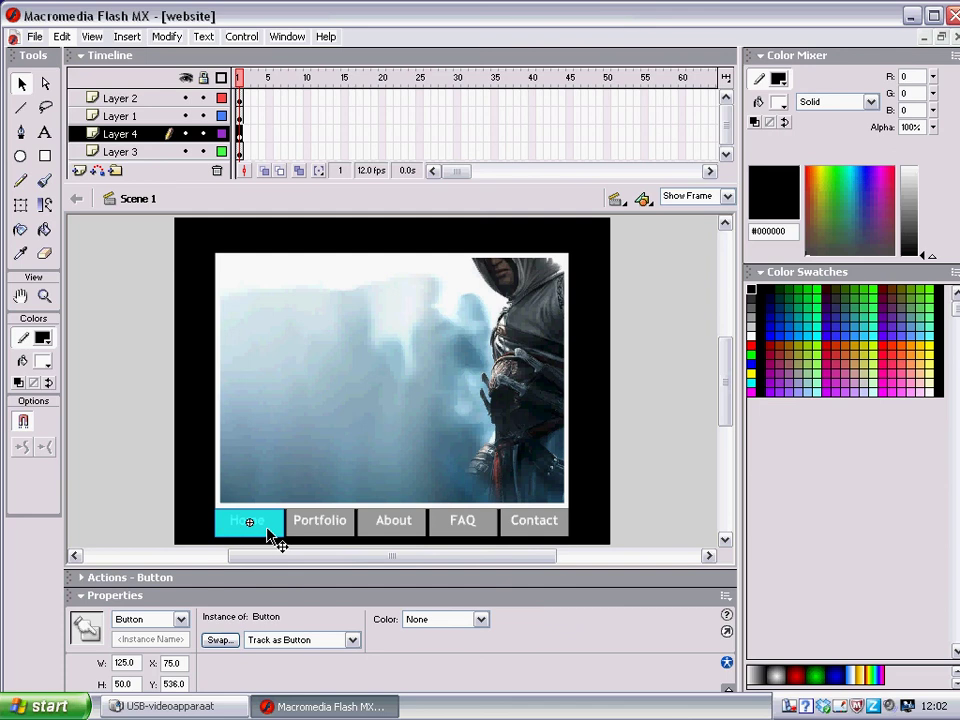
{"action": "left_click", "coordinate": [172, 663]}
{"action": "left_click", "coordinate": [352, 526]}
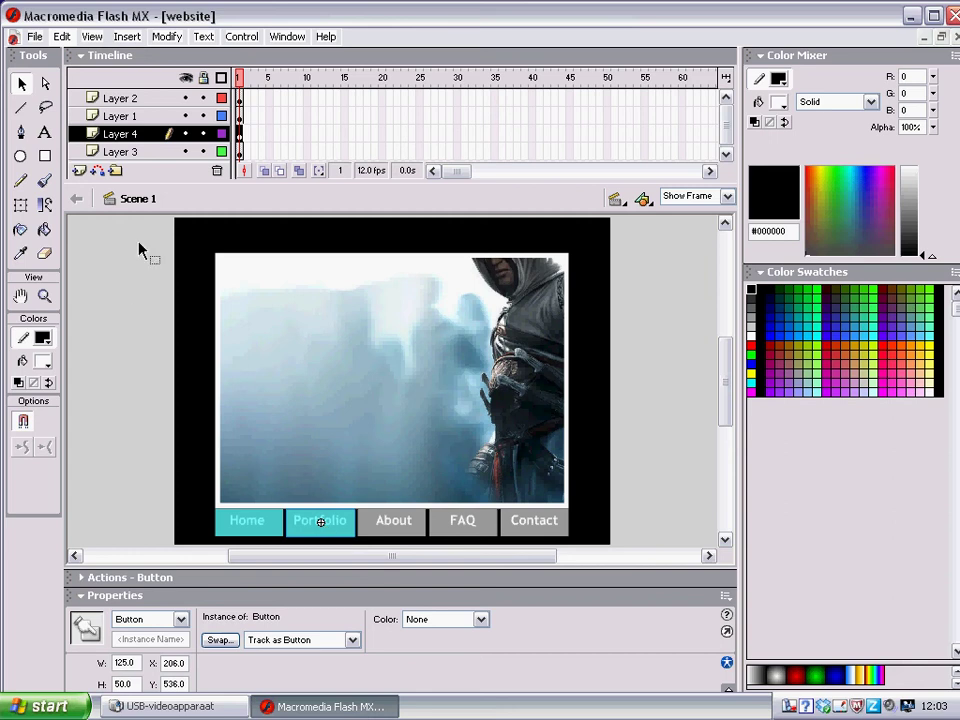
Step: Copy the Portfolio cover button, paste it in place, and move the copy over the About label, at about X 335, Y 534
{"action": "left_click", "coordinate": [62, 36]}
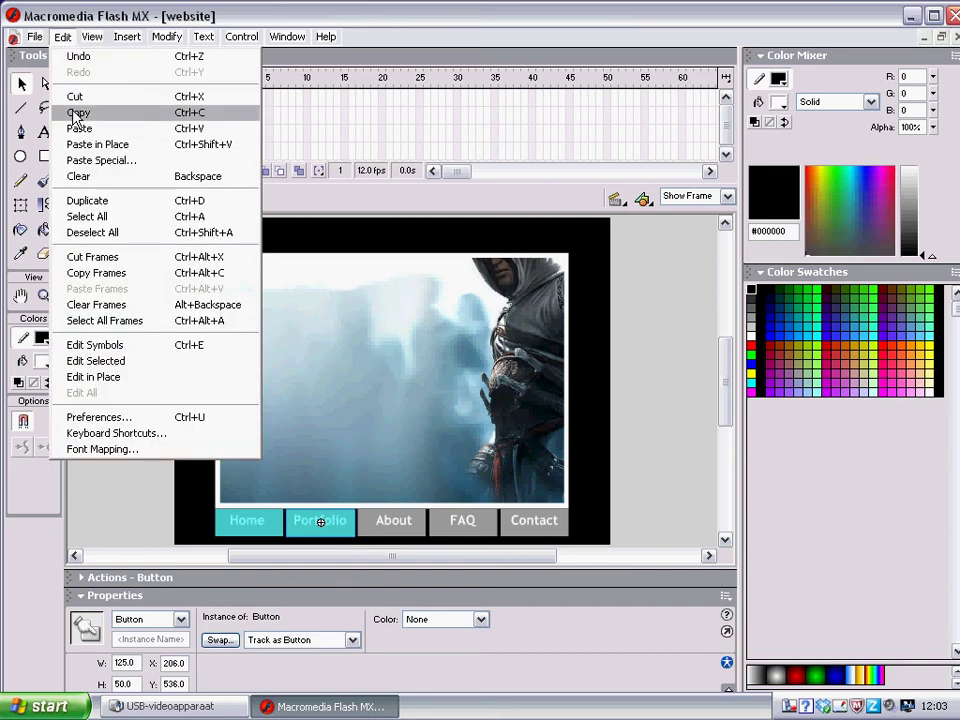
{"action": "left_click", "coordinate": [77, 115]}
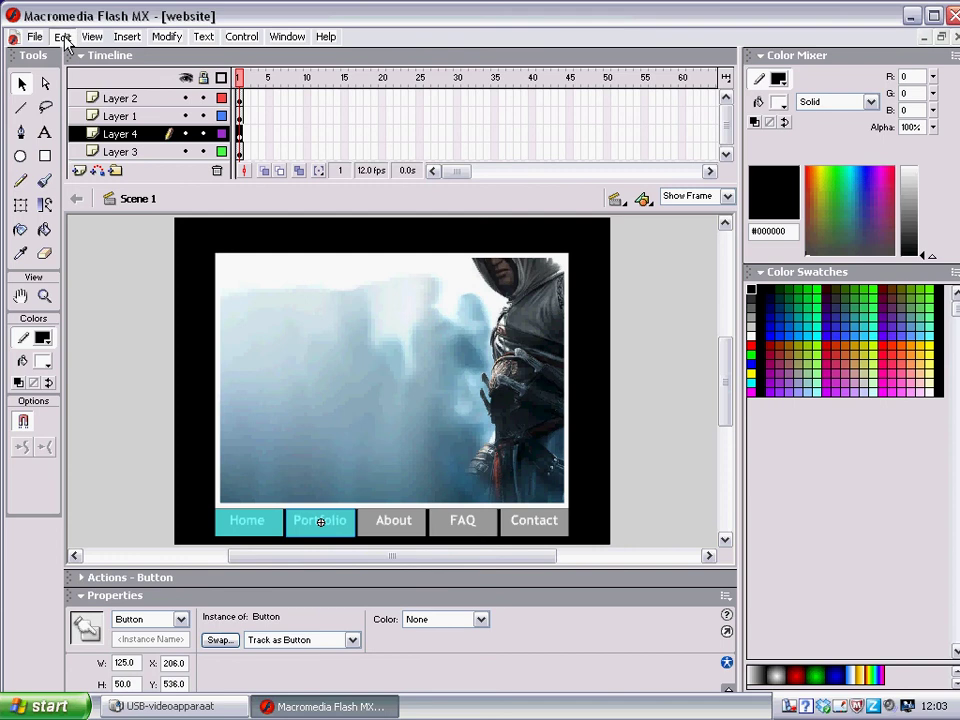
{"action": "left_click", "coordinate": [62, 36]}
{"action": "left_click", "coordinate": [77, 112]}
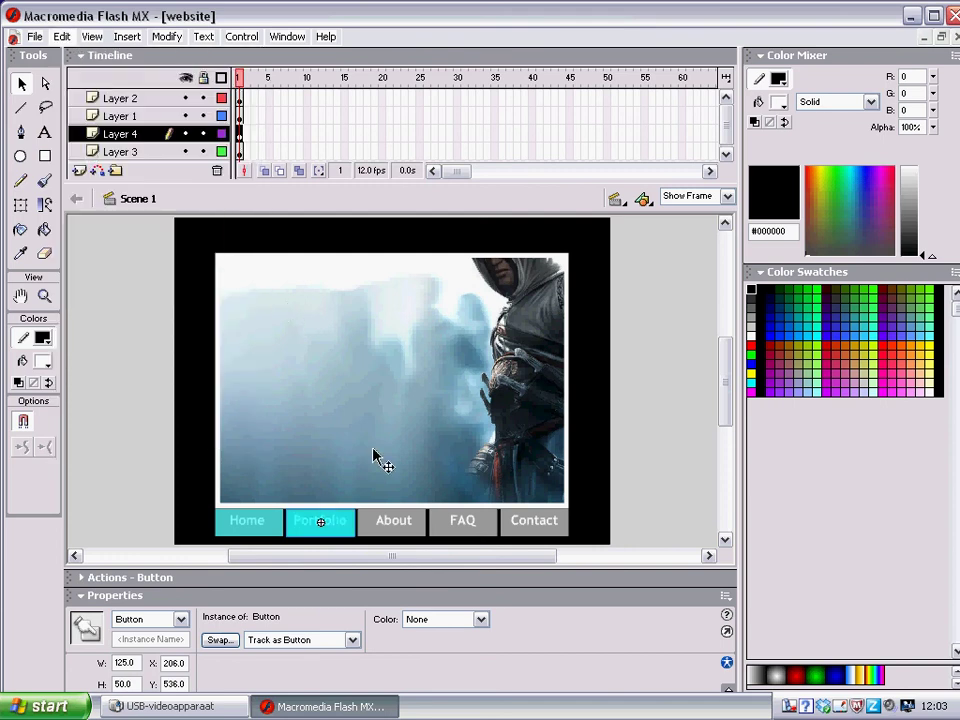
{"action": "left_click_drag", "start_coordinate": [349, 521], "coordinate": [418, 525]}
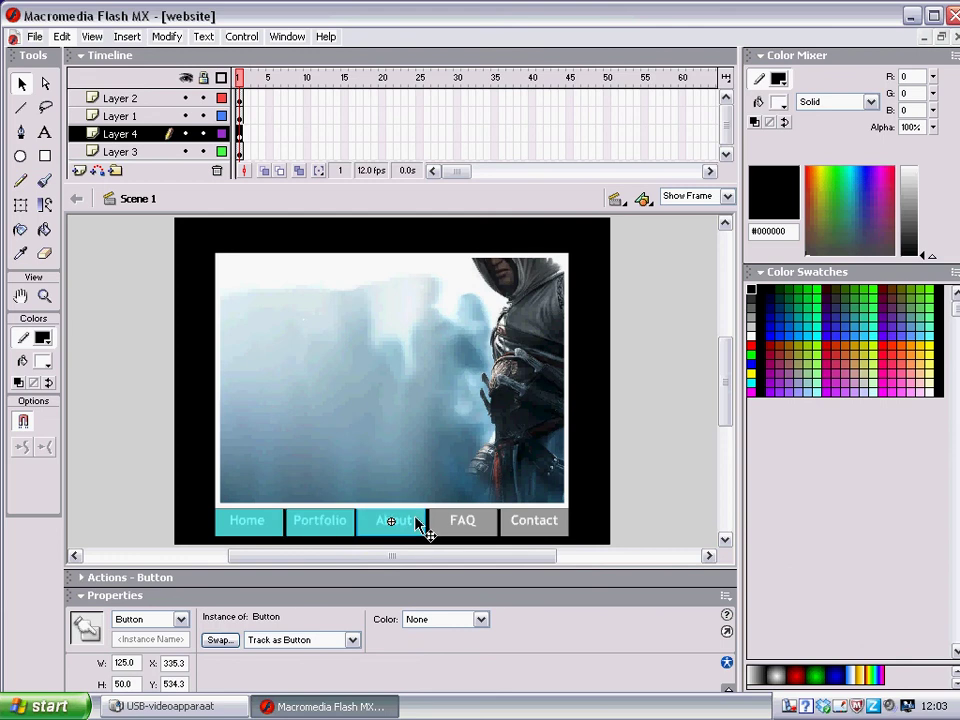
Step: Copy the About cover button, paste it in place, and move the copy over the FAQ label, at about X 466, Y 534
{"action": "left_click", "coordinate": [62, 36]}
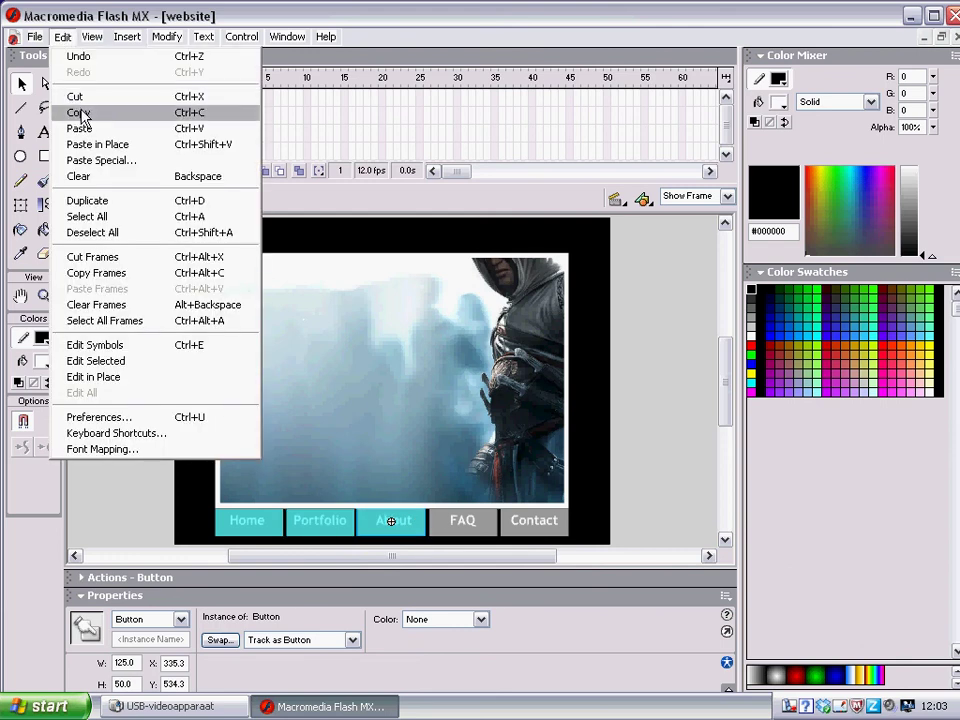
{"action": "left_click", "coordinate": [80, 116]}
{"action": "left_click", "coordinate": [62, 36]}
{"action": "left_click", "coordinate": [100, 145]}
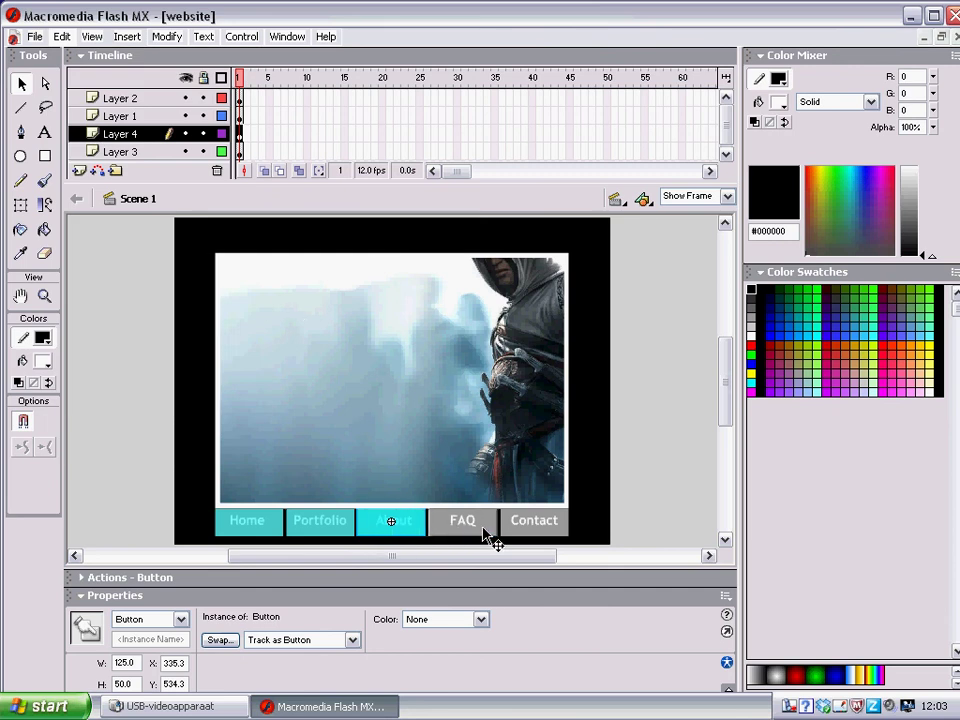
{"action": "left_click_drag", "start_coordinate": [412, 521], "coordinate": [483, 535]}
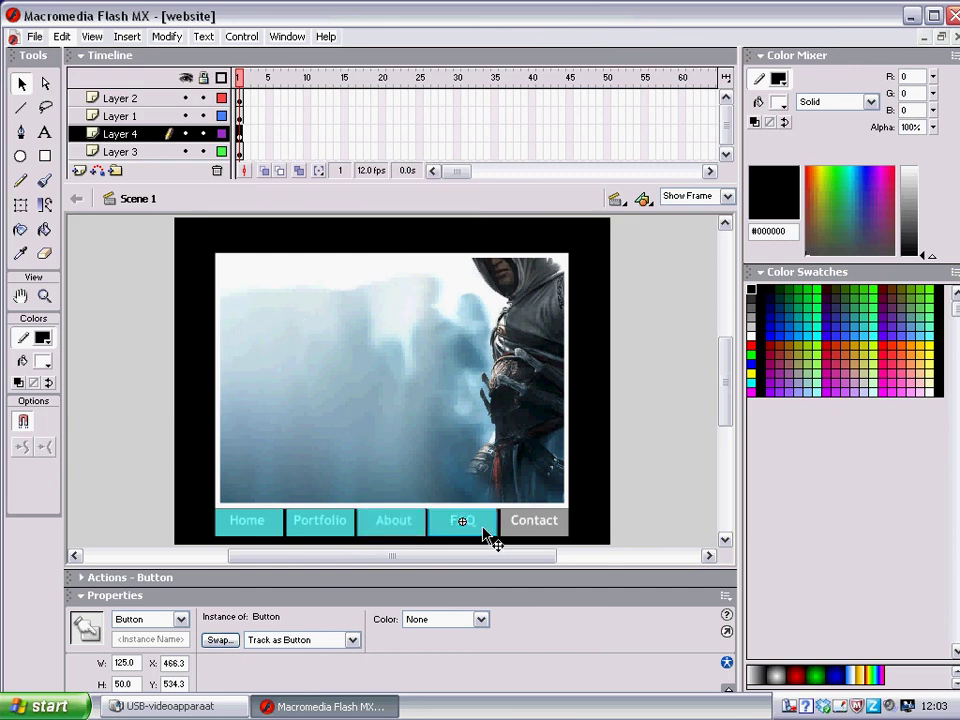
Step: Copy the FAQ cover button, paste it in place, and move the copy over the Contact label, at about X 599, Y 534
{"action": "left_click", "coordinate": [62, 36]}
{"action": "left_click", "coordinate": [78, 112]}
{"action": "left_click", "coordinate": [62, 36]}
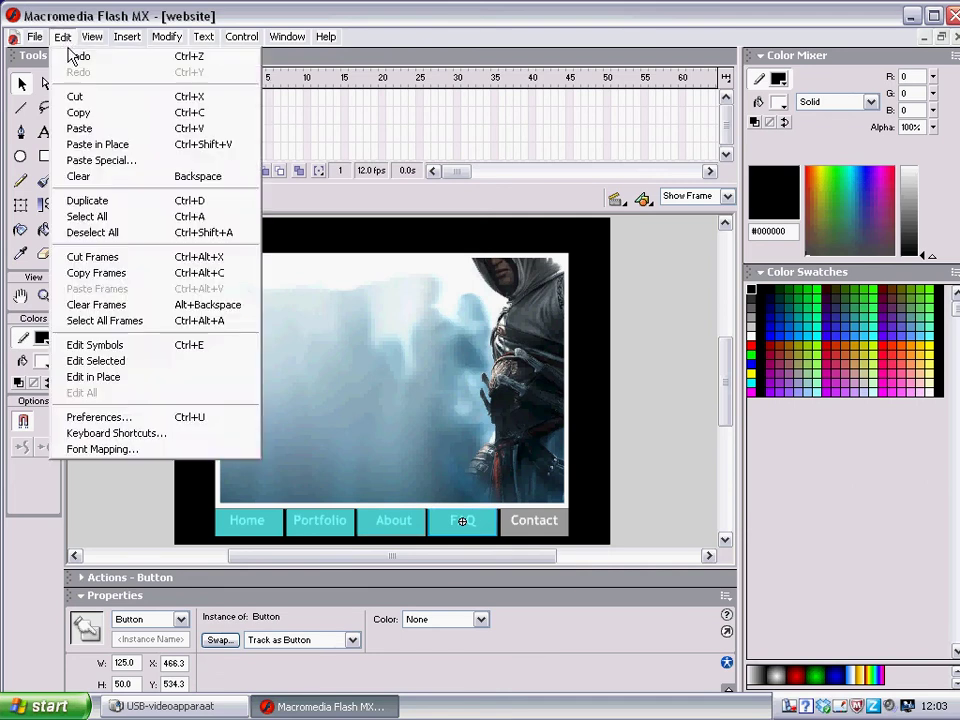
{"action": "left_click", "coordinate": [97, 144]}
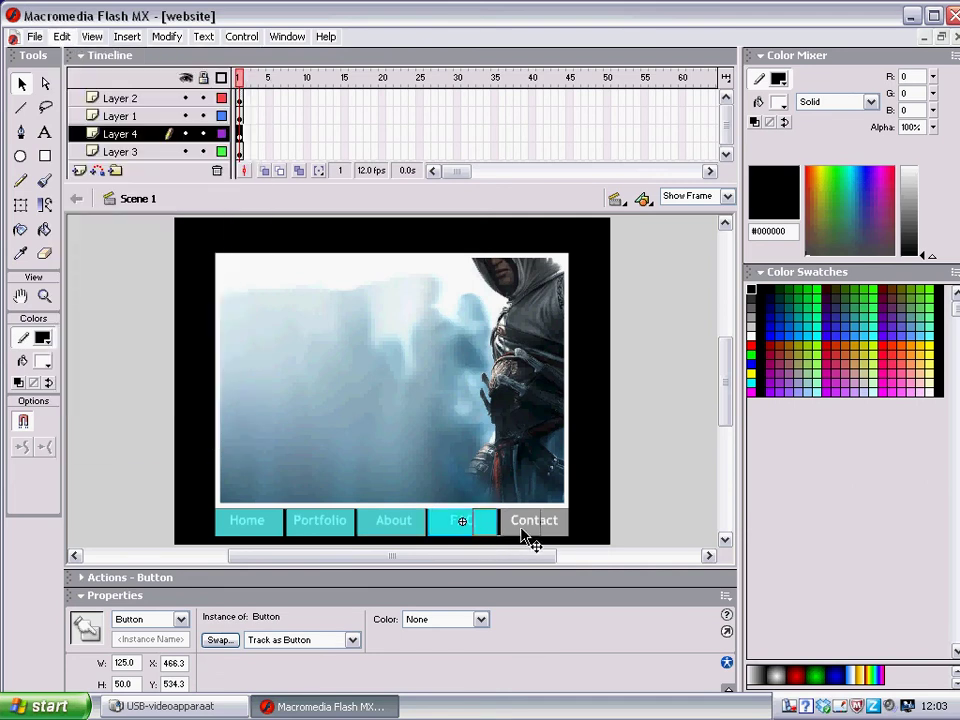
{"action": "left_click", "coordinate": [557, 539]}
Step: Insert a new layer directly above Layer 2, and lock Layer 2 and Layer 1
{"action": "left_click", "coordinate": [116, 100]}
{"action": "right_click", "coordinate": [117, 100]}
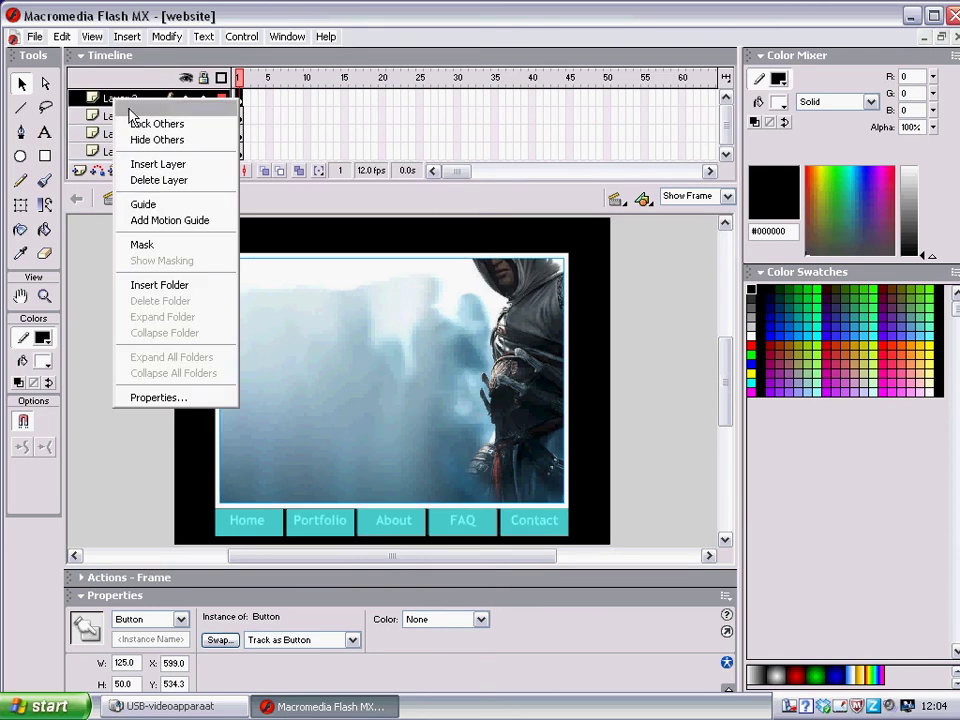
{"action": "left_click", "coordinate": [148, 166]}
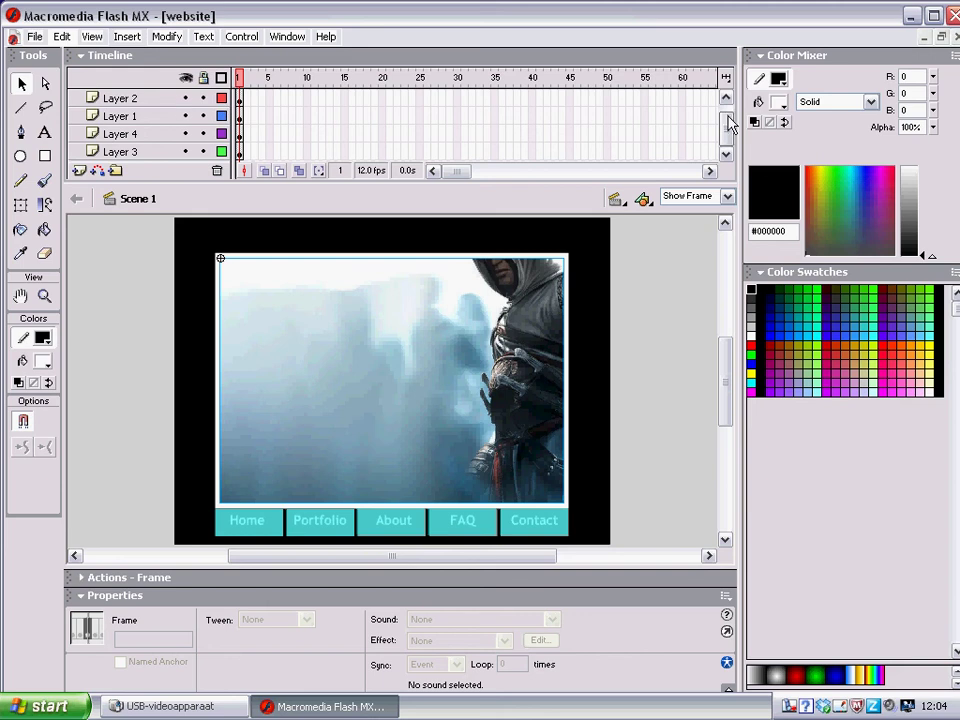
{"action": "scroll", "coordinate": [730, 120], "scroll_direction": "up", "scroll_amount": 1}
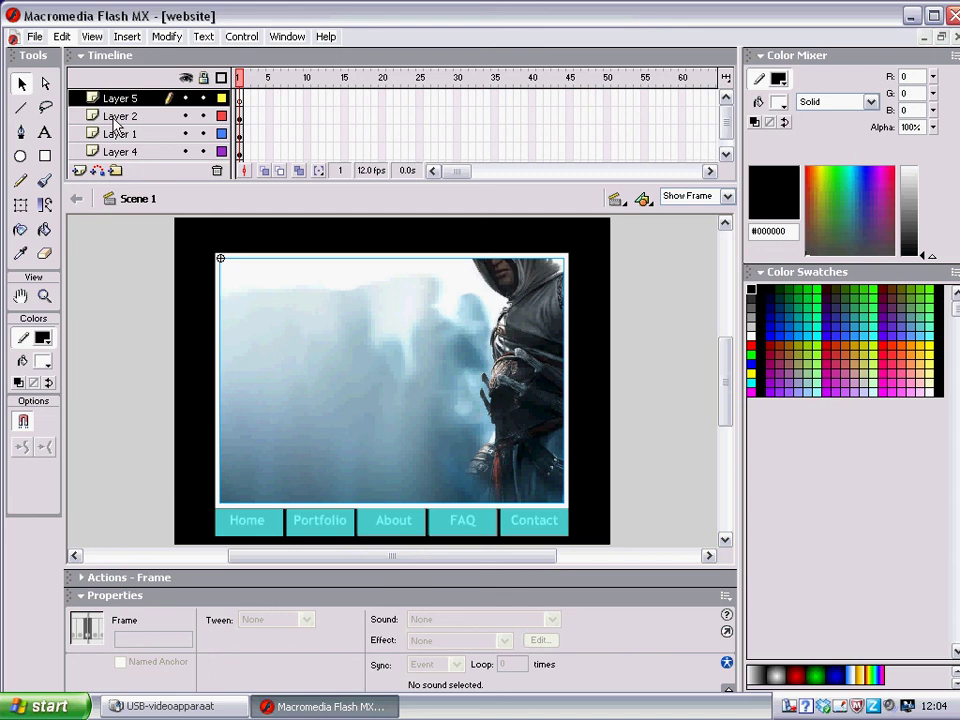
{"action": "left_click", "coordinate": [203, 116]}
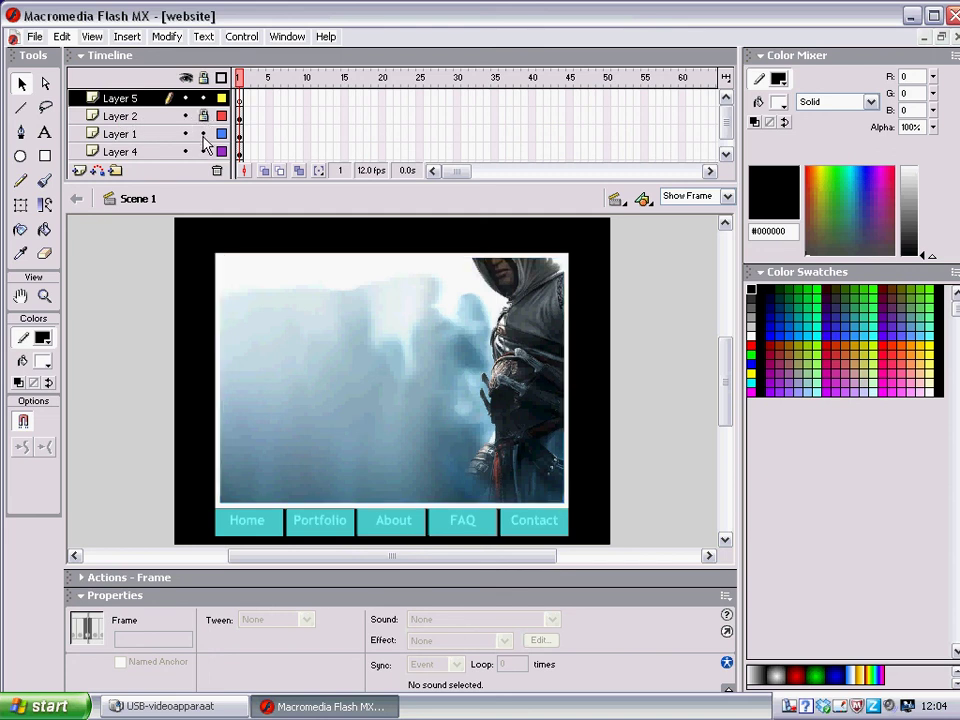
{"action": "left_click", "coordinate": [204, 134]}
Step: Draw a black rectangle without an outline, about 415 by 415 pixels, over the picture's left part in Layer 5's first frame, and select it
{"action": "left_click", "coordinate": [240, 101]}
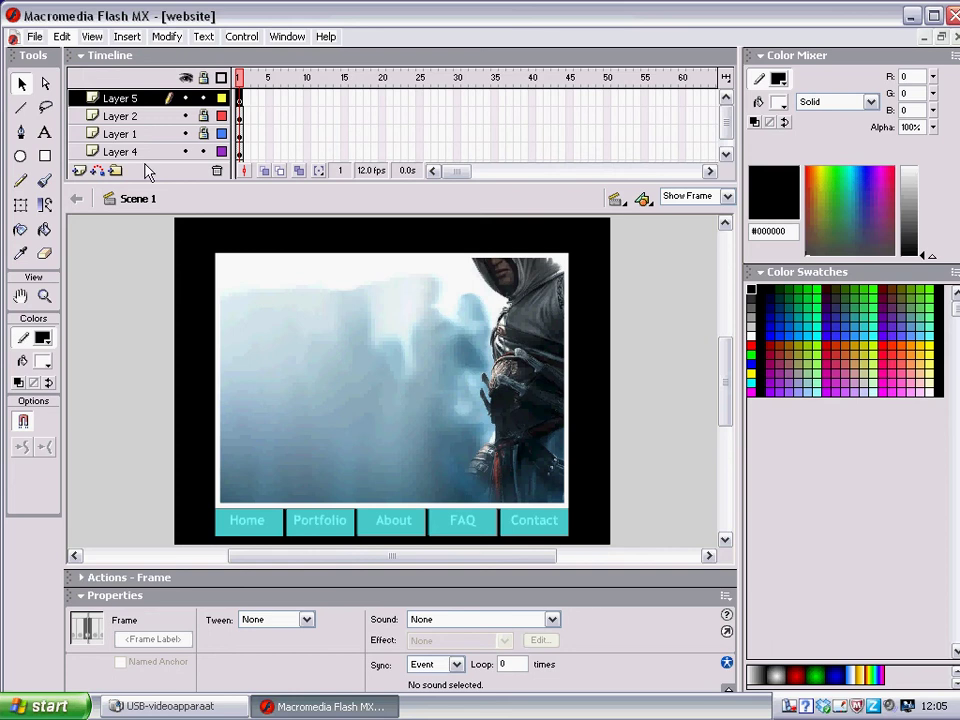
{"action": "left_click", "coordinate": [46, 157]}
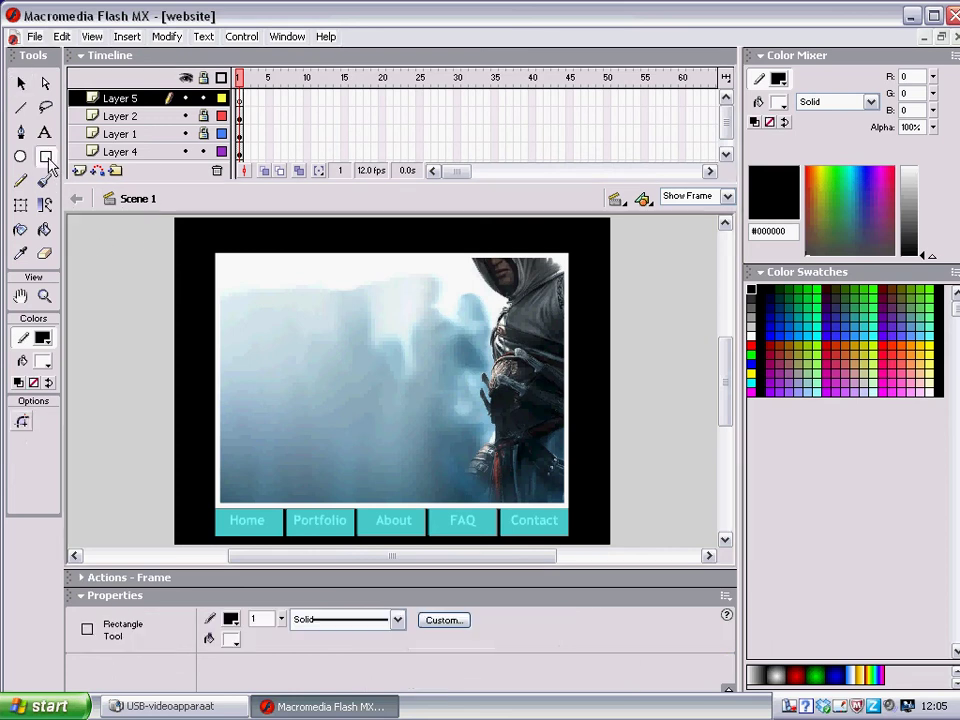
{"action": "left_click", "coordinate": [46, 340]}
{"action": "left_click", "coordinate": [182, 362]}
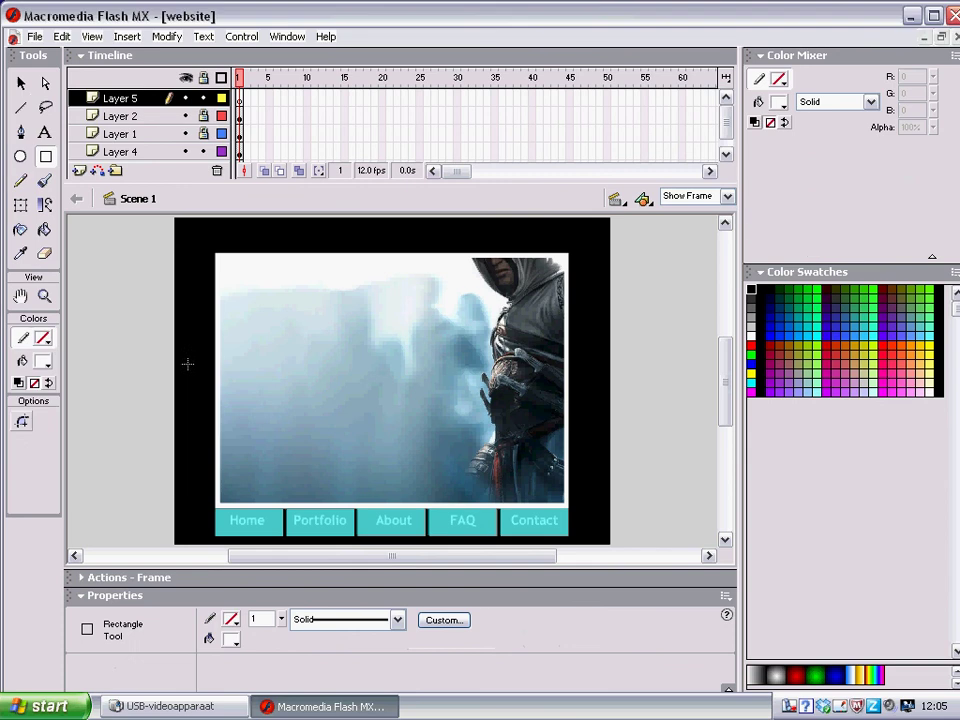
{"action": "left_click", "coordinate": [45, 362]}
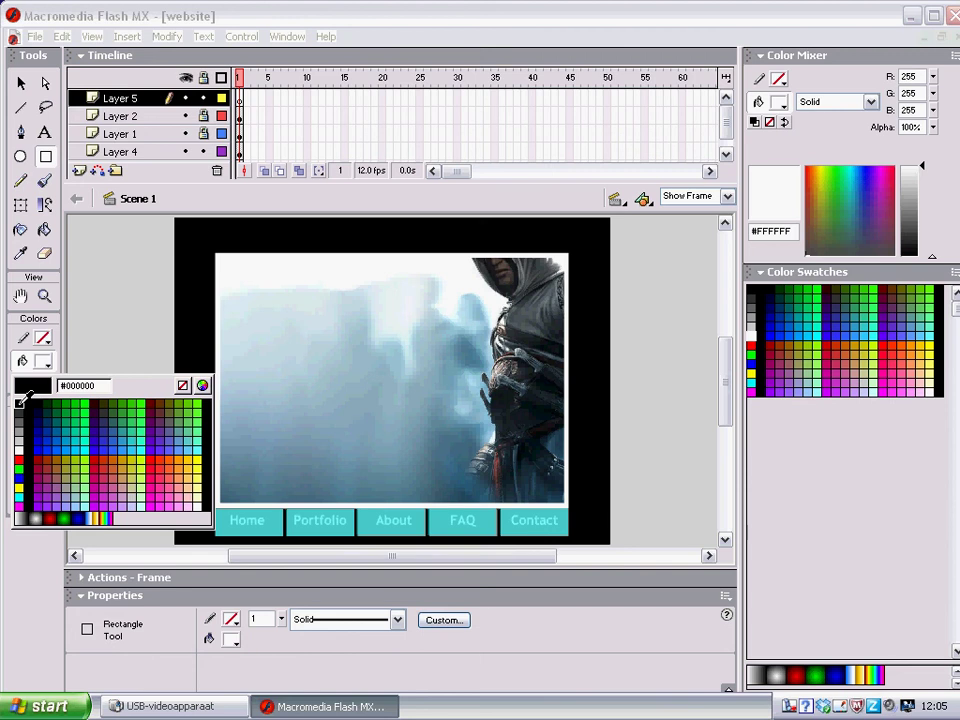
{"action": "left_click", "coordinate": [22, 400]}
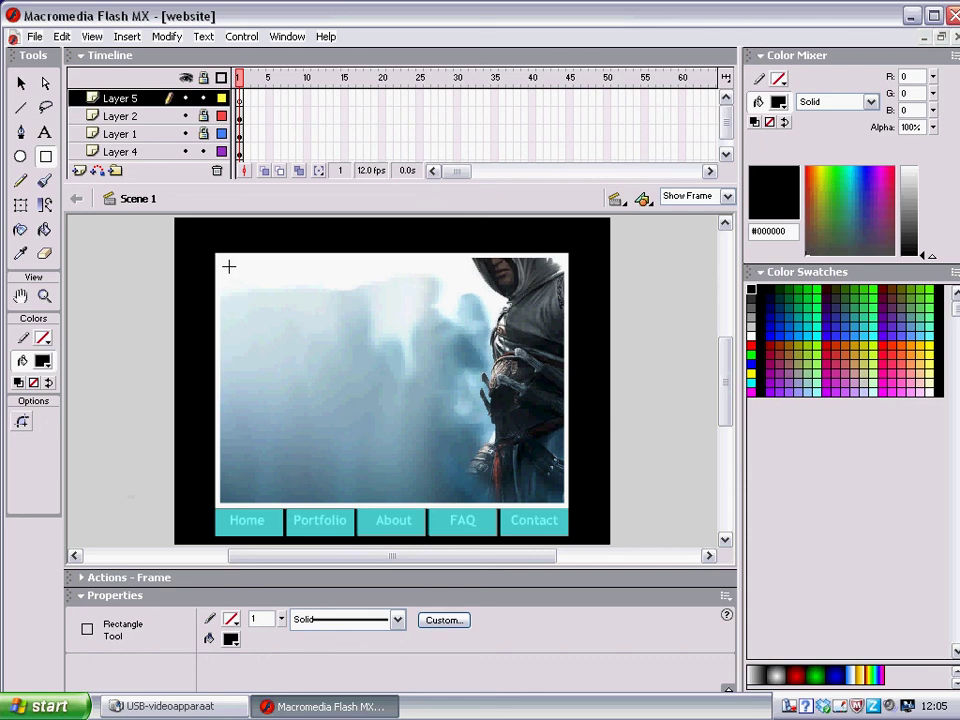
{"action": "left_click_drag", "start_coordinate": [228, 266], "coordinate": [454, 492]}
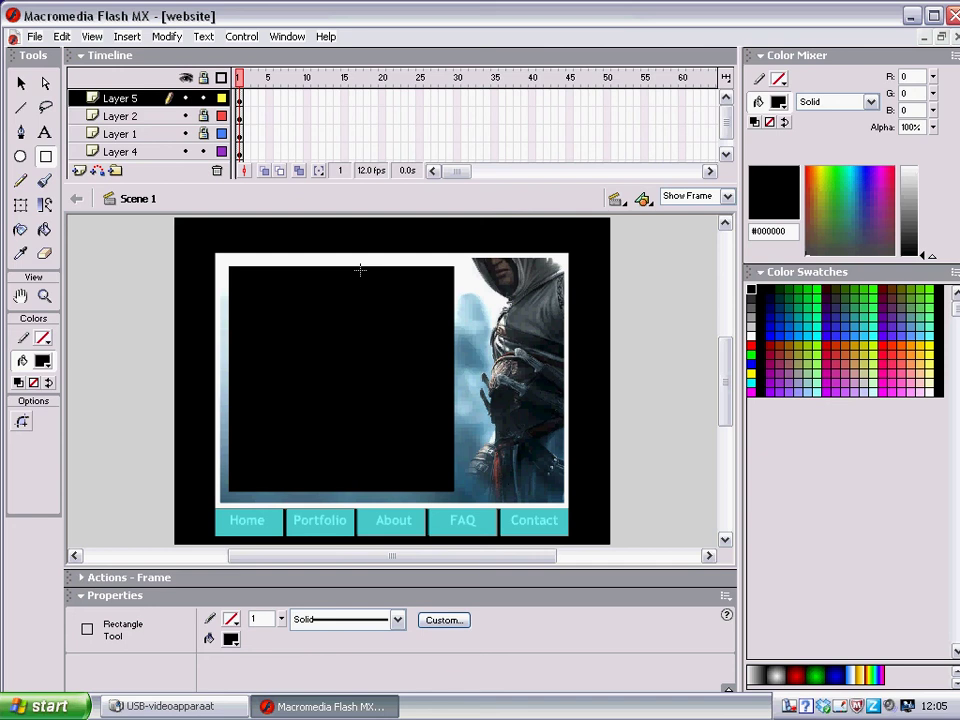
{"action": "left_click", "coordinate": [20, 85]}
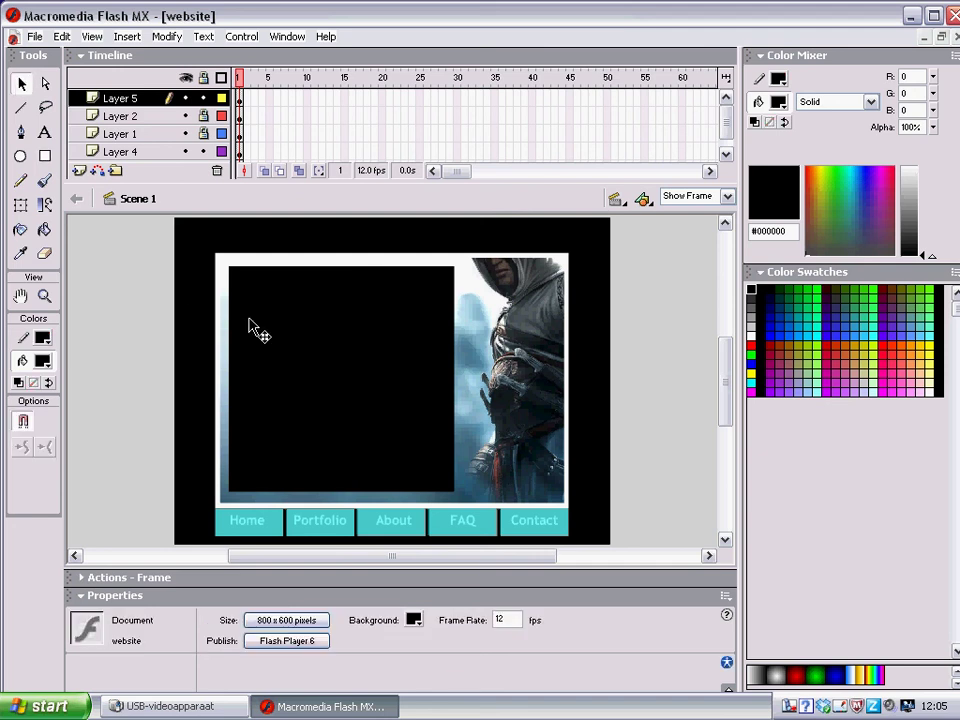
{"action": "left_click", "coordinate": [311, 338]}
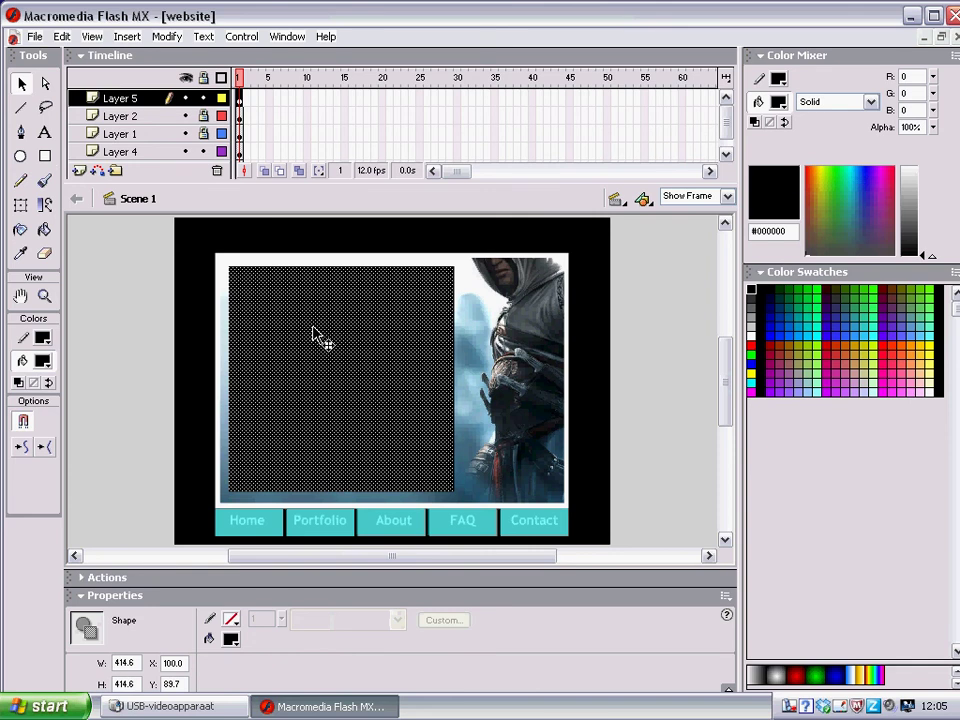
Step: Soften the fill edges of the black rectangle outward with a distance of 20 px and 20 steps
{"action": "left_click", "coordinate": [167, 37]}
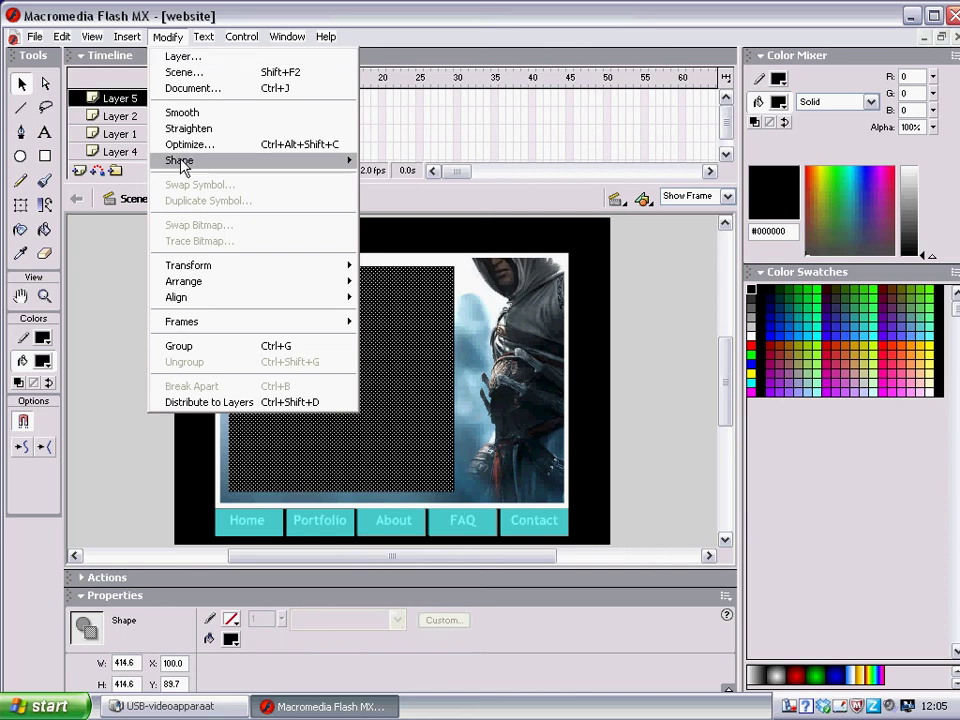
{"action": "mouse_move", "coordinate": [182, 163]}
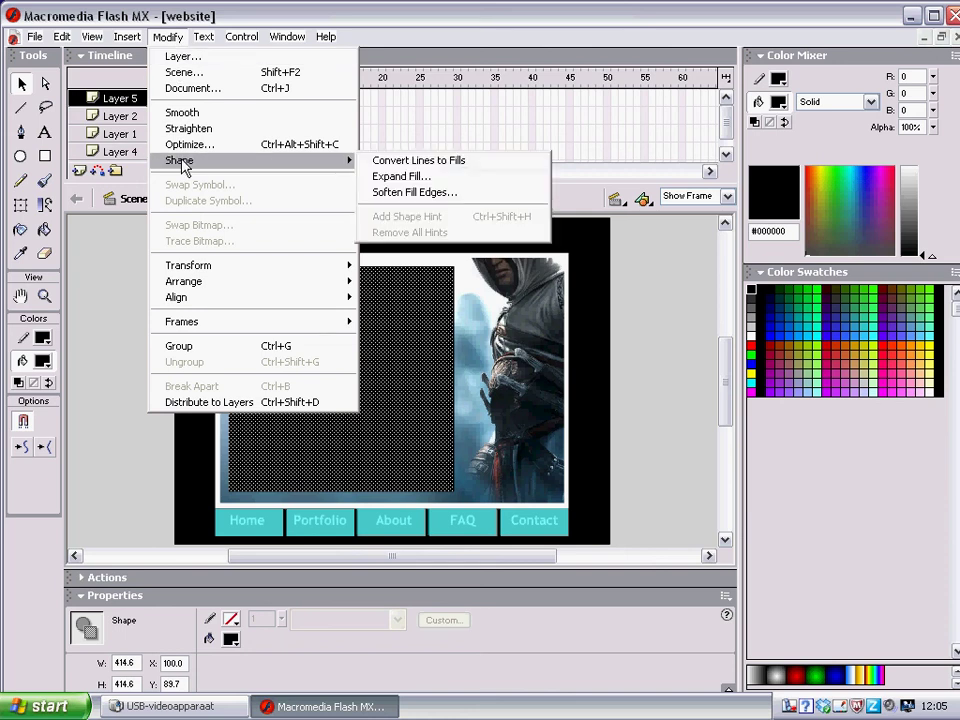
{"action": "left_click", "coordinate": [403, 194]}
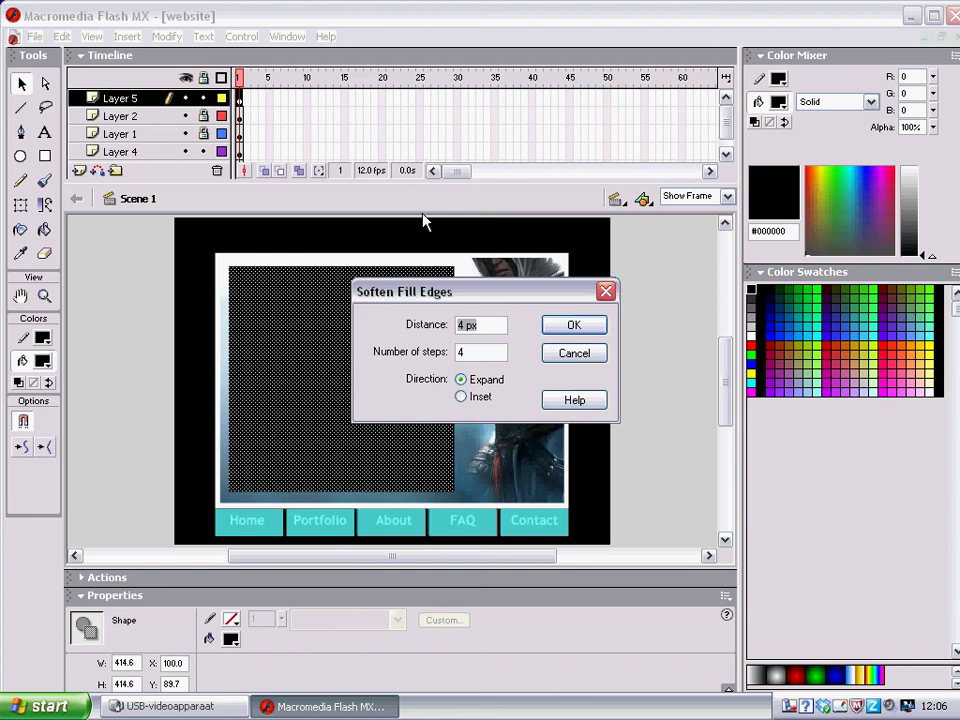
{"action": "left_click", "coordinate": [495, 326]}
{"action": "left_click_drag", "start_coordinate": [495, 326], "coordinate": [375, 326]}
{"action": "type", "text": "20"}
{"action": "left_click_drag", "start_coordinate": [462, 354], "coordinate": [435, 364]}
{"action": "type", "text": "20"}
{"action": "left_click", "coordinate": [578, 330]}
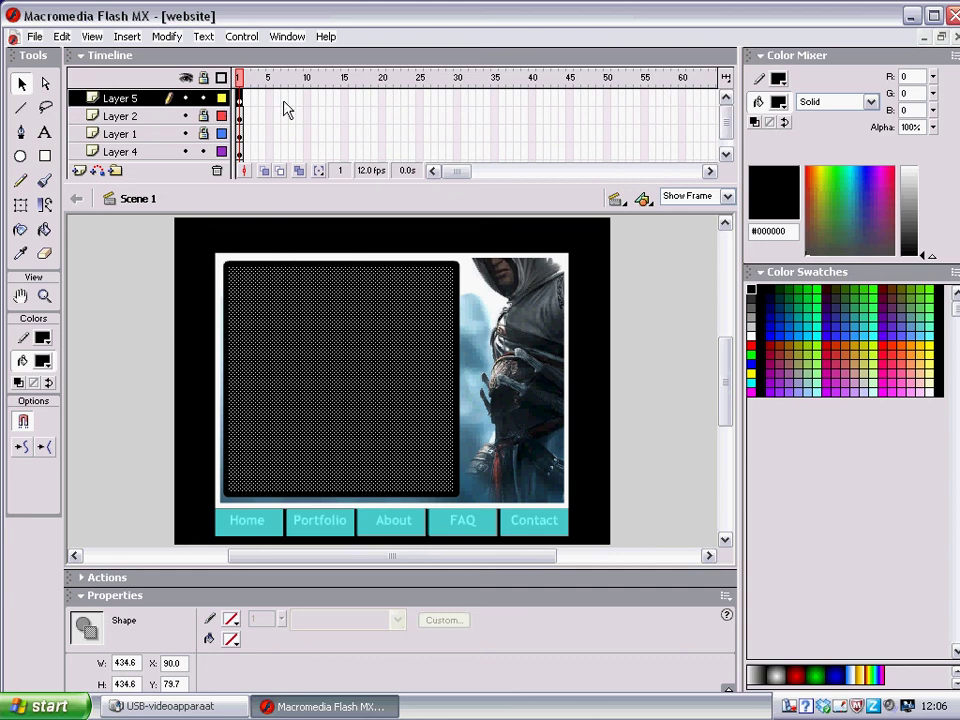
Step: Extend Layer 5 with the black panel to frame 30
{"action": "left_click", "coordinate": [456, 98]}
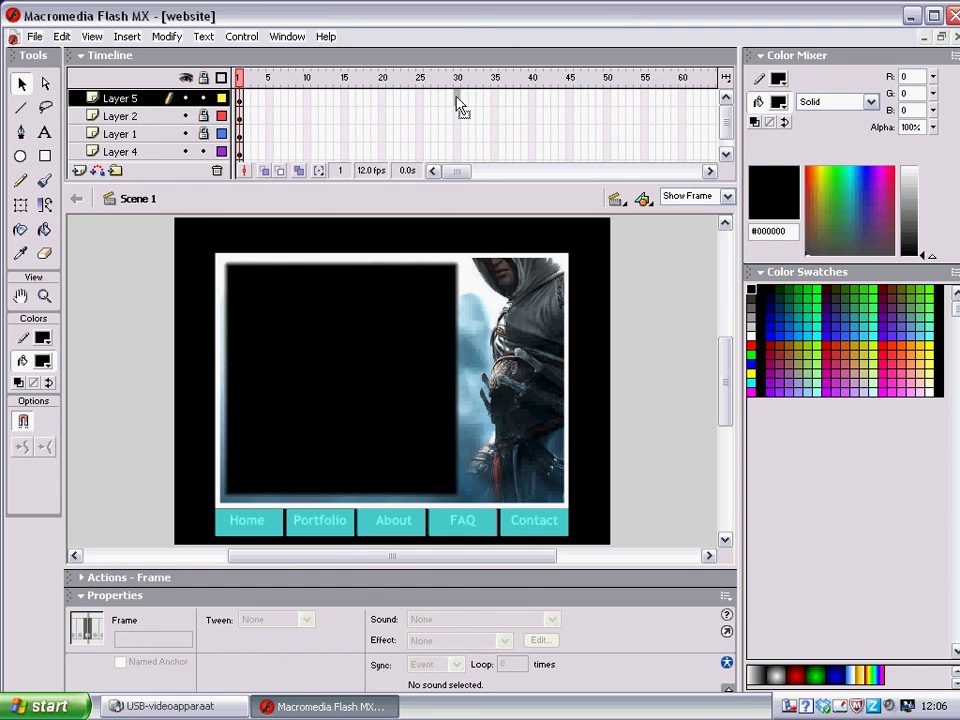
{"action": "key", "text": "F6"}
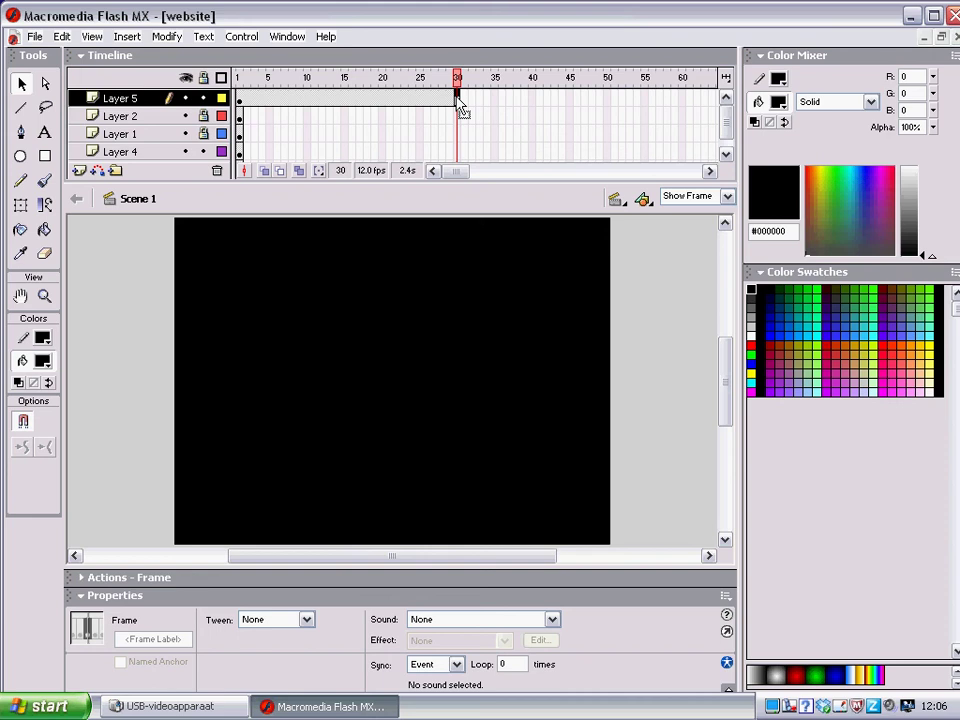
Step: Switch to the USB-videoapparaat window, close it, and return to the website document in Macromedia Flash MX
{"action": "left_click", "coordinate": [192, 706]}
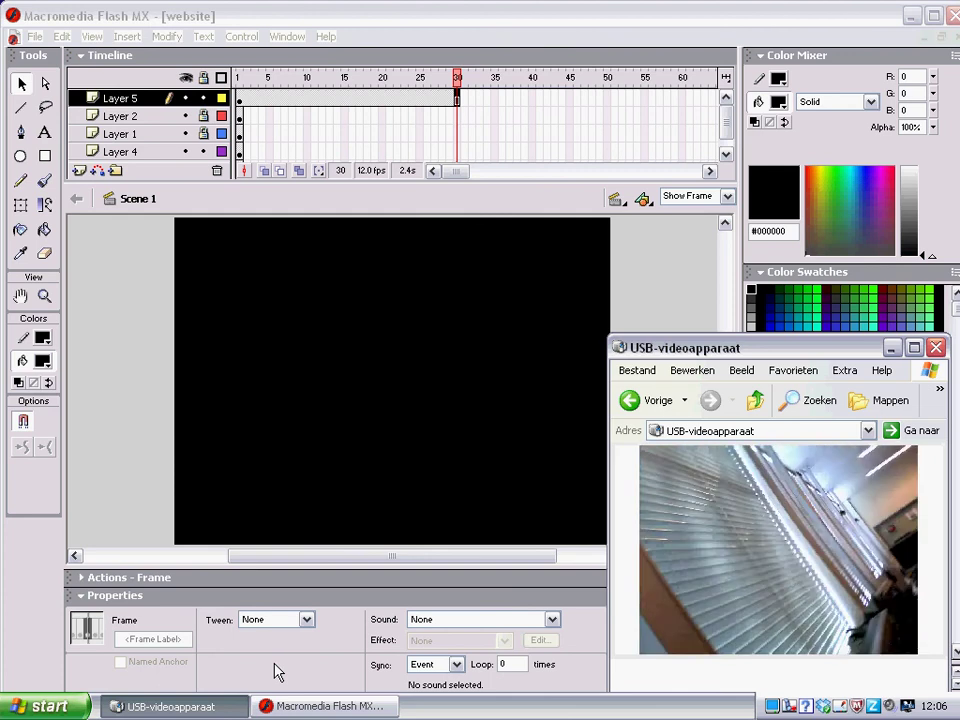
{"action": "left_click", "coordinate": [116, 270]}
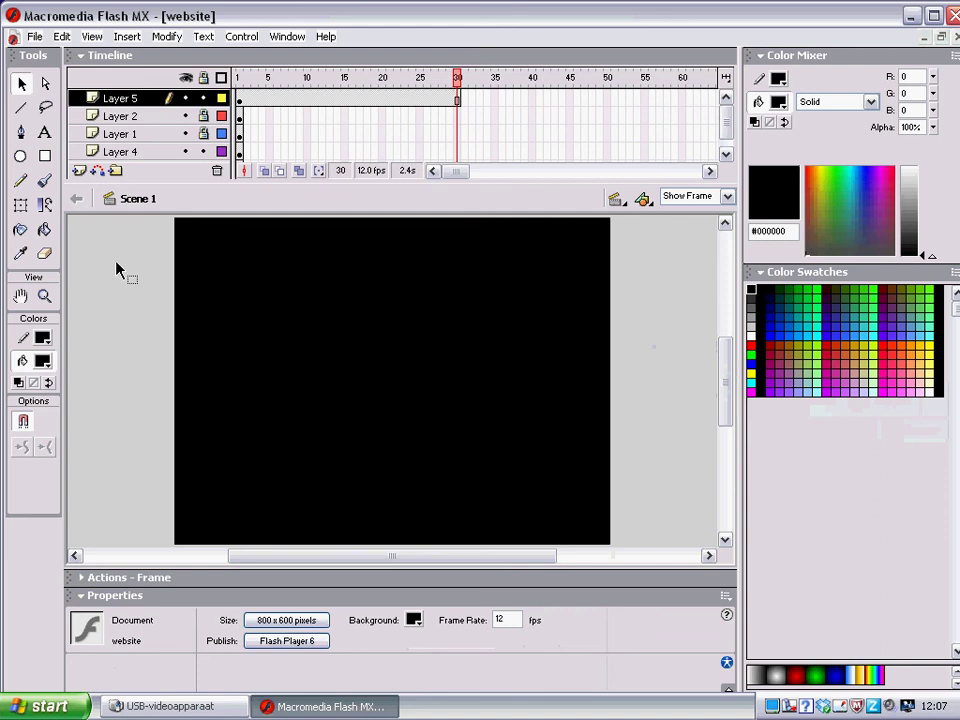
{"action": "left_click", "coordinate": [458, 122]}
{"action": "left_click", "coordinate": [459, 118]}
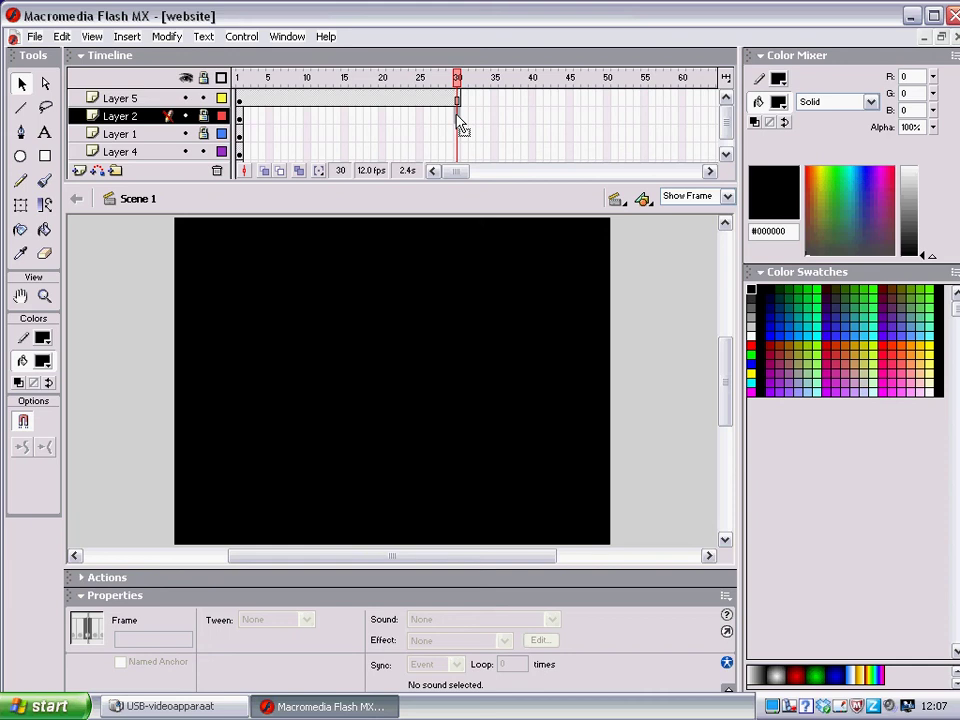
{"action": "left_click", "coordinate": [218, 708]}
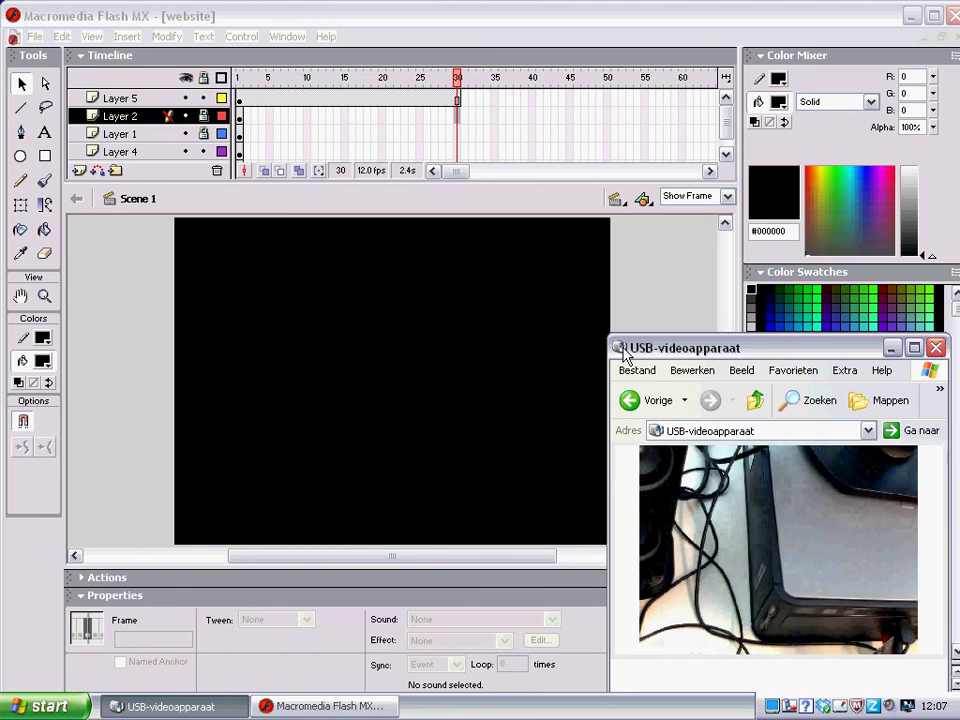
{"action": "key", "text": "alt+space"}
{"action": "left_click", "coordinate": [935, 347]}
{"action": "left_click", "coordinate": [935, 347]}
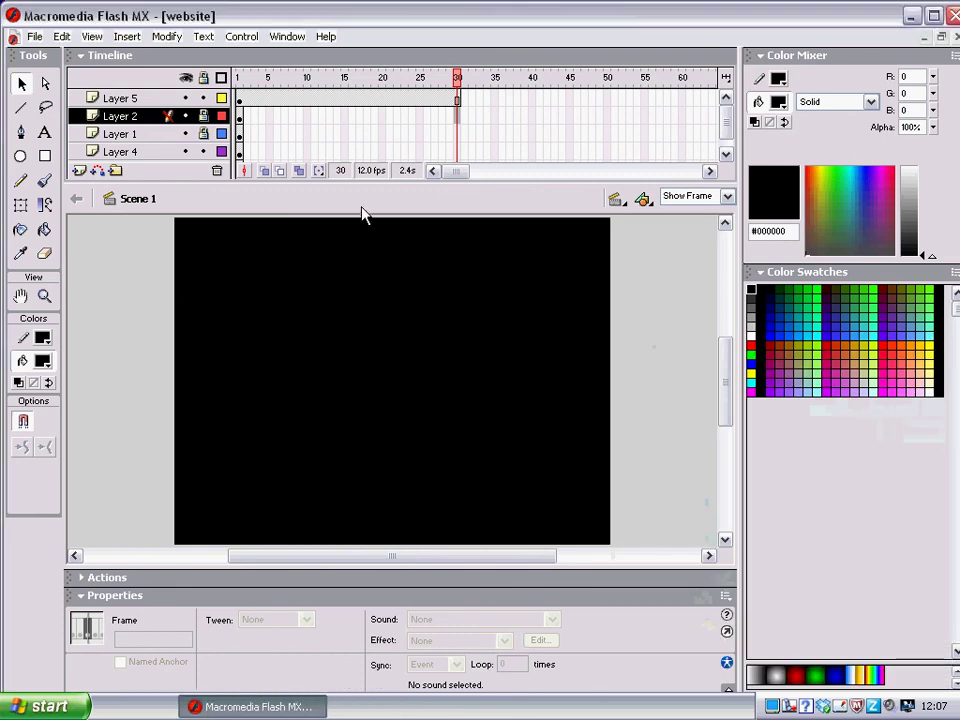
Step: Unlock Layer 2 and Layer 1, and extend both layers to frame 30
{"action": "left_click", "coordinate": [203, 116]}
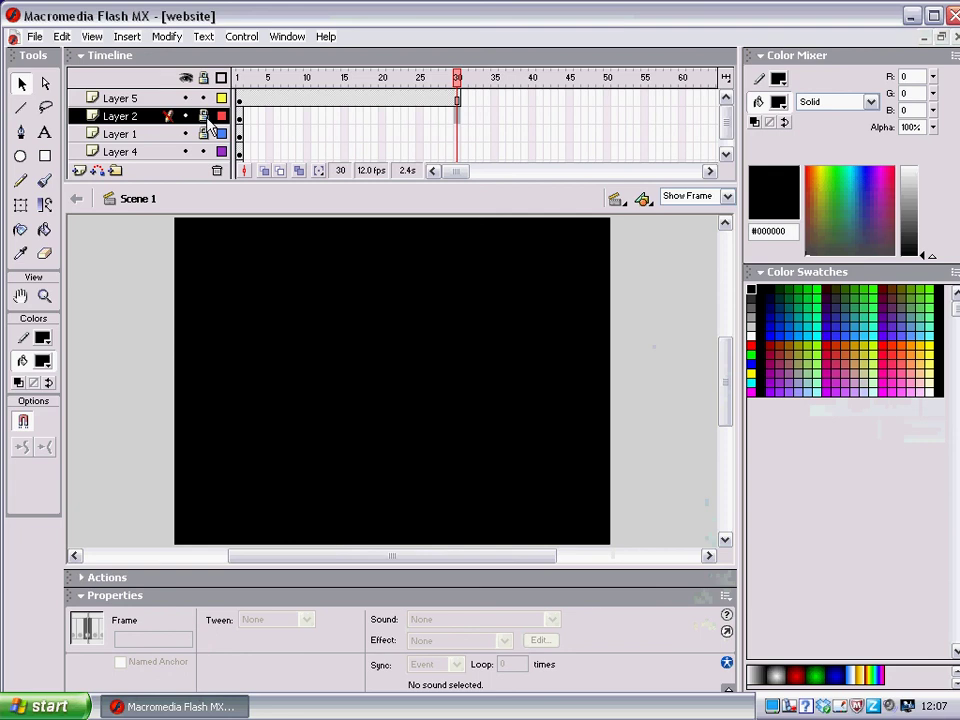
{"action": "left_click", "coordinate": [204, 134]}
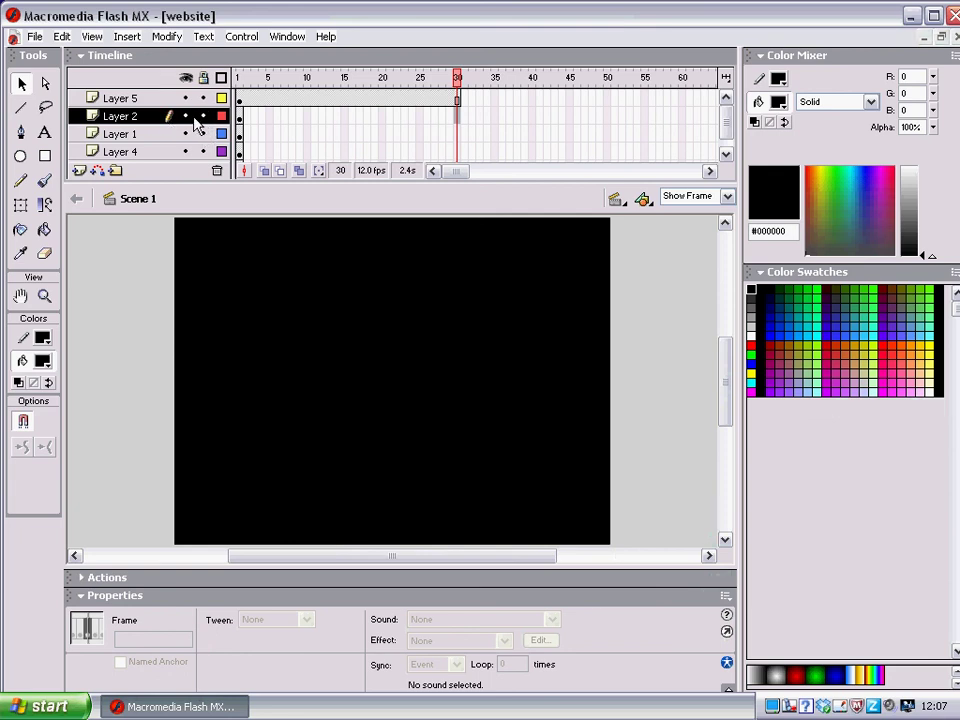
{"action": "left_click", "coordinate": [457, 116]}
{"action": "key", "text": "F6"}
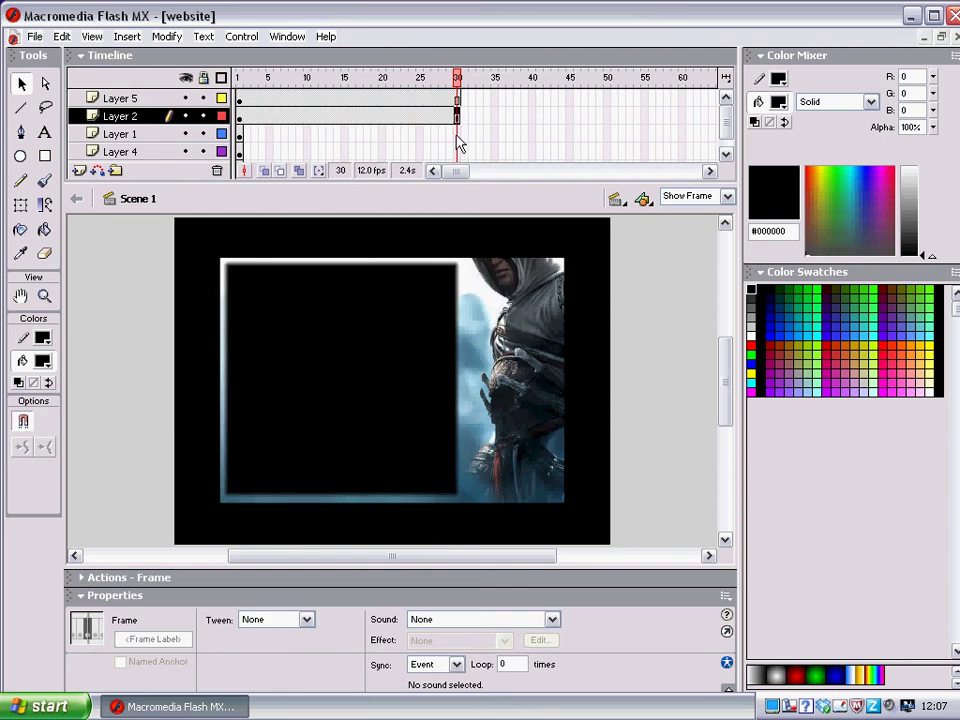
{"action": "left_click", "coordinate": [458, 137]}
{"action": "key", "text": "F6"}
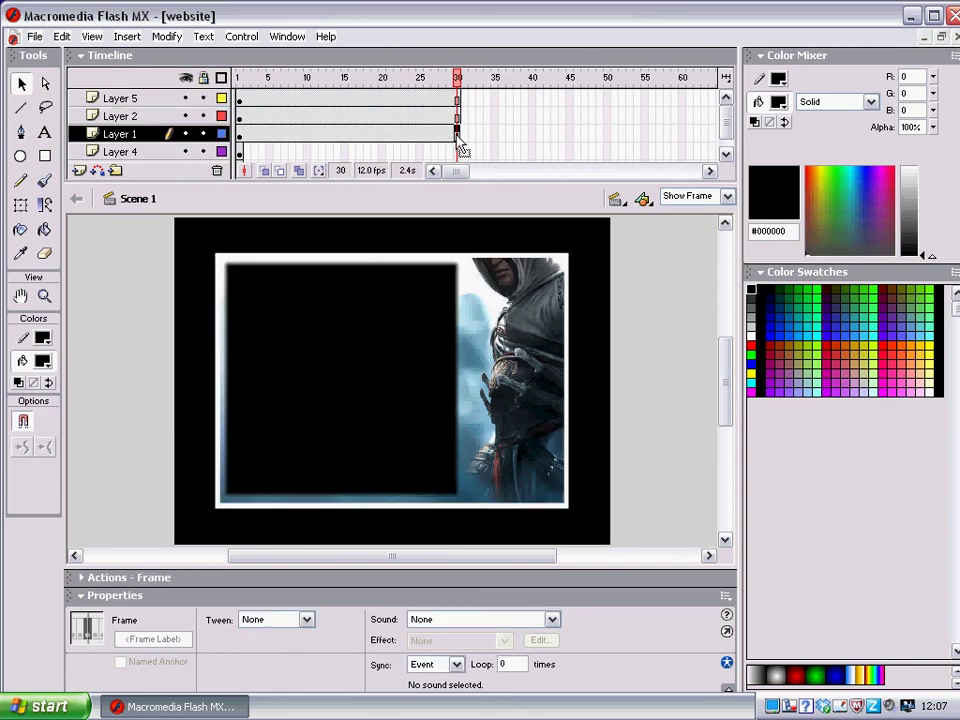
Step: Extend Layer 4 and Layer 3 to frame 30 so the navigation bar lasts as long as the other layers
{"action": "left_click", "coordinate": [726, 153]}
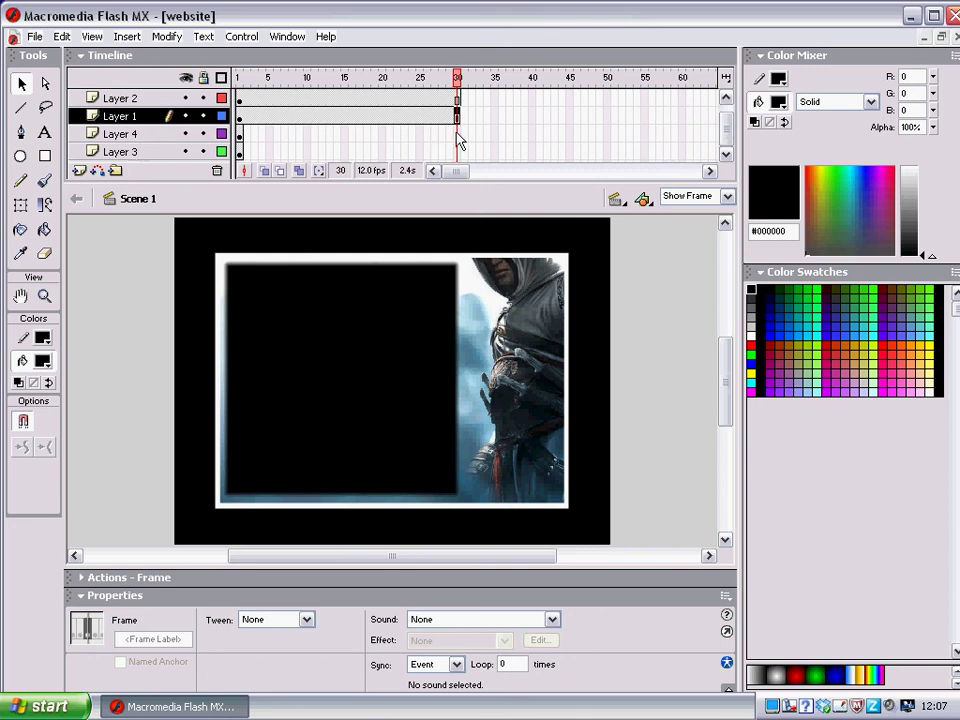
{"action": "left_click", "coordinate": [459, 137]}
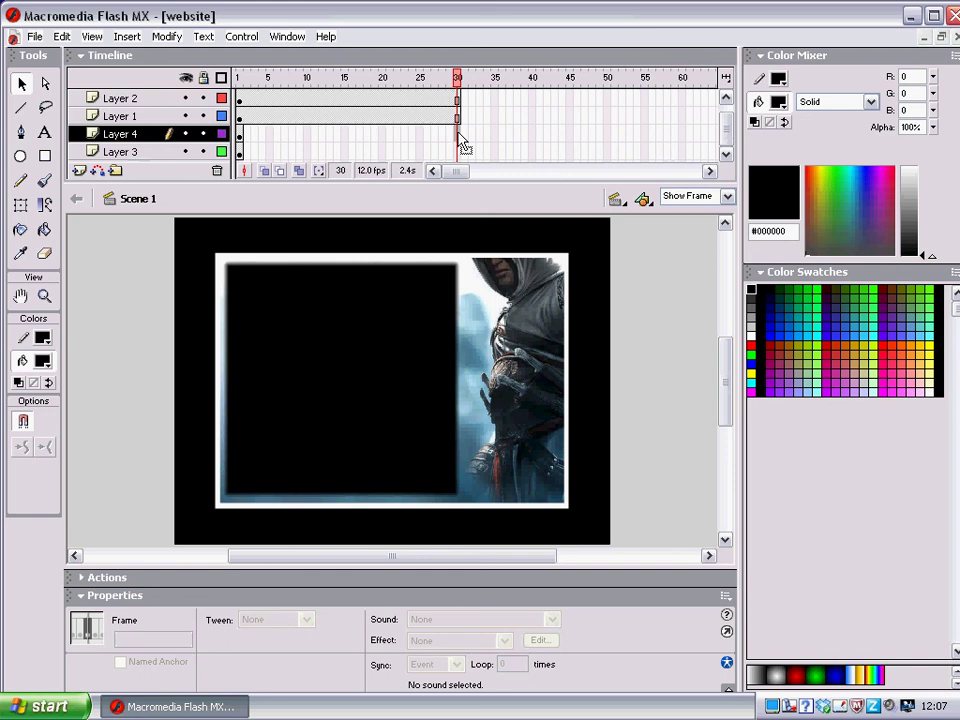
{"action": "left_click", "coordinate": [773, 707]}
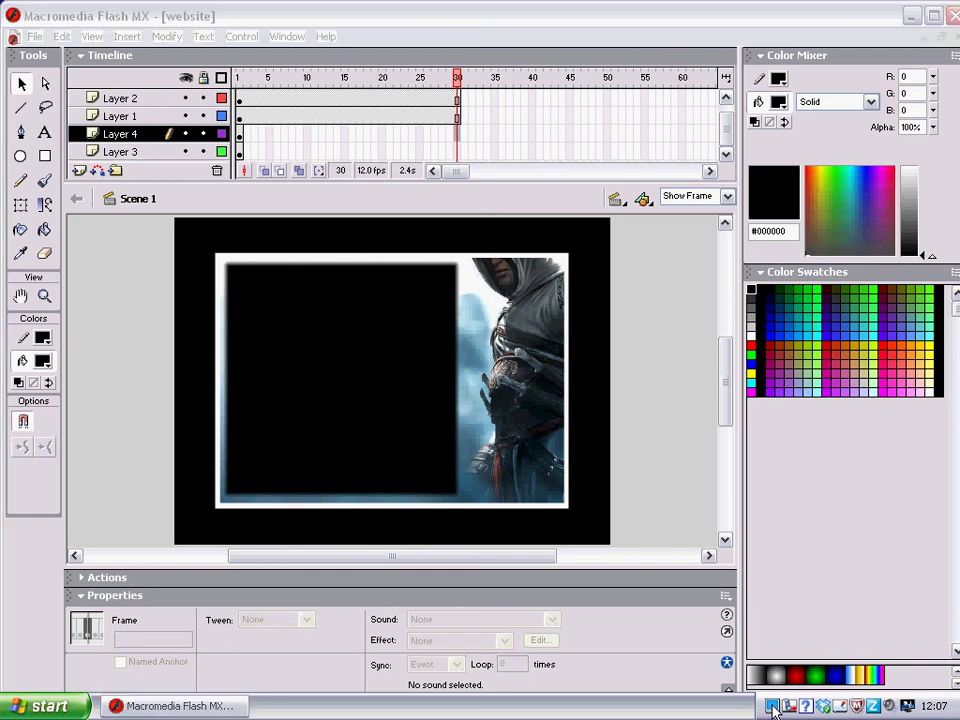
{"action": "left_click", "coordinate": [458, 139]}
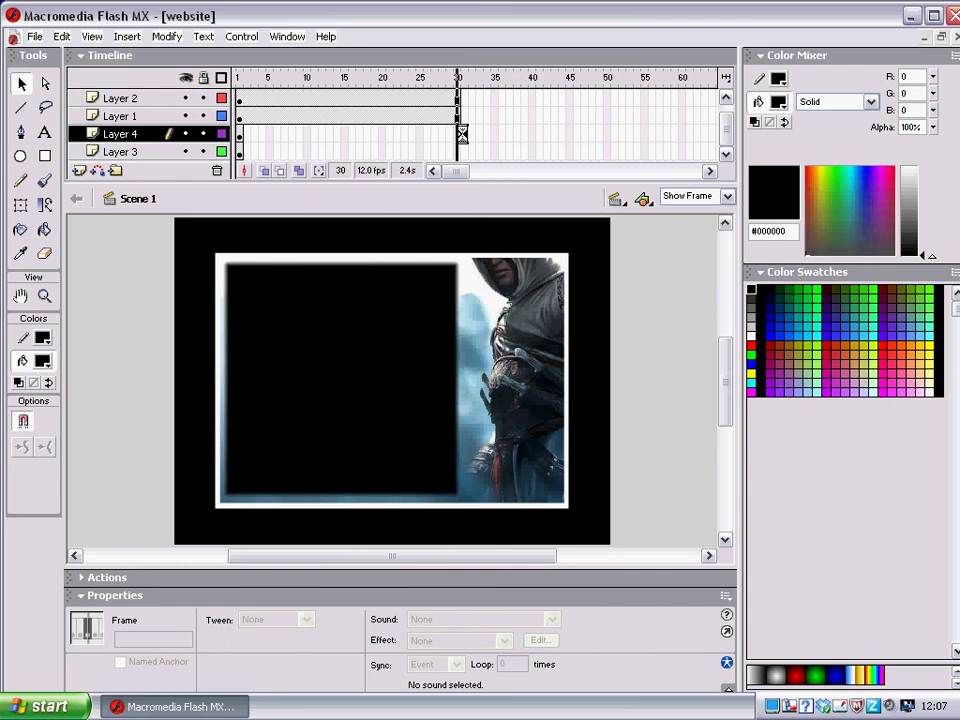
{"action": "key", "text": "F5"}
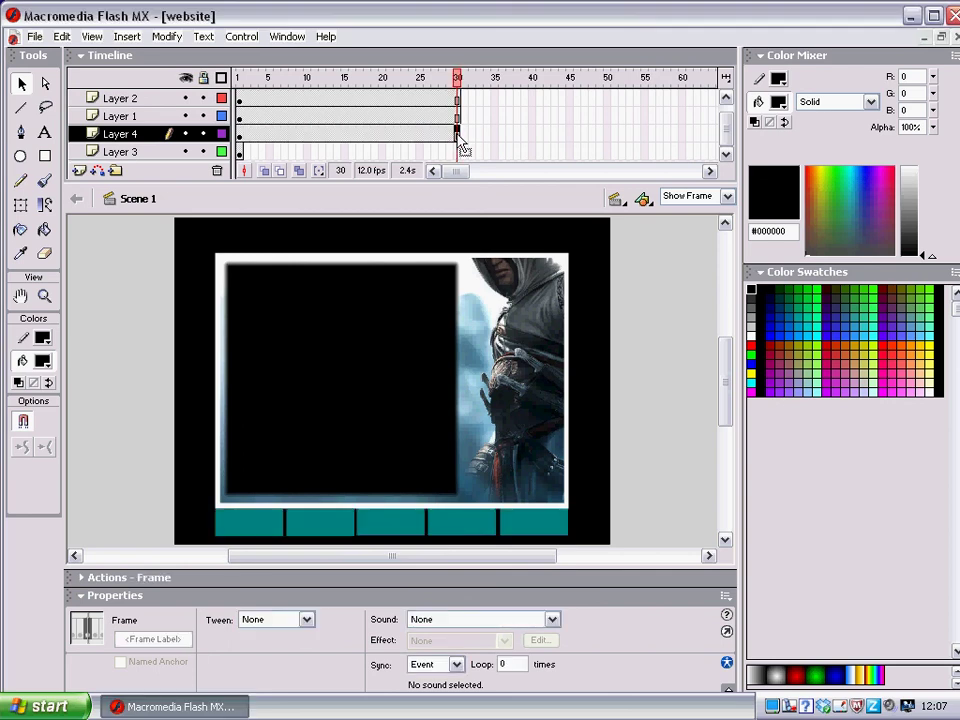
{"action": "left_click", "coordinate": [458, 151]}
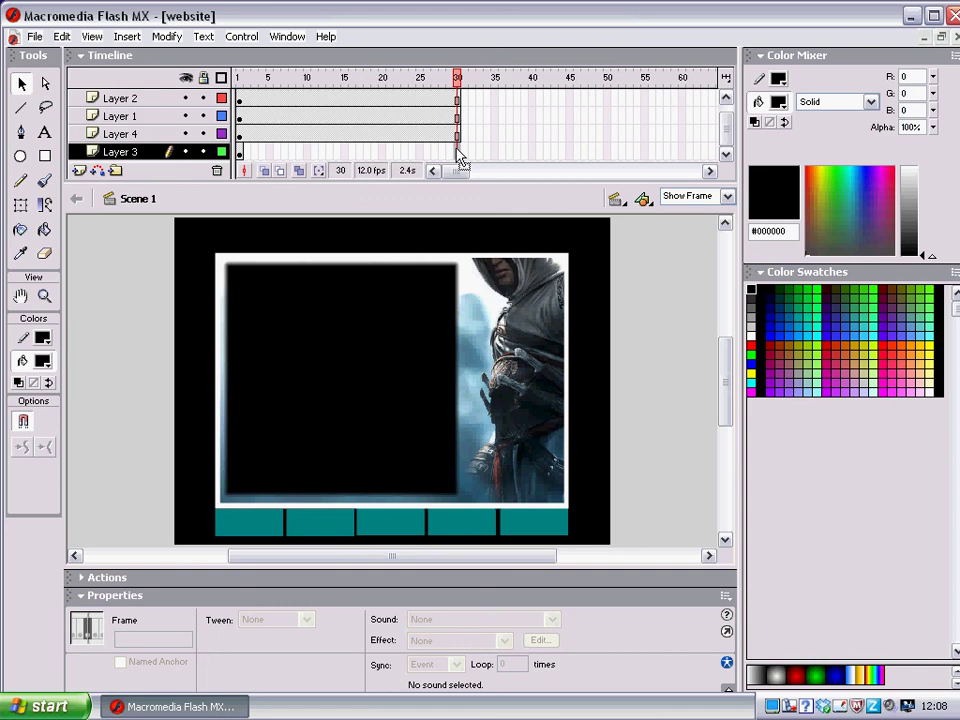
{"action": "key", "text": "F5"}
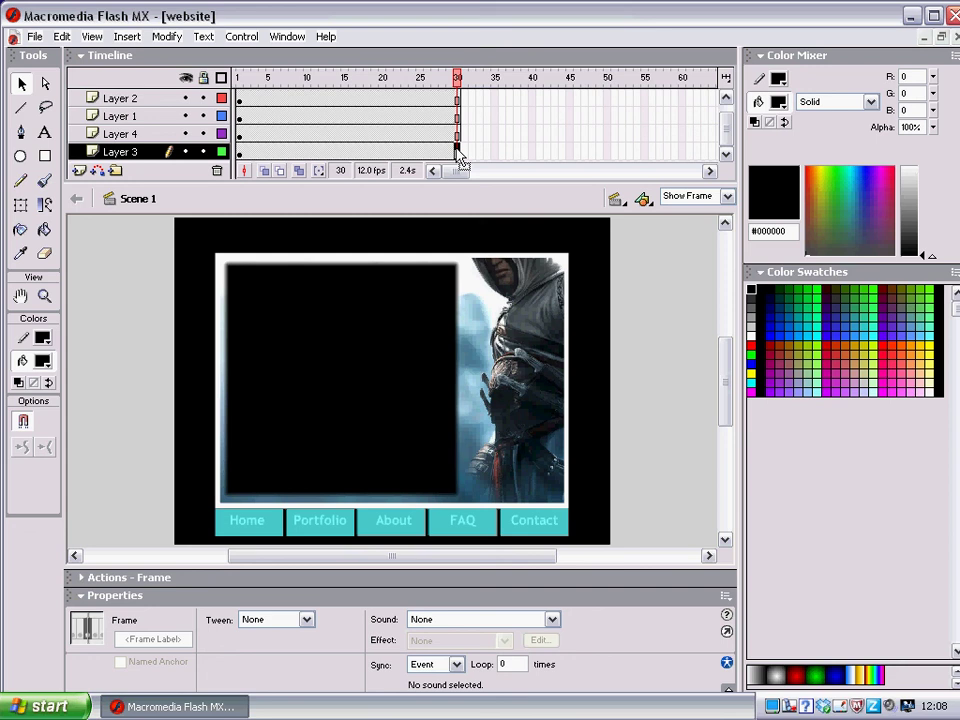
Step: Insert two new layers above Layer 5 and add a keyframe at frame 5 of the uppermost one
{"action": "left_click", "coordinate": [727, 100]}
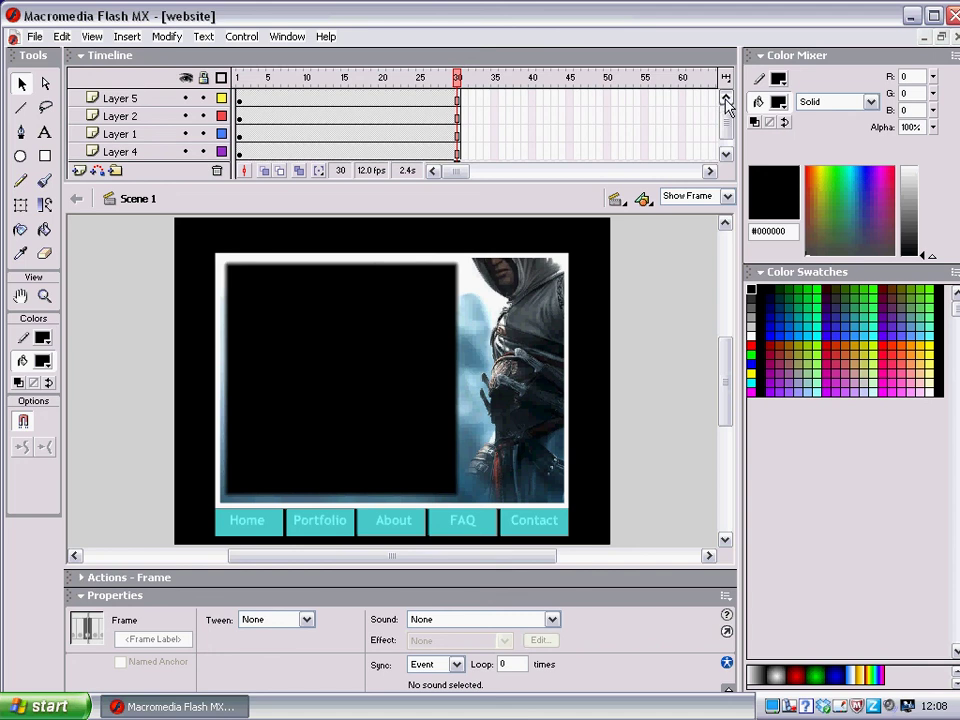
{"action": "right_click", "coordinate": [123, 104]}
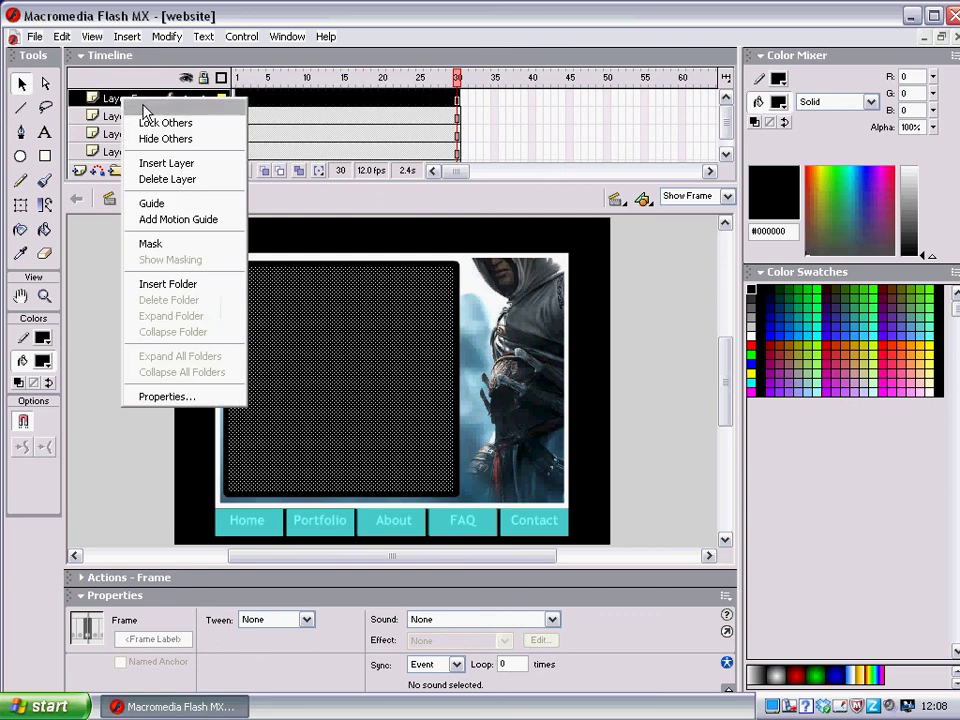
{"action": "left_click", "coordinate": [156, 164]}
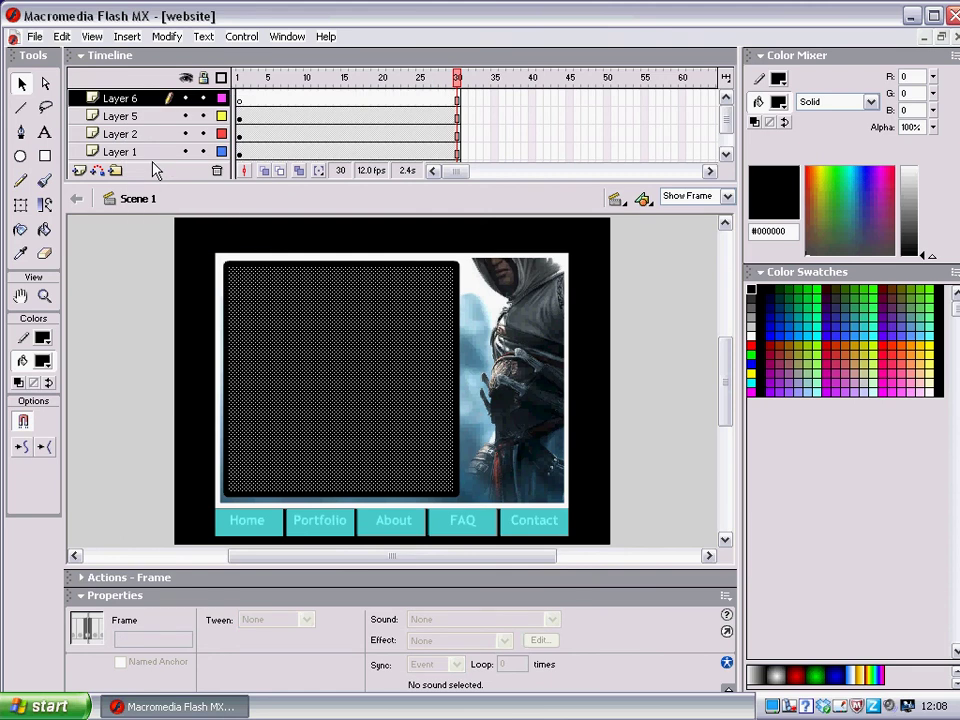
{"action": "right_click", "coordinate": [122, 101]}
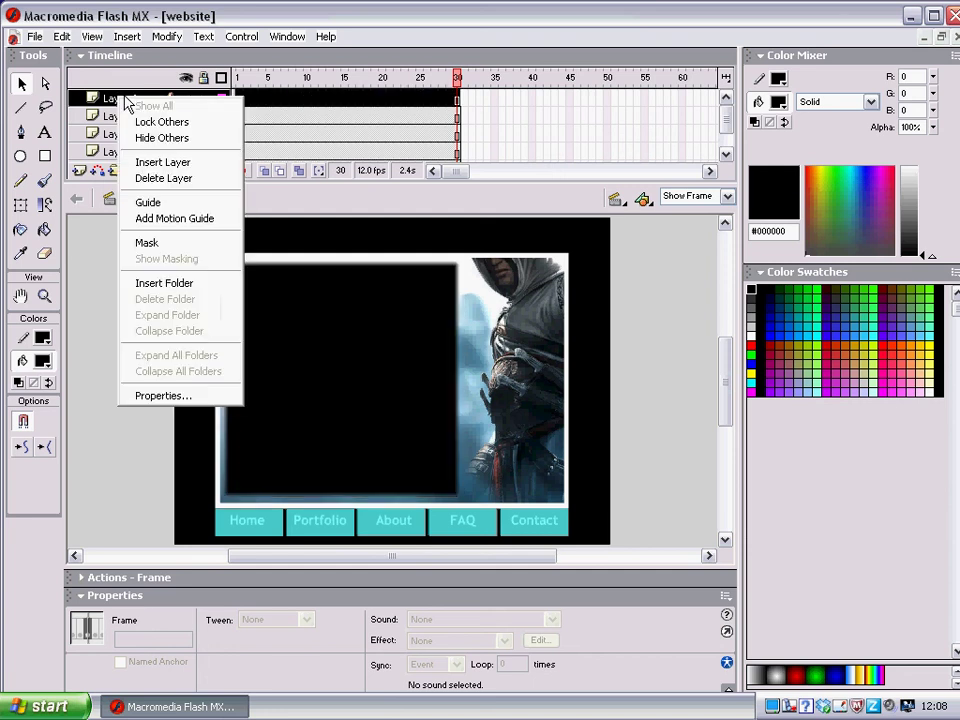
{"action": "left_click", "coordinate": [152, 162]}
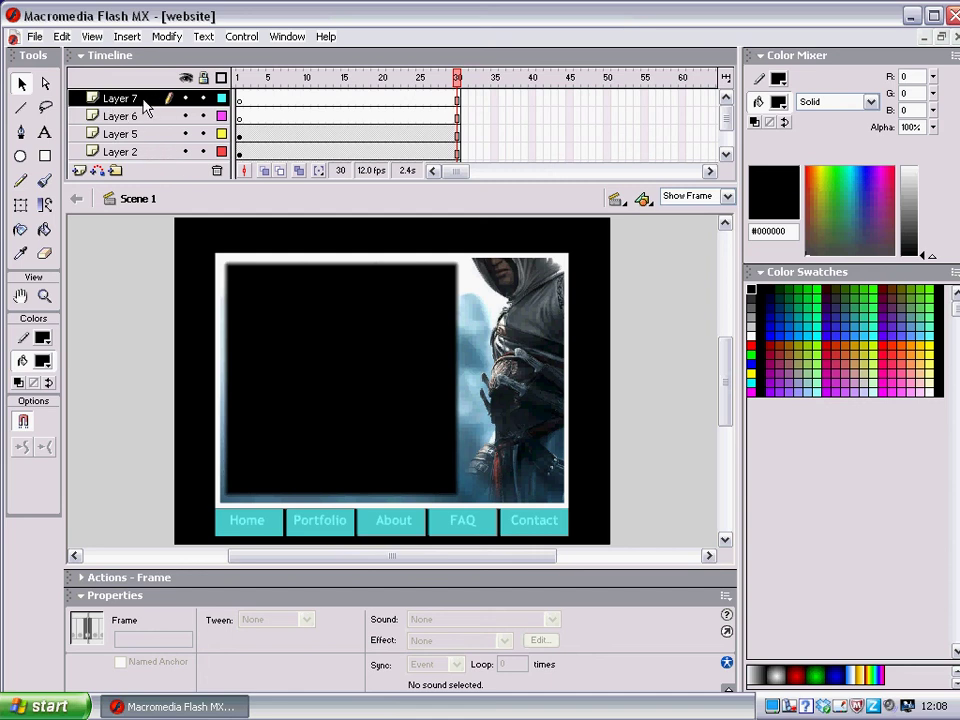
{"action": "left_click", "coordinate": [268, 100]}
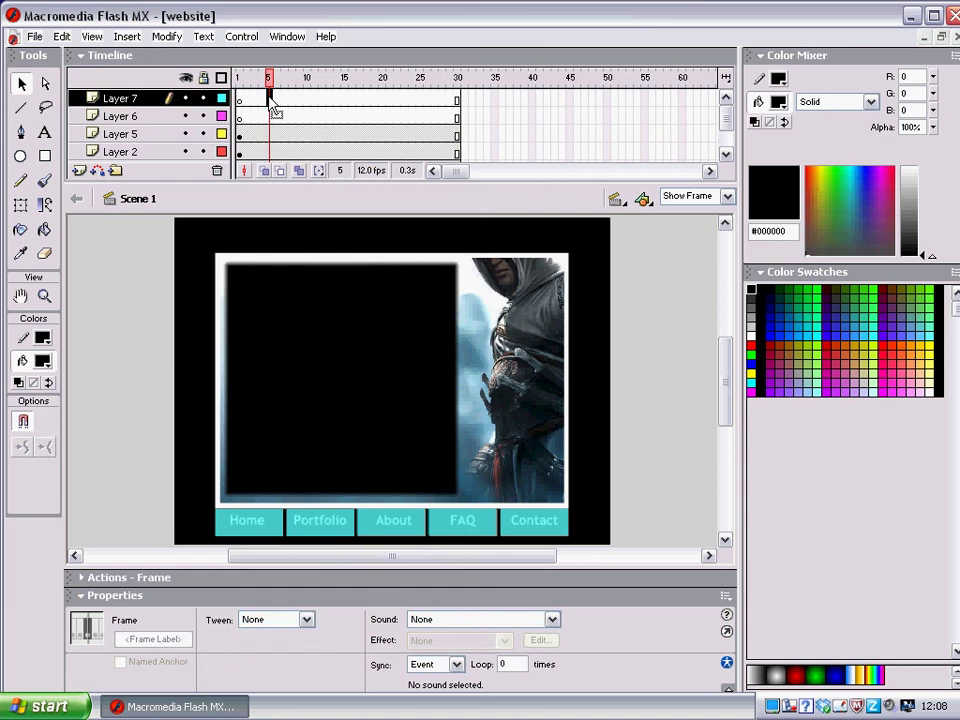
{"action": "key", "text": "F6"}
{"action": "left_click", "coordinate": [306, 100]}
{"action": "key", "text": "F5"}
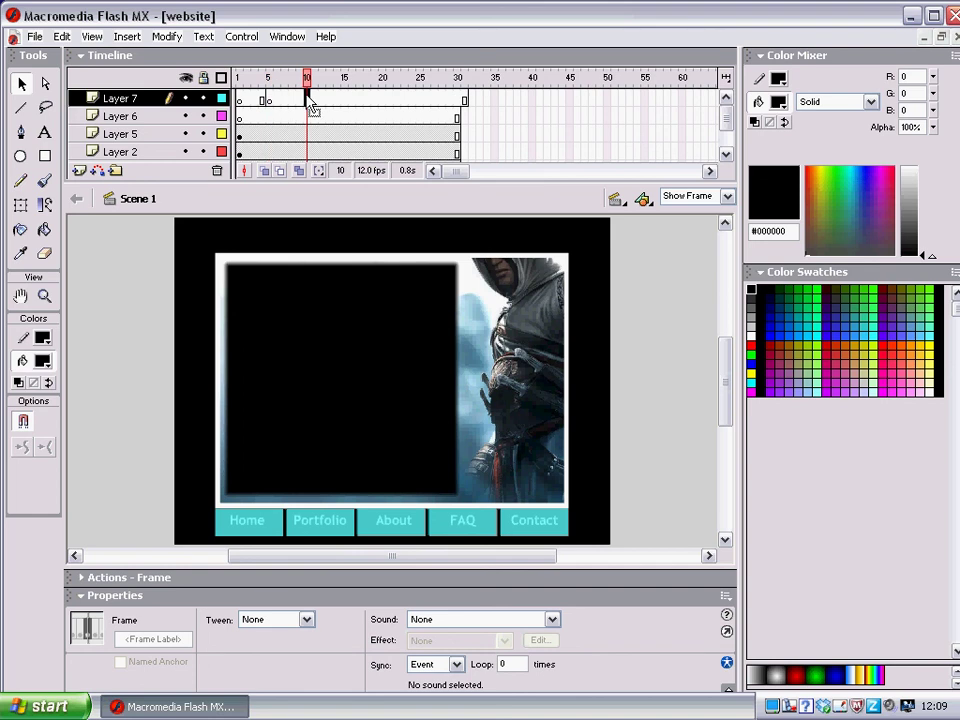
{"action": "key", "text": "ctrl+shift+a"}
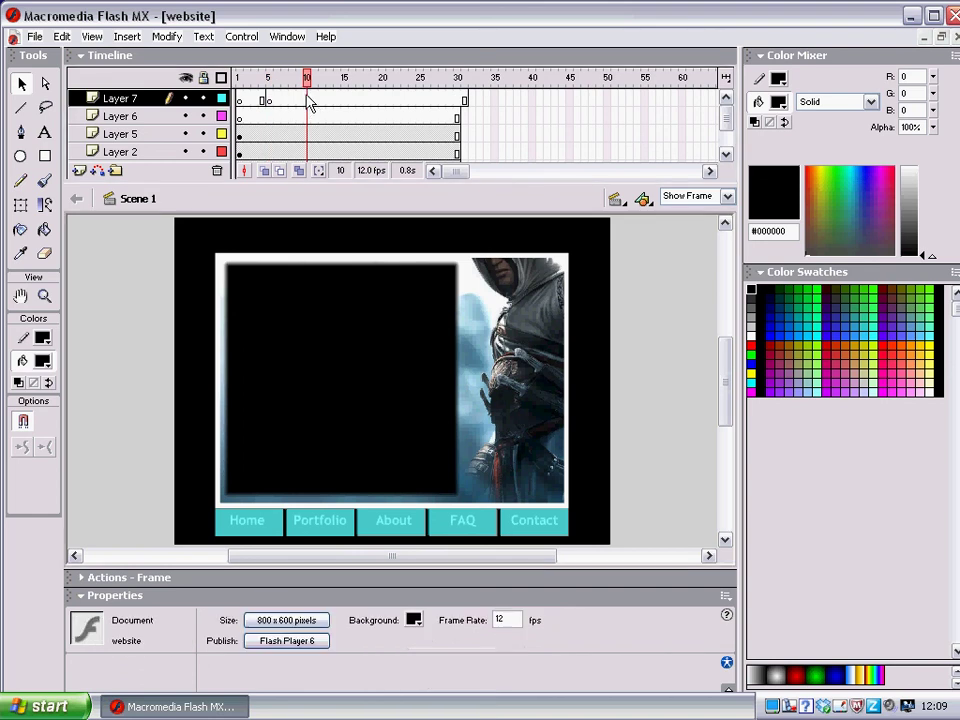
{"action": "key", "text": "ctrl+z"}
Step: Insert keyframes at frames 10, 15 and 20 of Layer 7
{"action": "left_click", "coordinate": [308, 102]}
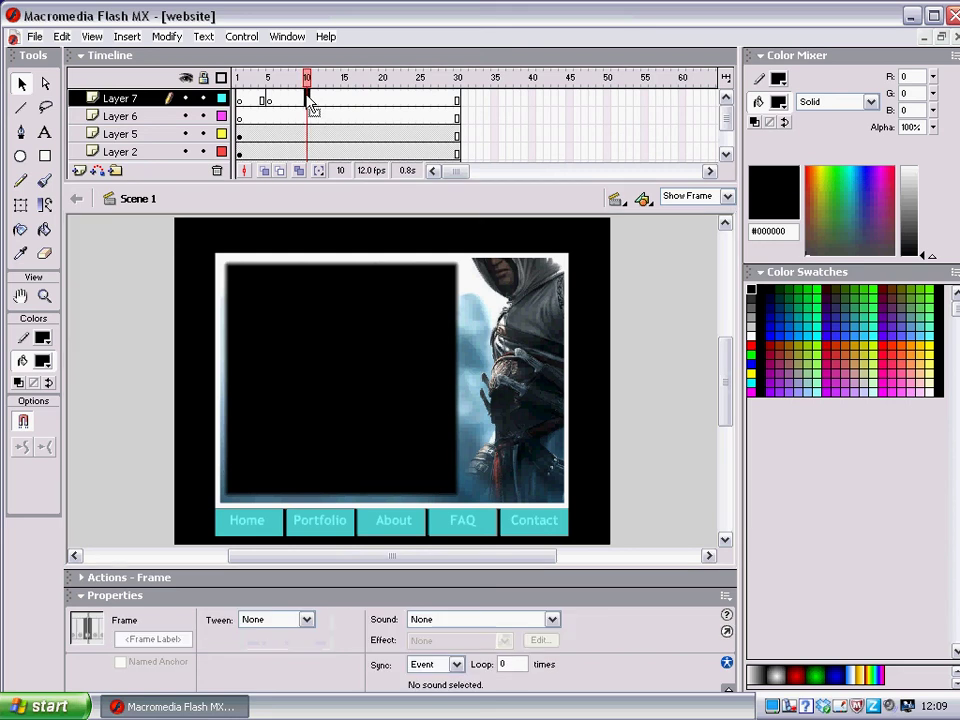
{"action": "key", "text": "F6"}
{"action": "left_click", "coordinate": [345, 101]}
{"action": "key", "text": "F6"}
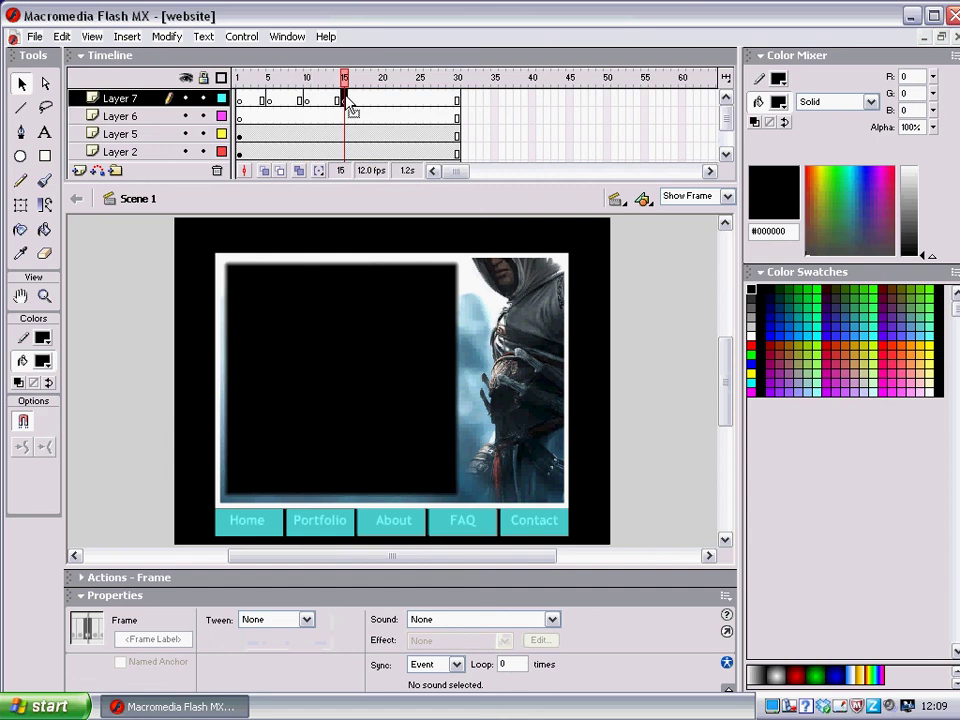
{"action": "left_click", "coordinate": [382, 101]}
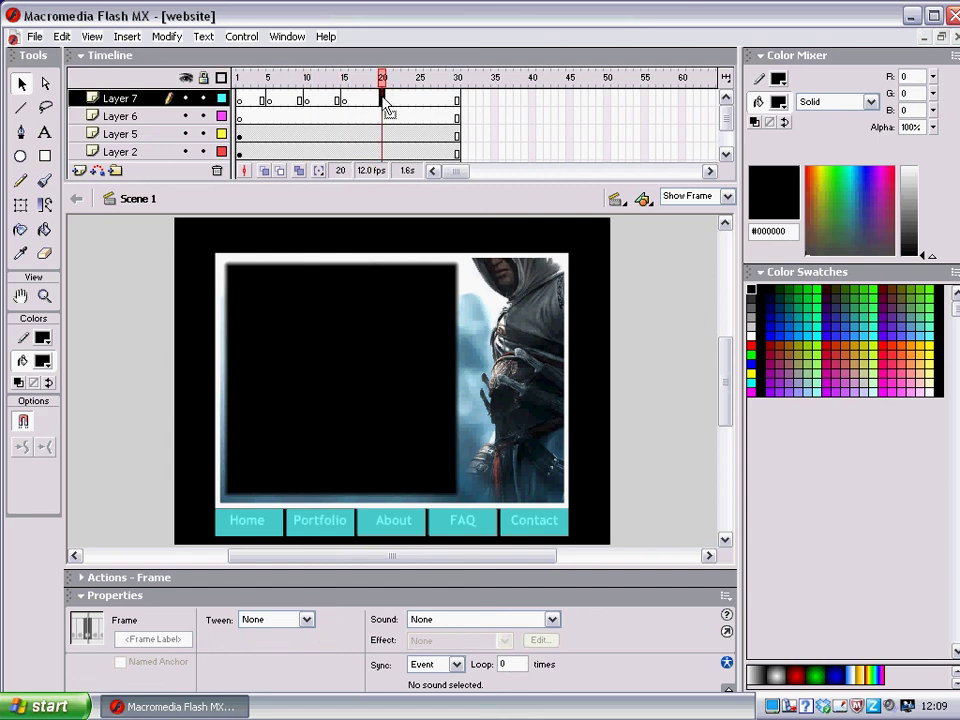
{"action": "key", "text": "F6"}
Step: Open the script editor for the keyframe at frame 20 of Layer 7
{"action": "left_click", "coordinate": [382, 100]}
{"action": "key", "text": "F9"}
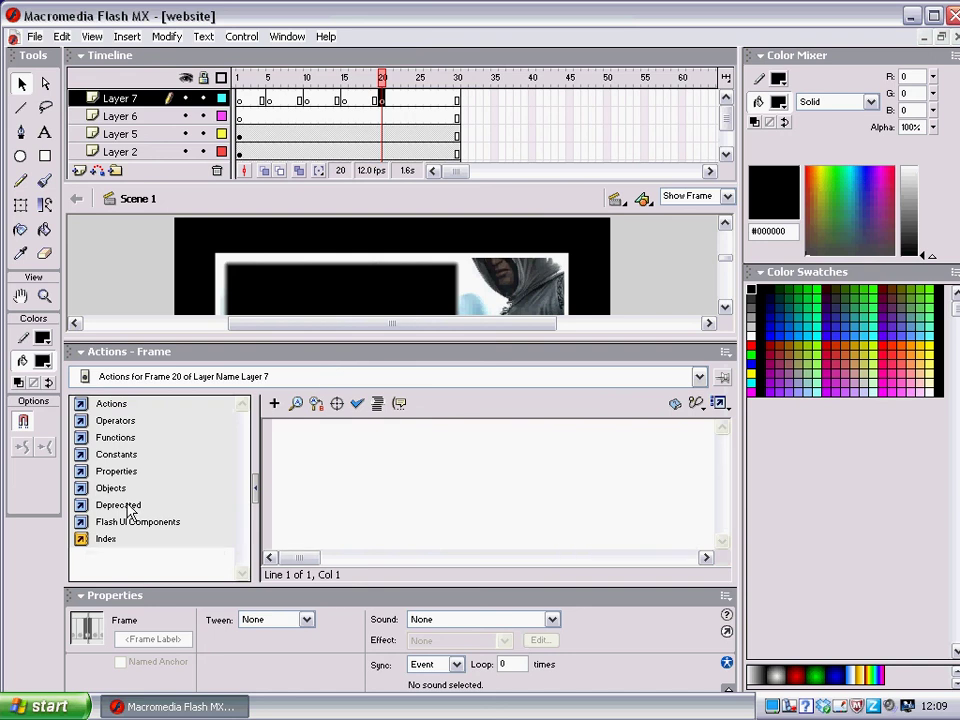
Step: Switch the script editor to Normal Mode and back to Expert Mode
{"action": "left_click", "coordinate": [719, 404]}
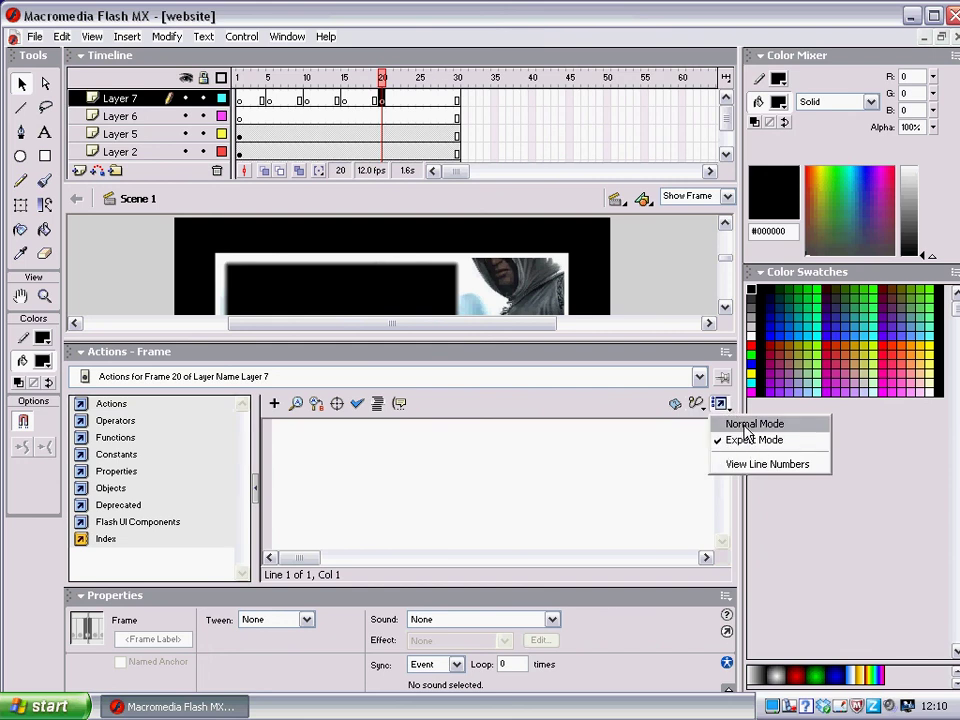
{"action": "left_click", "coordinate": [748, 424]}
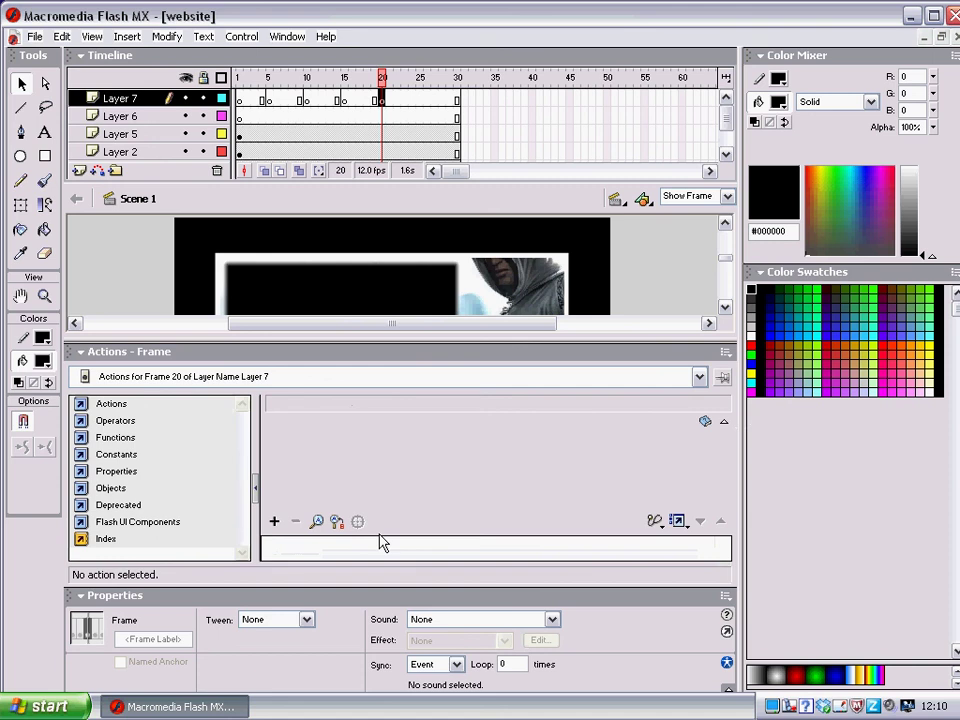
{"action": "left_click", "coordinate": [722, 427]}
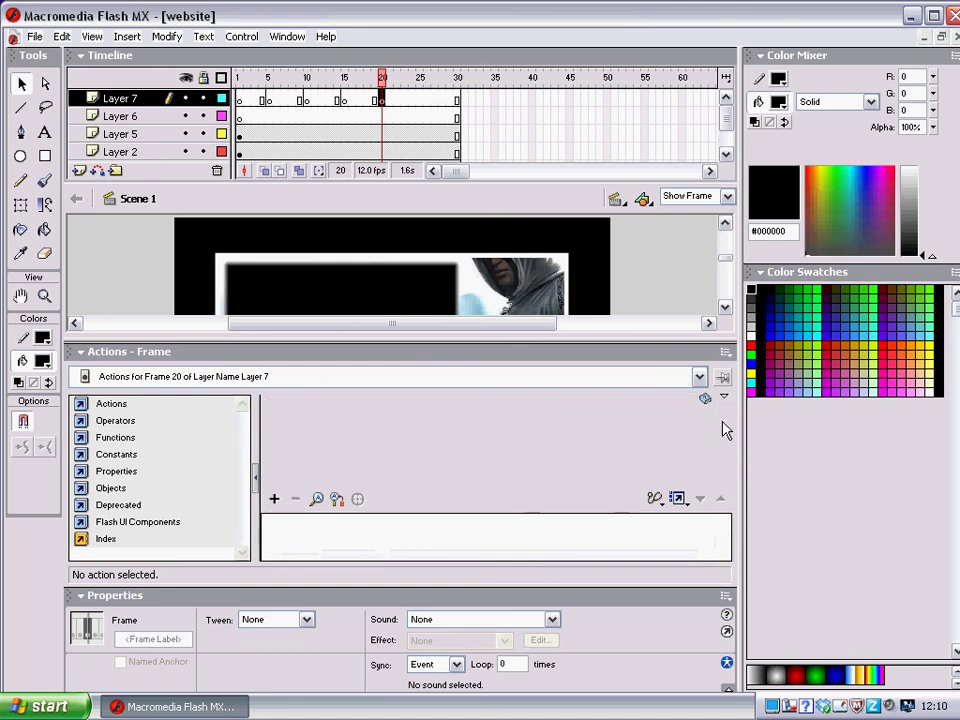
{"action": "left_click", "coordinate": [687, 505]}
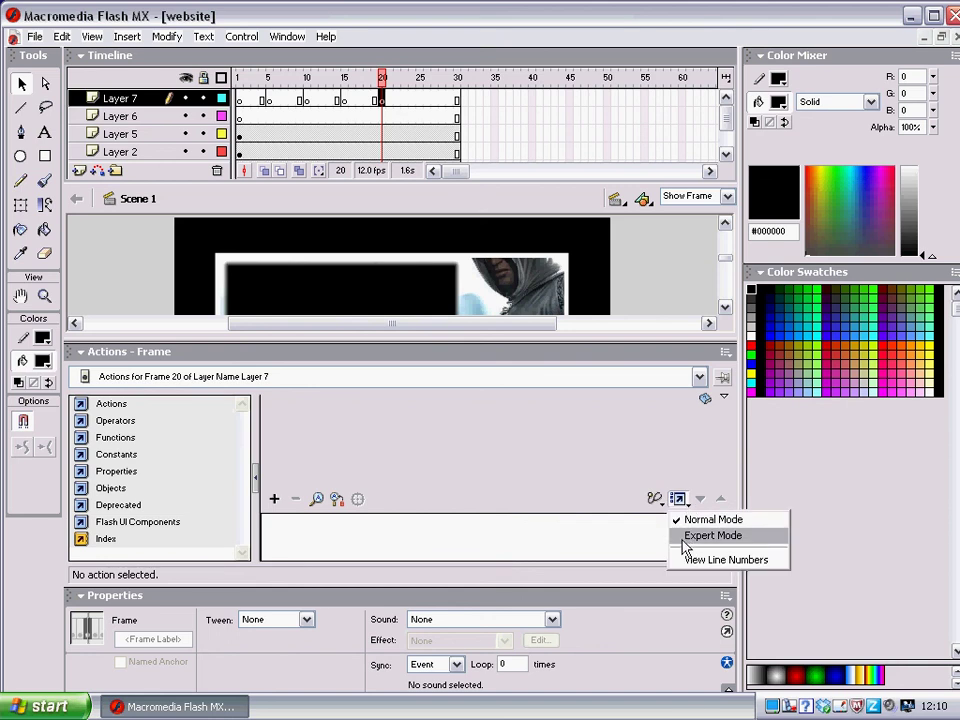
{"action": "left_click", "coordinate": [701, 536]}
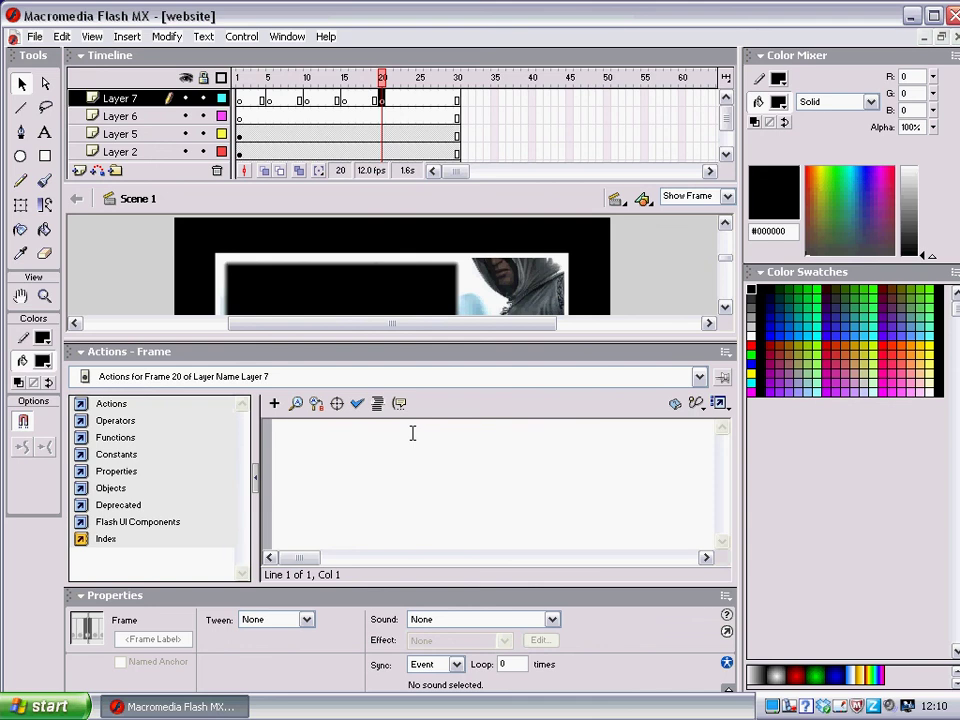
Step: Save the document and add the script stop(); to frame 20 of Layer 7
{"action": "left_click", "coordinate": [35, 37]}
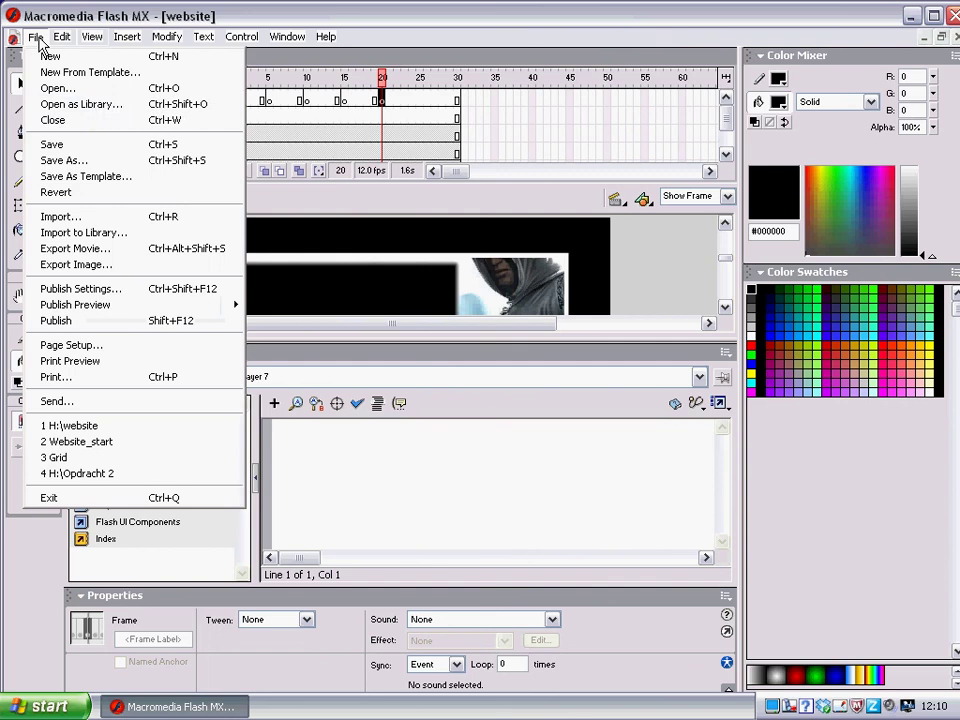
{"action": "left_click", "coordinate": [50, 145]}
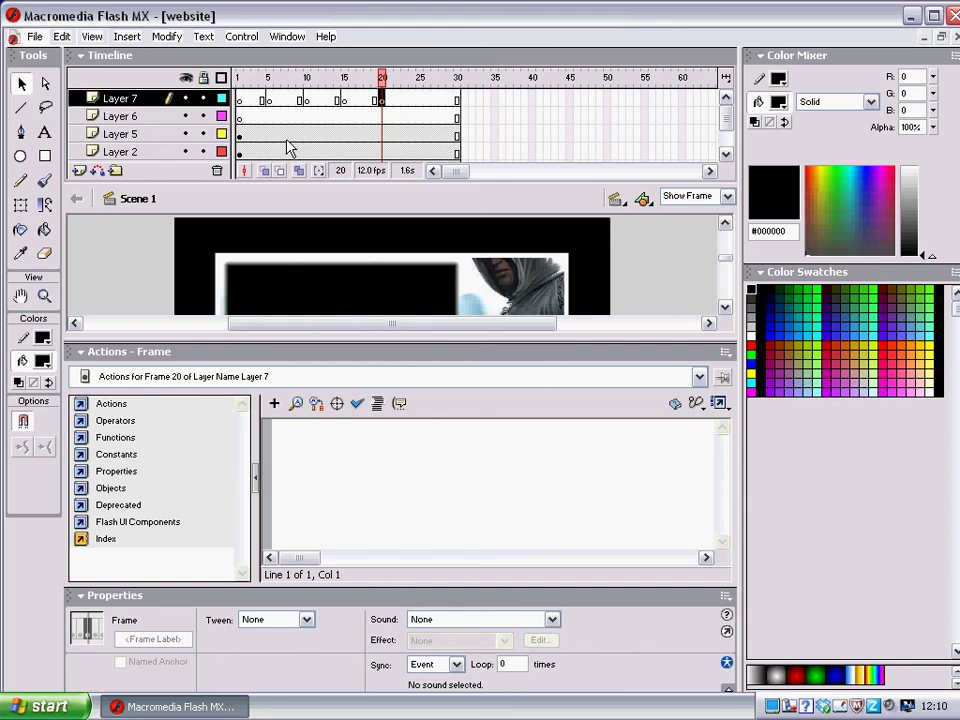
{"action": "left_click", "coordinate": [388, 460]}
{"action": "type", "text": "stop("}
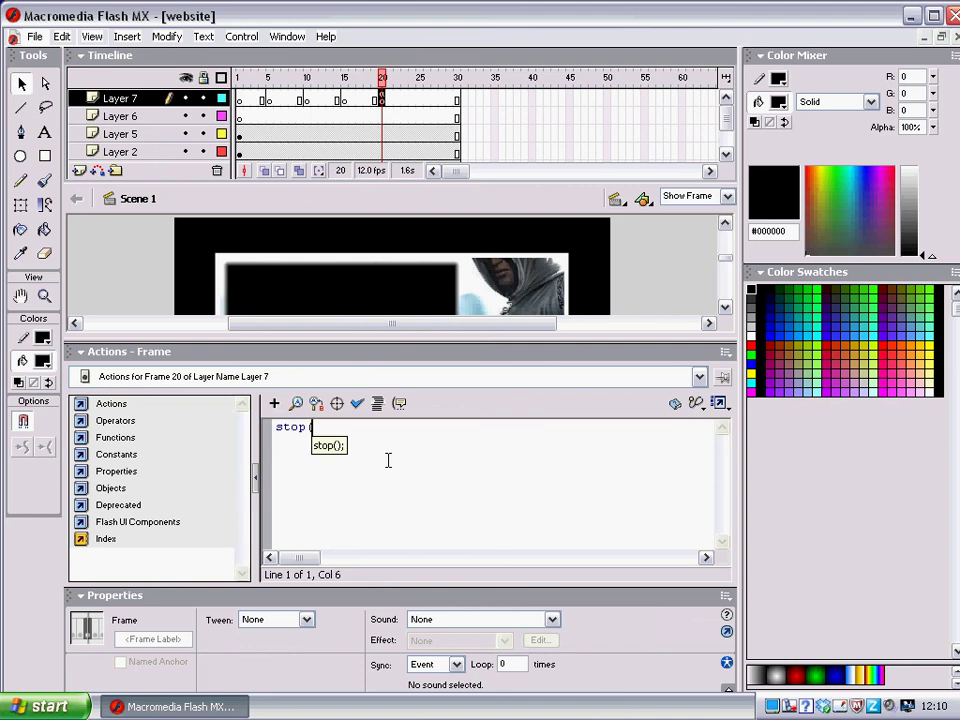
{"action": "type", "text": ");"}
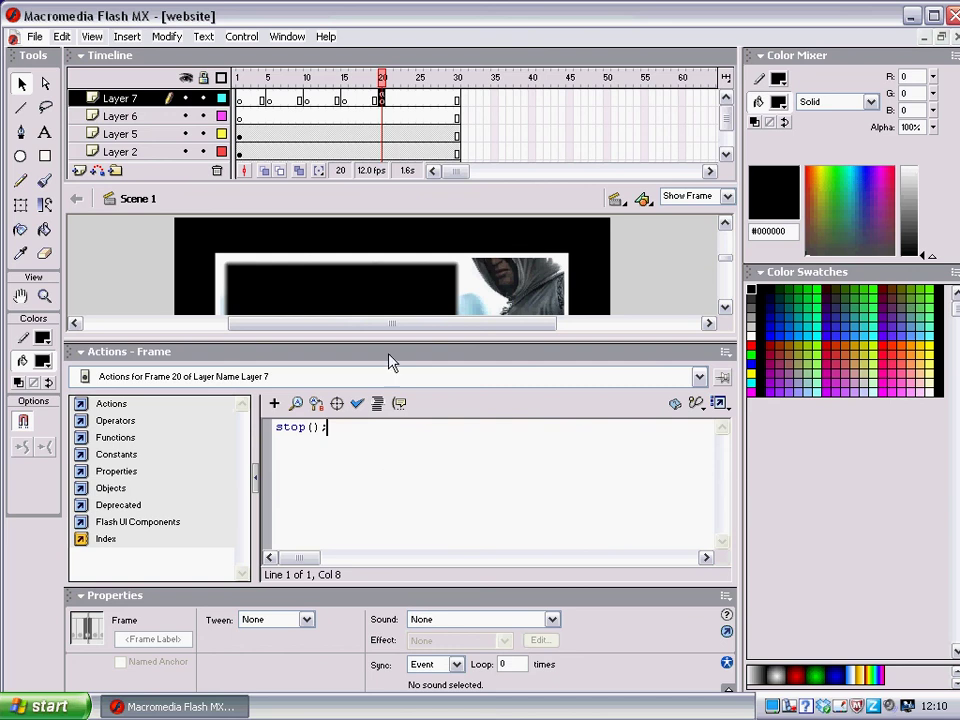
Step: Add the script stop(); to the keyframes at frames 15 and 10 of Layer 7
{"action": "left_click", "coordinate": [345, 102]}
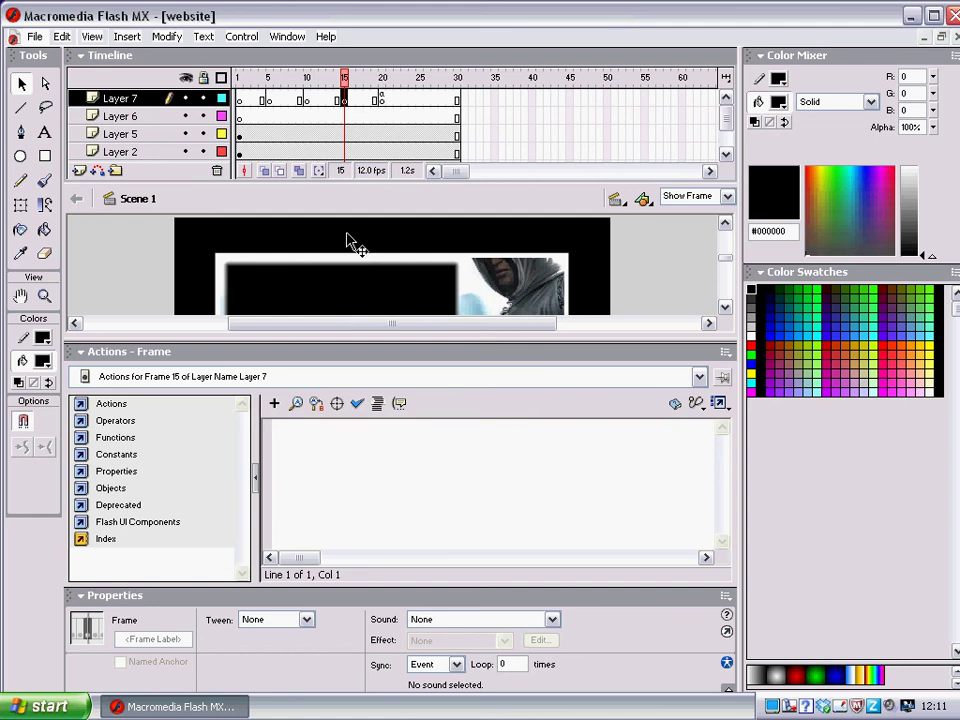
{"action": "left_click", "coordinate": [335, 443]}
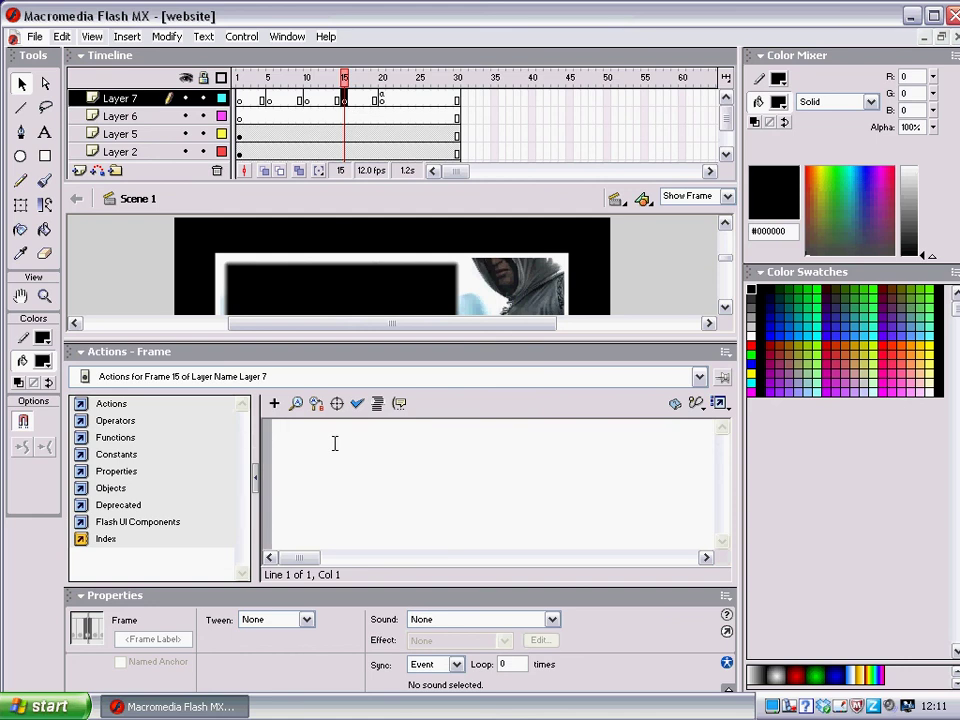
{"action": "type", "text": "stop();"}
{"action": "left_click", "coordinate": [306, 99]}
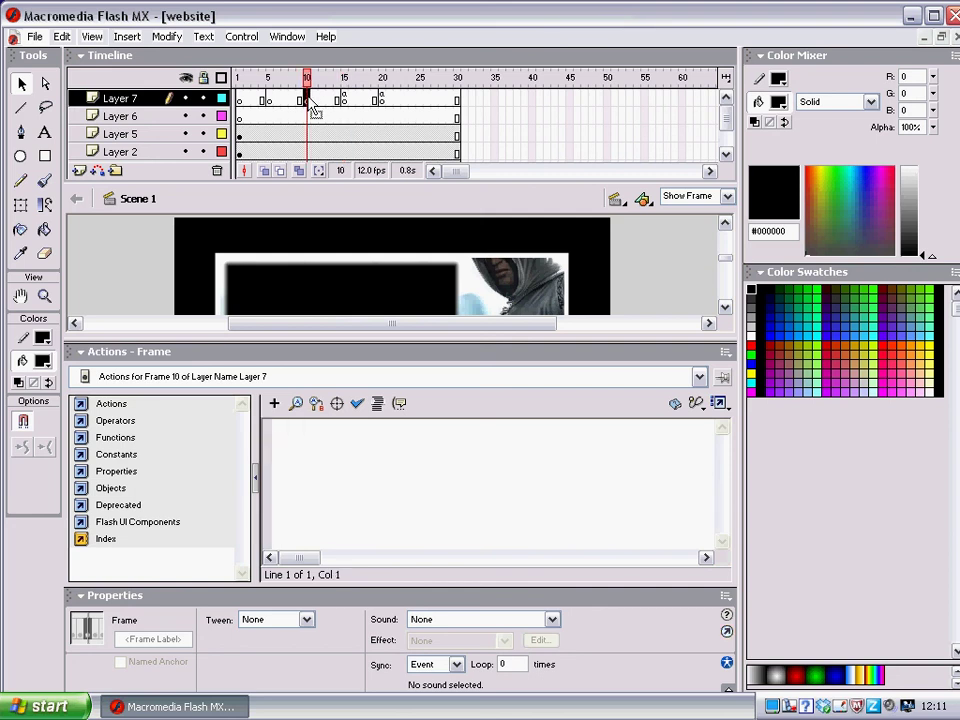
{"action": "left_click", "coordinate": [317, 465]}
{"action": "type", "text": "stop();"}
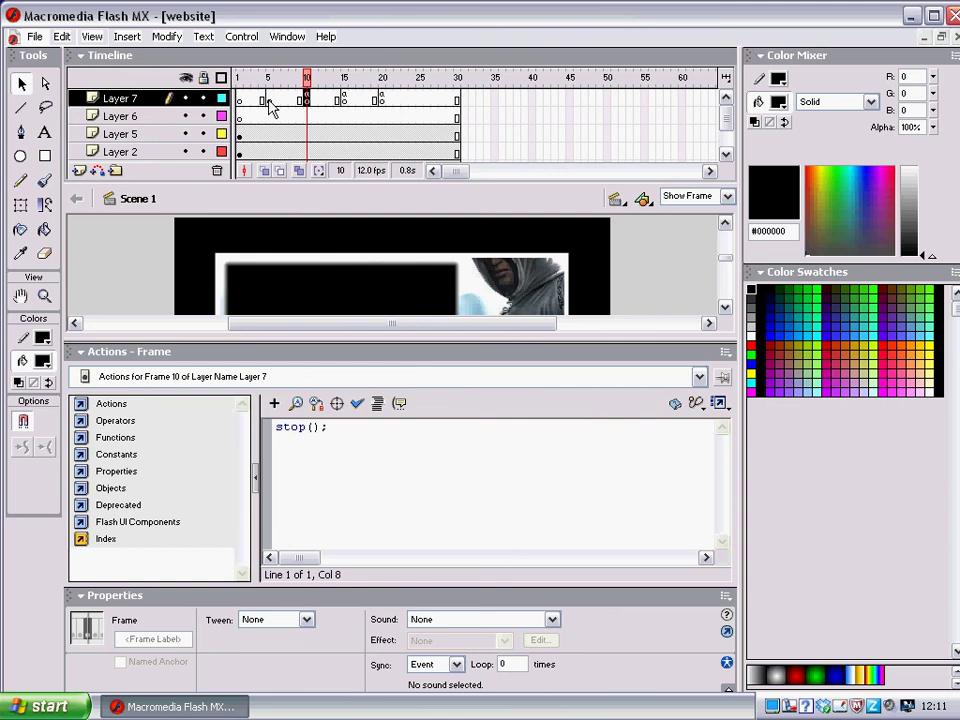
Step: Add the script stop(); to the keyframes at frames 5 and 1 of Layer 7
{"action": "left_click", "coordinate": [268, 101]}
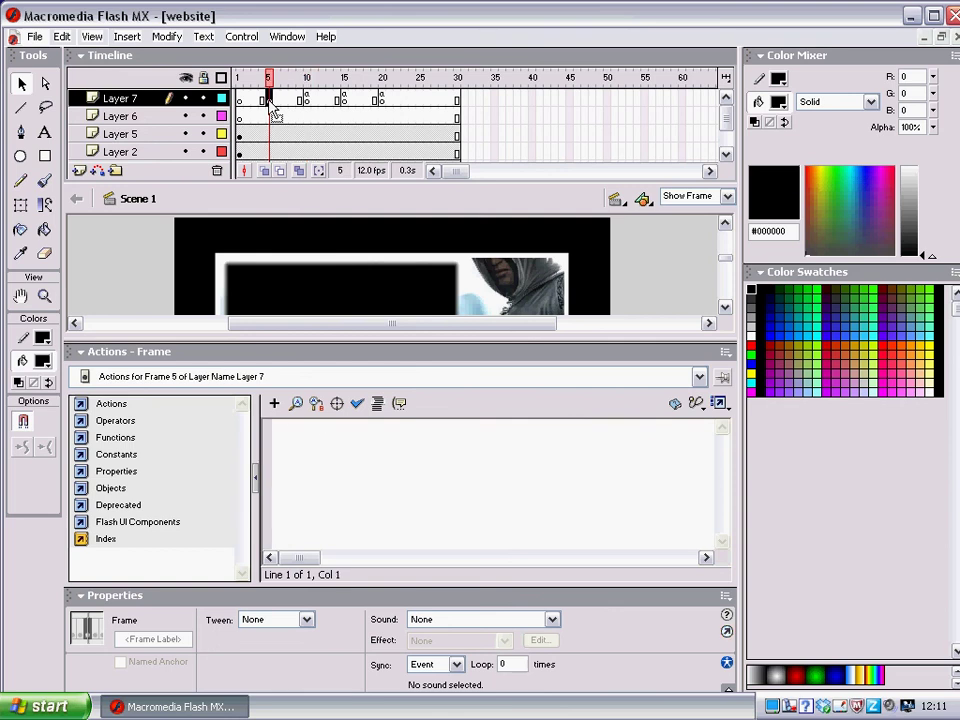
{"action": "left_click", "coordinate": [322, 455]}
{"action": "type", "text": "stop"}
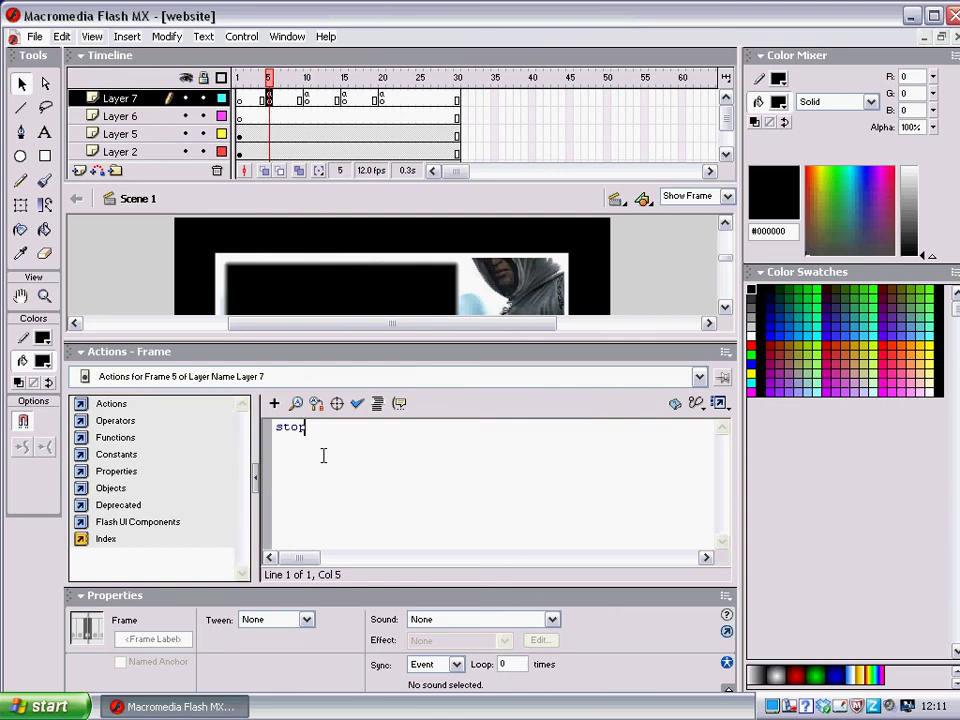
{"action": "type", "text": "();"}
{"action": "left_click", "coordinate": [240, 99]}
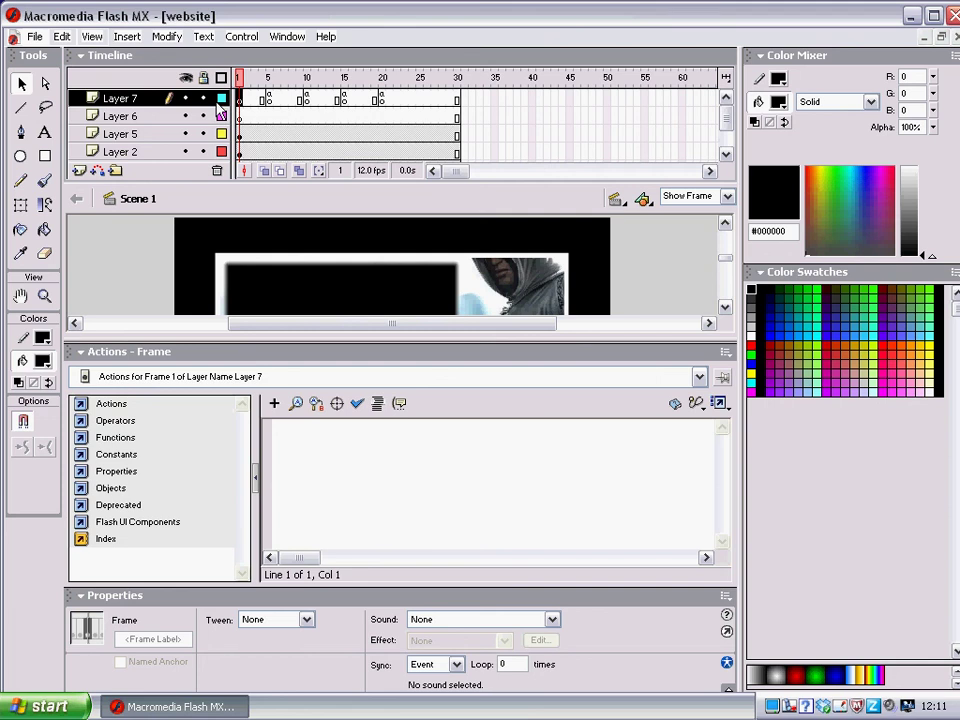
{"action": "left_click", "coordinate": [298, 467]}
{"action": "type", "text": "stop"}
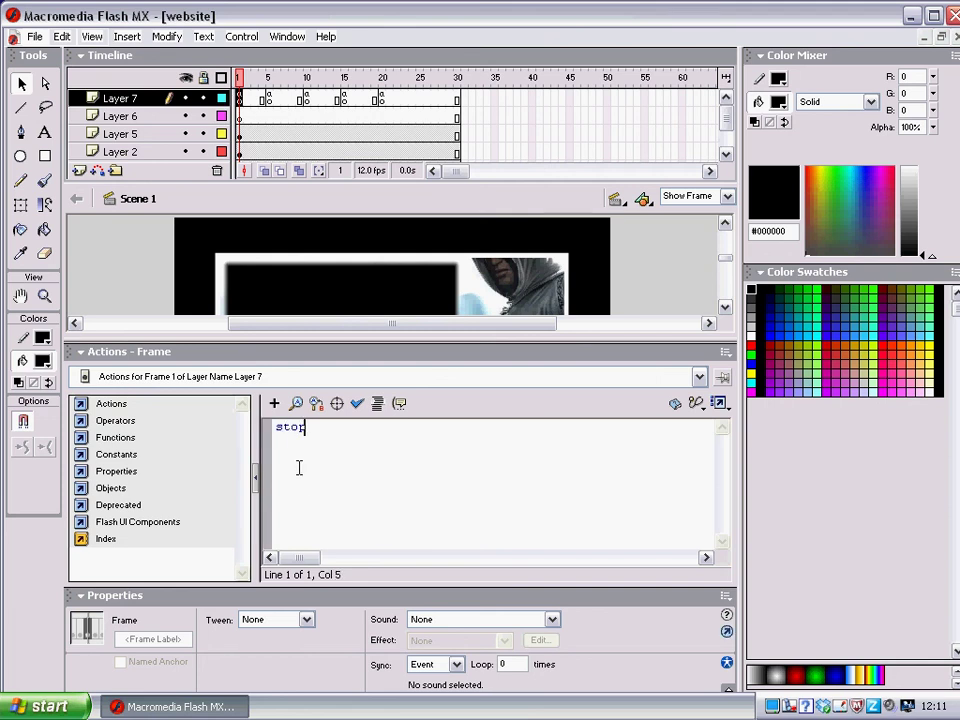
{"action": "type", "text": "();"}
Step: Give frame 1 of Layer 6 the frame label home
{"action": "left_click", "coordinate": [241, 117]}
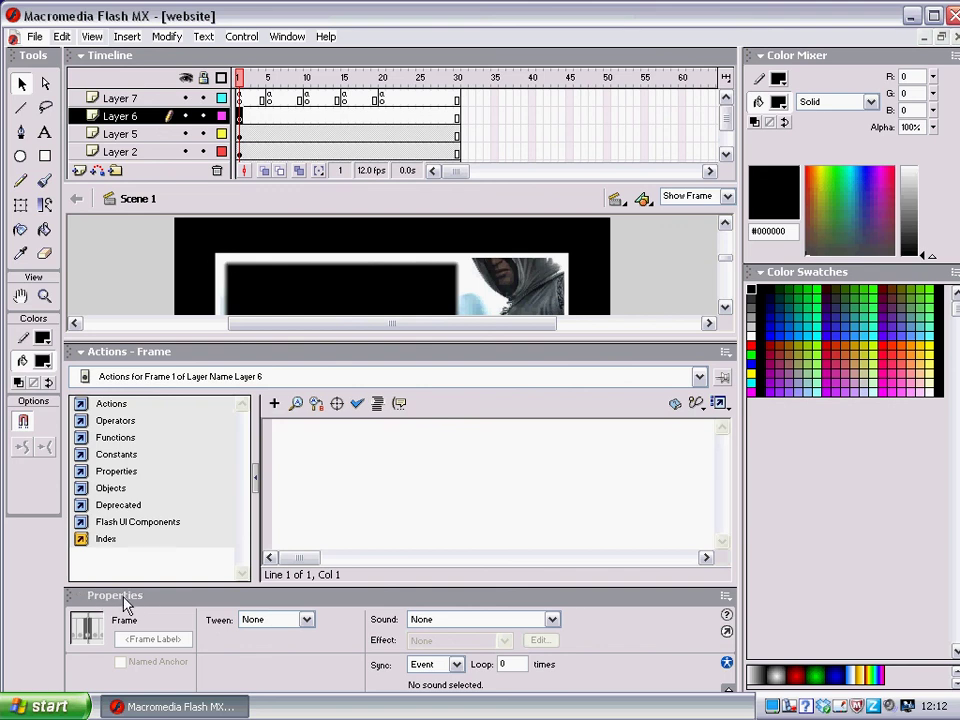
{"action": "left_click", "coordinate": [149, 642]}
{"action": "type", "text": "home"}
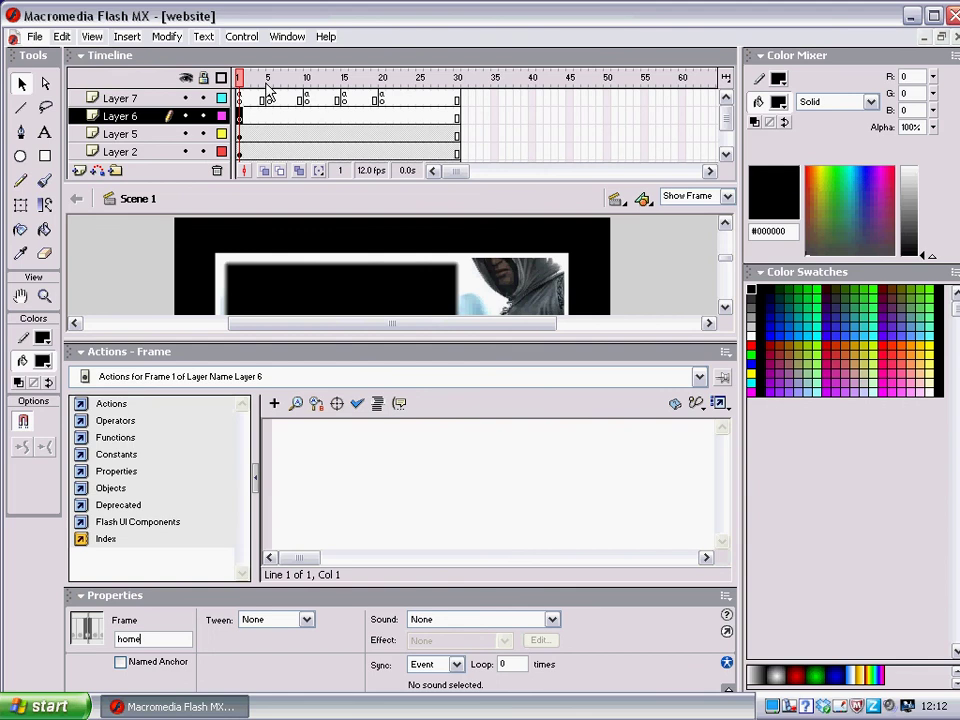
{"action": "left_click", "coordinate": [270, 118]}
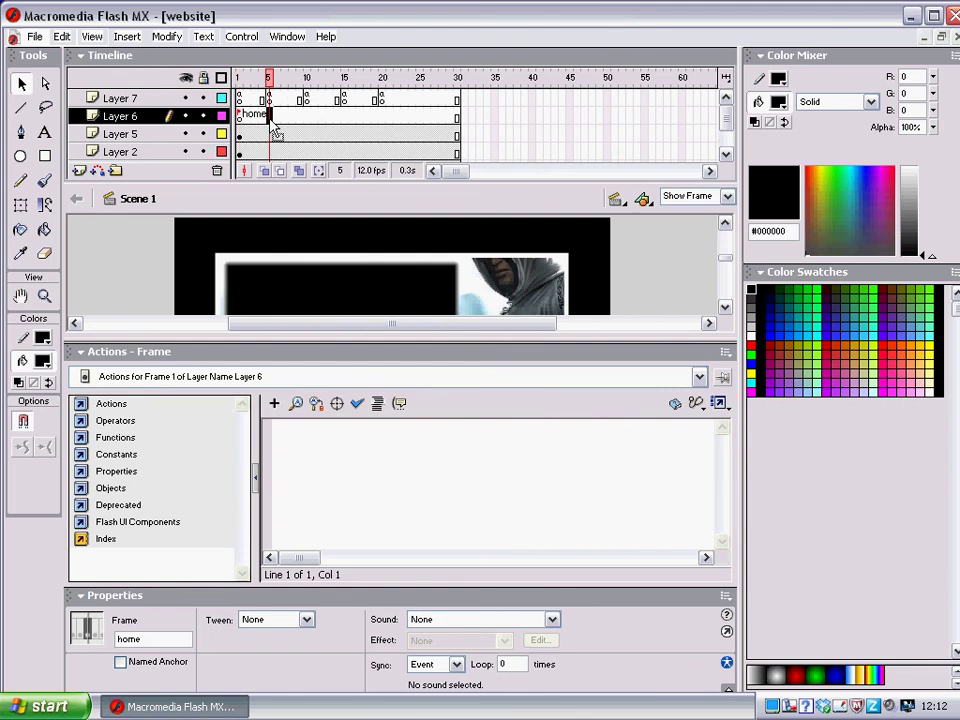
{"action": "left_click", "coordinate": [147, 639]}
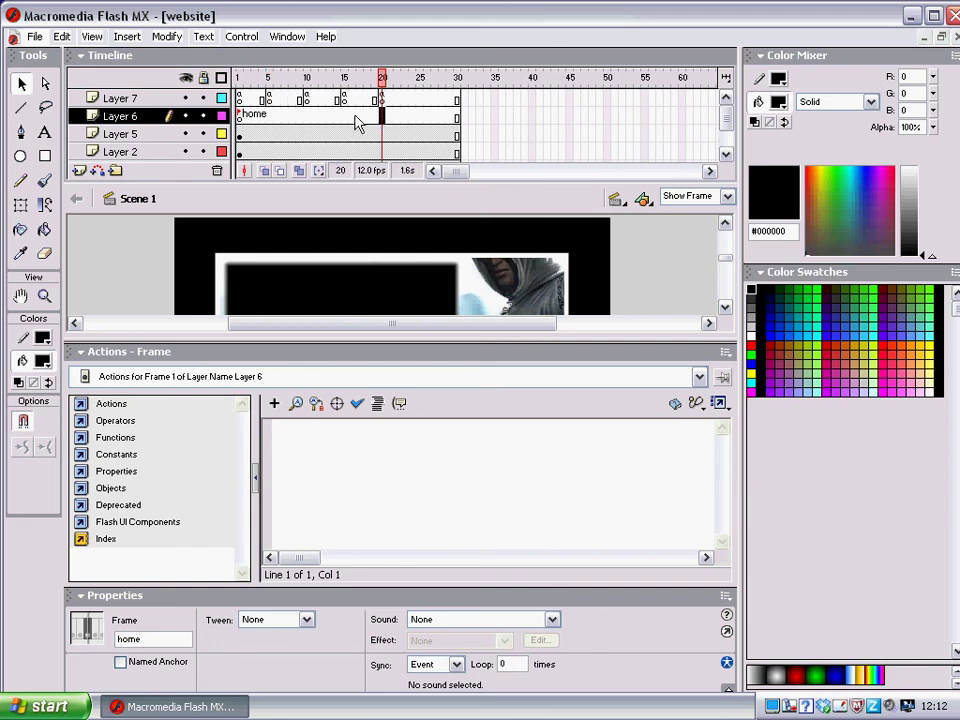
{"action": "left_click", "coordinate": [272, 118]}
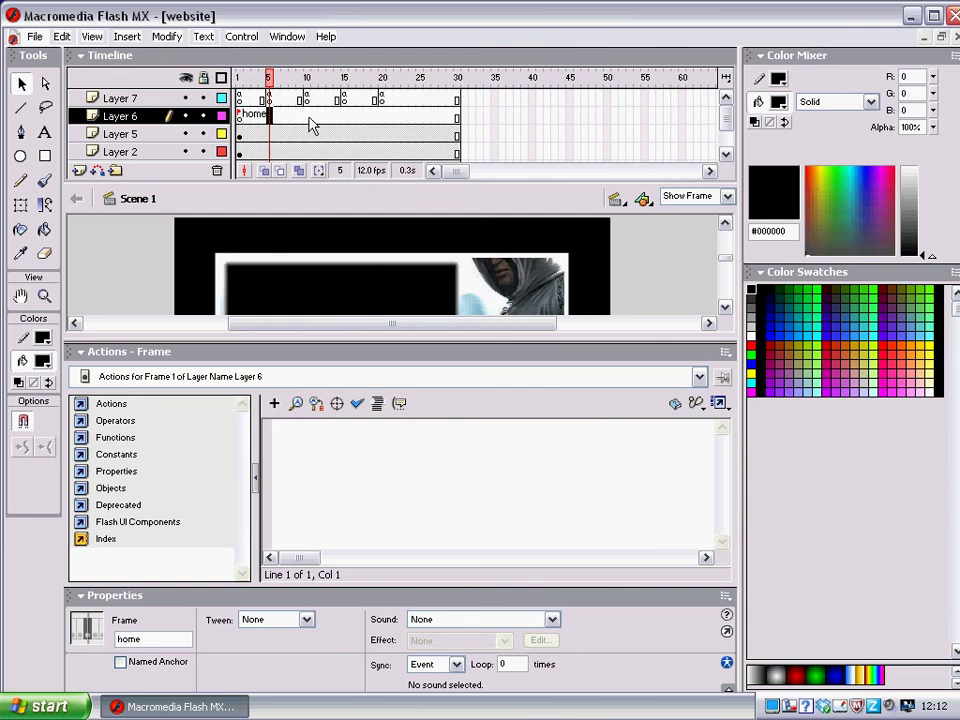
{"action": "left_click", "coordinate": [307, 119]}
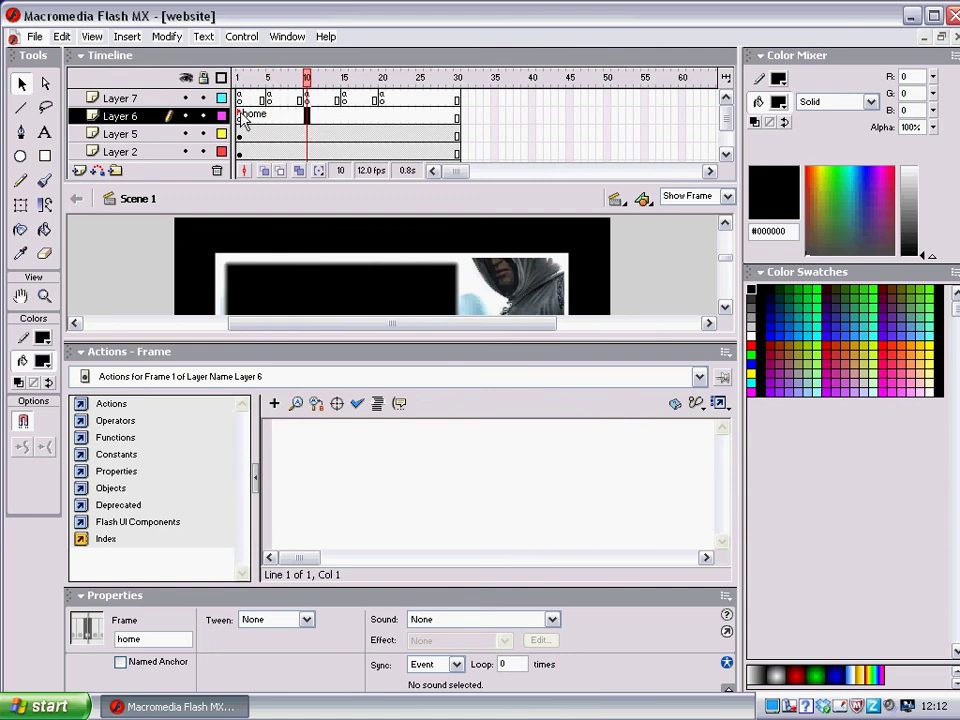
{"action": "left_click", "coordinate": [270, 120]}
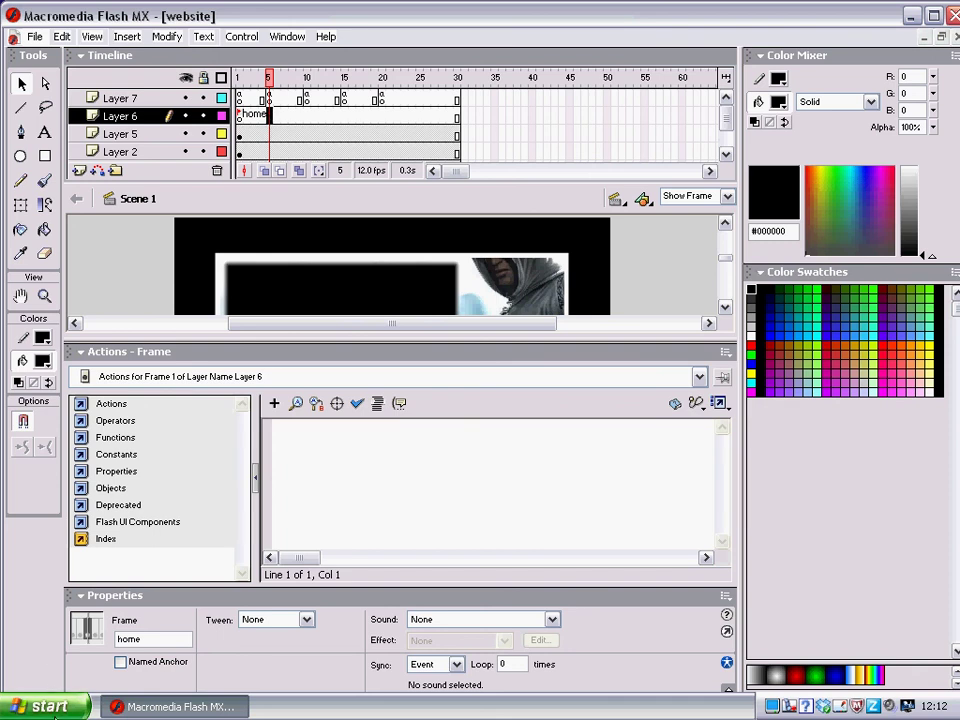
Step: Open the USB-videoapparaat camera view from Deze computer, shrink and move its window aside, and show it over the Flash document
{"action": "left_click", "coordinate": [911, 15]}
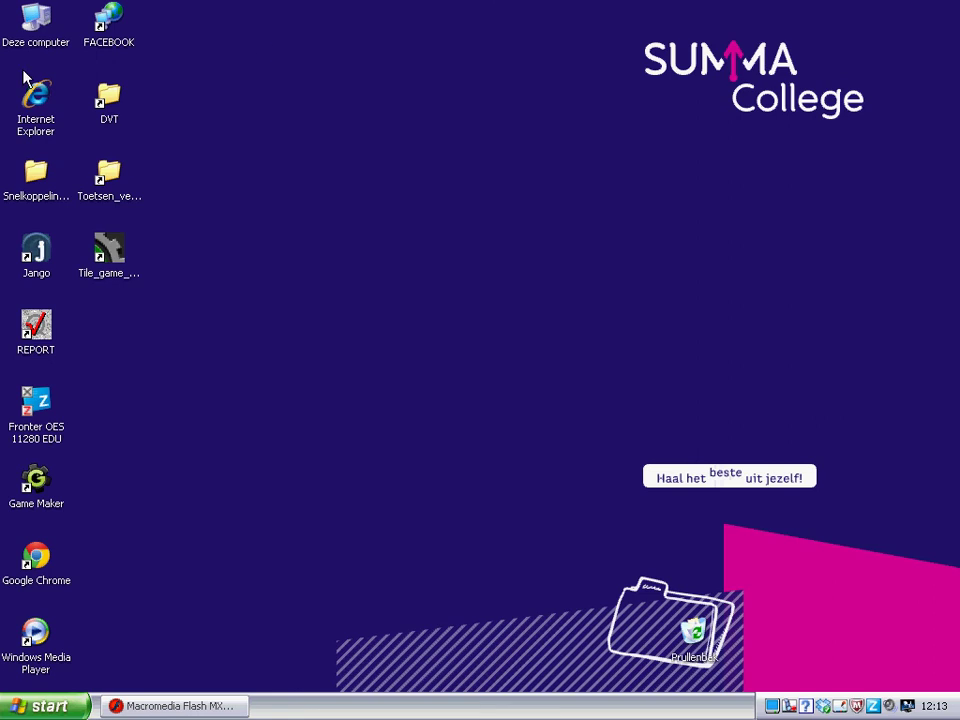
{"action": "double_click", "coordinate": [33, 28]}
{"action": "double_click", "coordinate": [356, 316]}
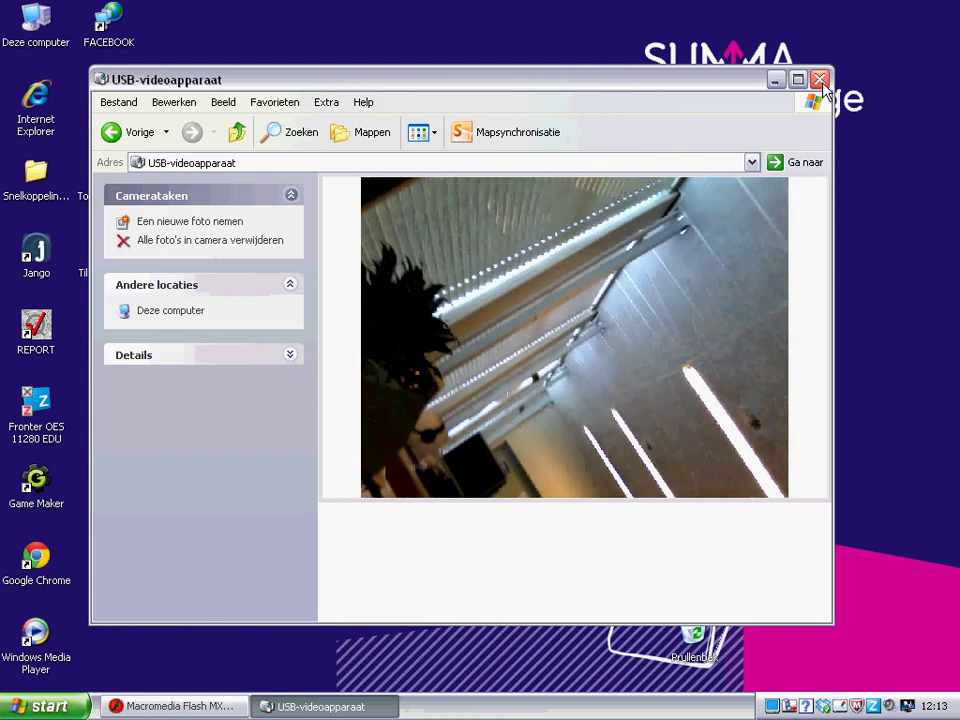
{"action": "left_click_drag", "start_coordinate": [838, 76], "coordinate": [448, 36]}
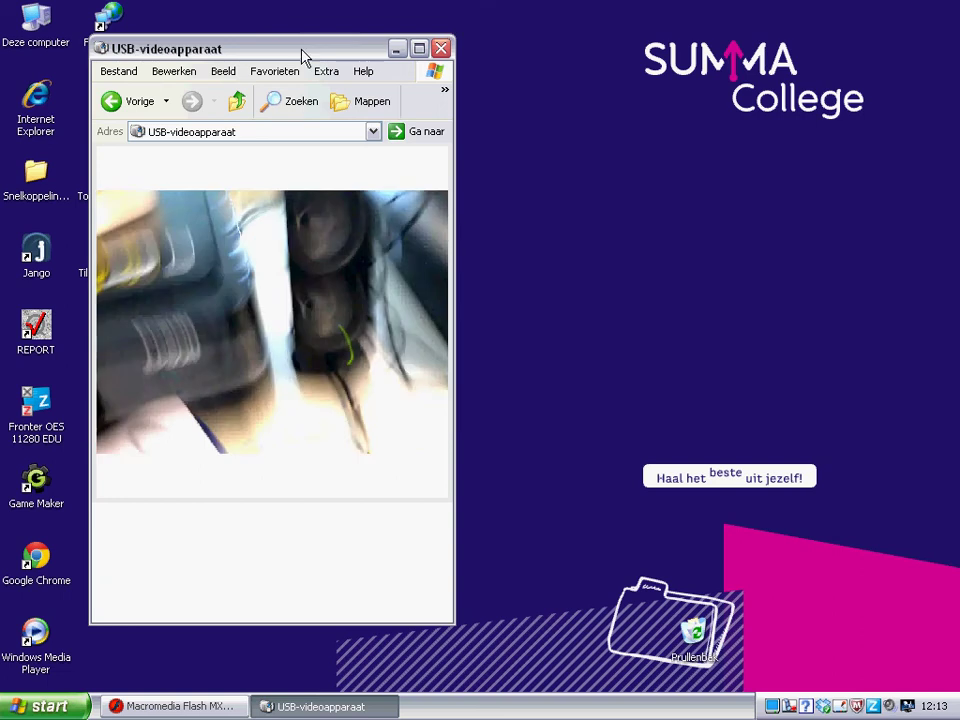
{"action": "left_click_drag", "start_coordinate": [304, 58], "coordinate": [802, 277]}
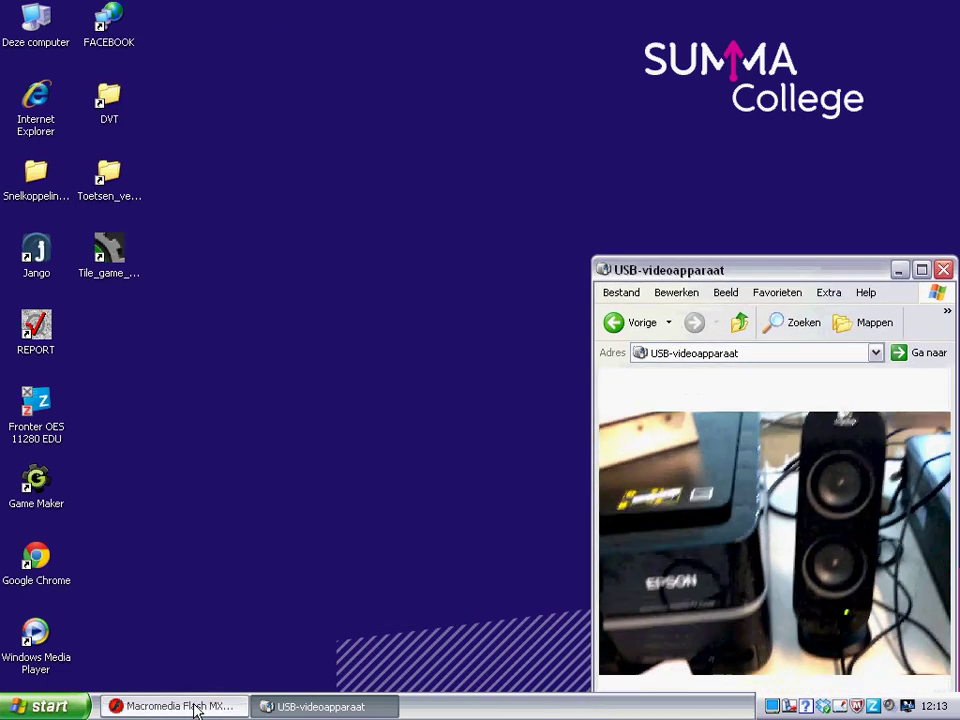
{"action": "left_click", "coordinate": [190, 707]}
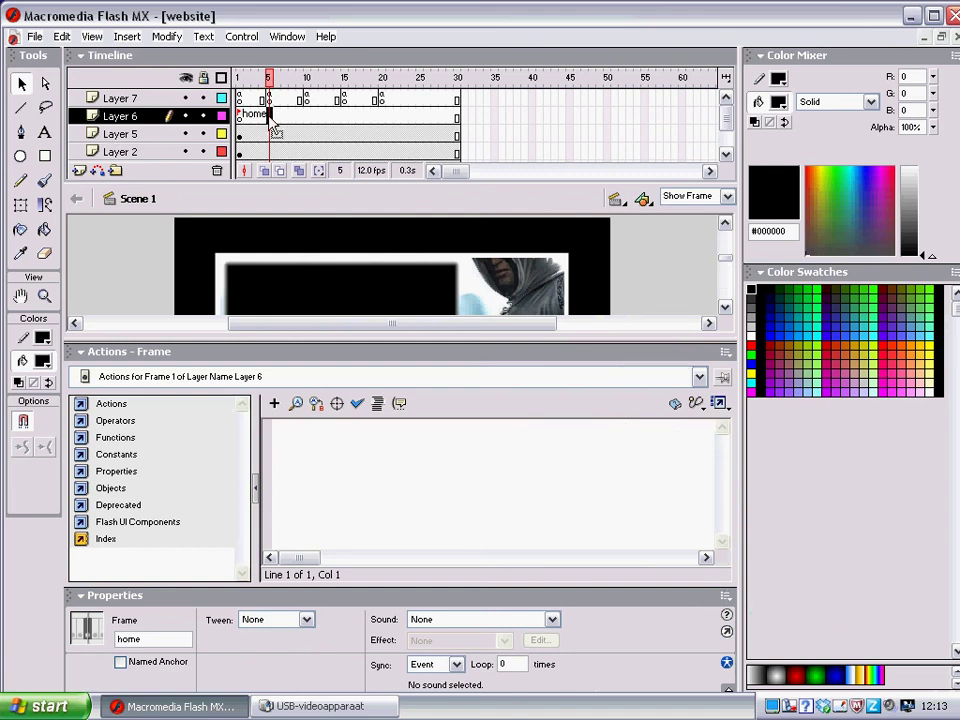
{"action": "left_click", "coordinate": [313, 706]}
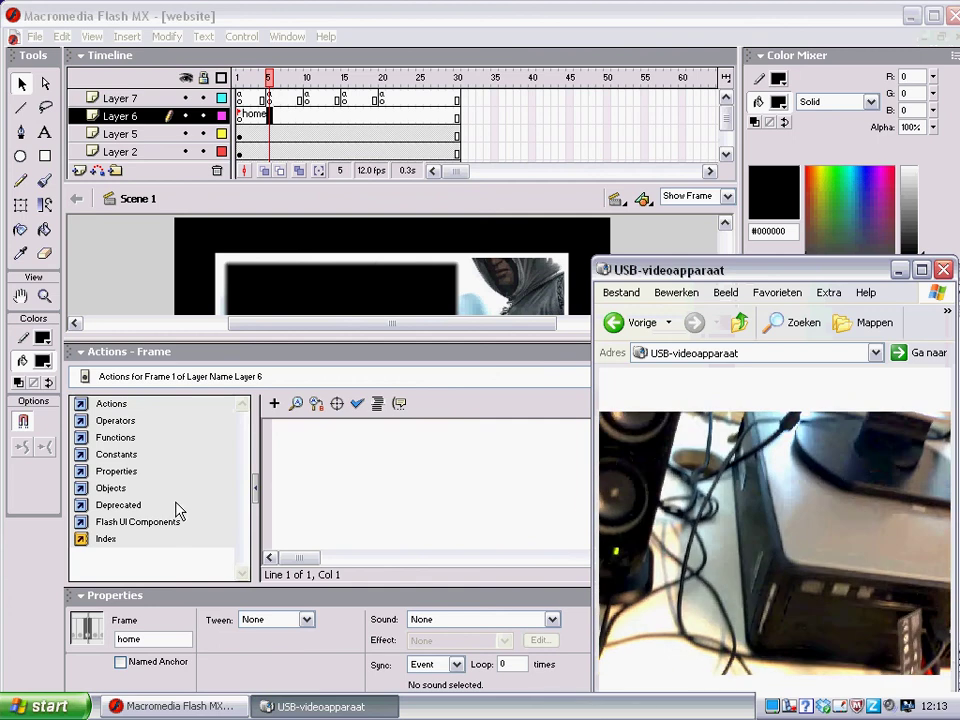
Step: Return to Flash and insert keyframes at frames 5, 10, 15 and 20 of Layer 6
{"action": "left_click", "coordinate": [271, 121]}
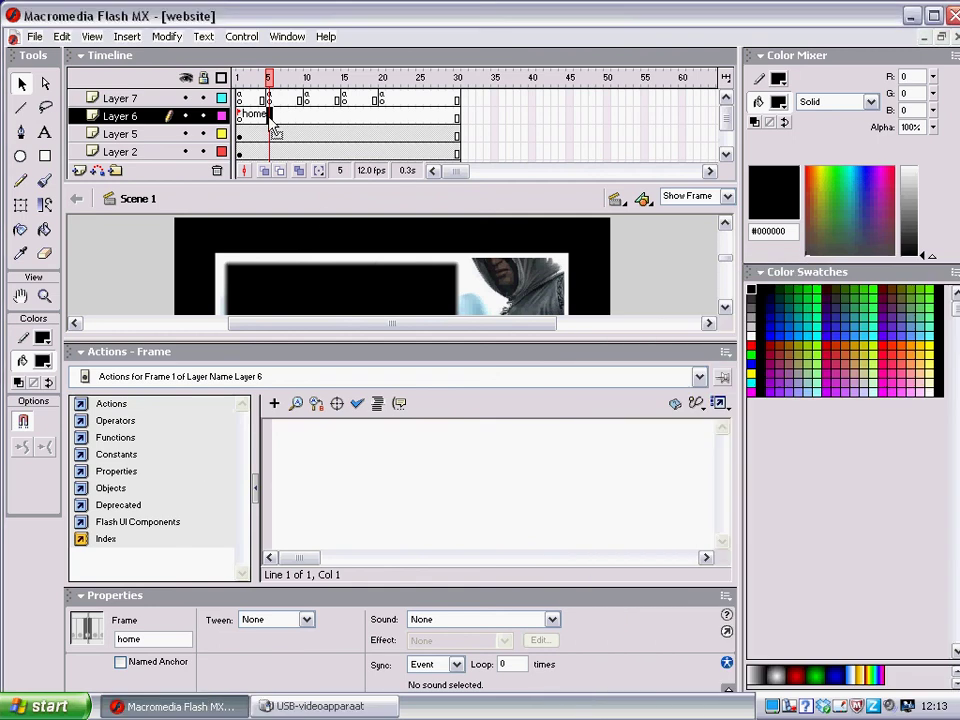
{"action": "left_click", "coordinate": [270, 119]}
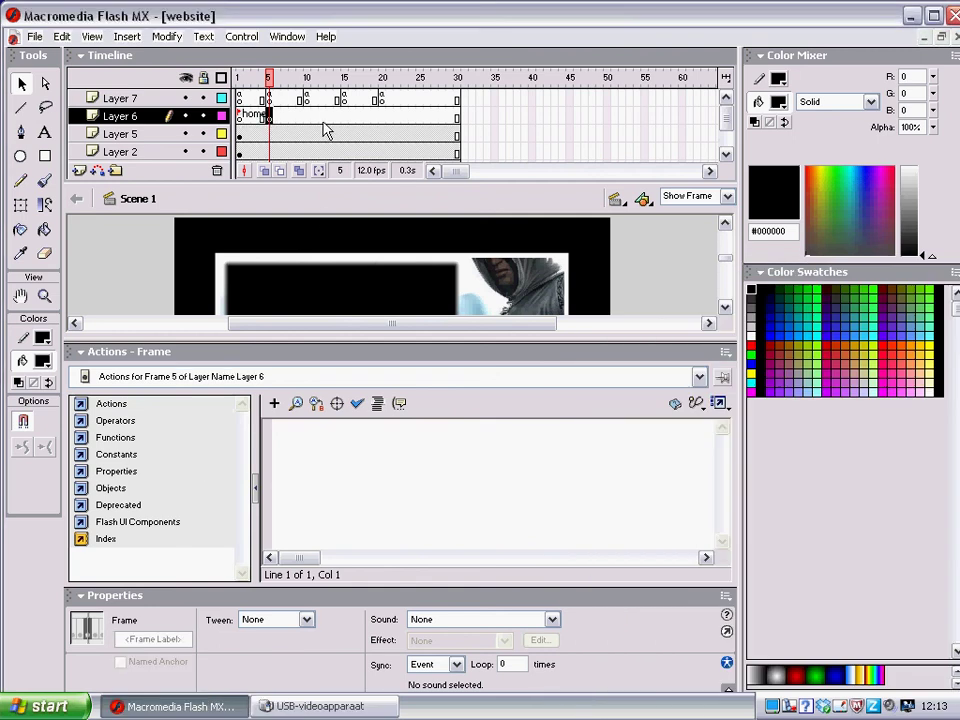
{"action": "left_click", "coordinate": [309, 119]}
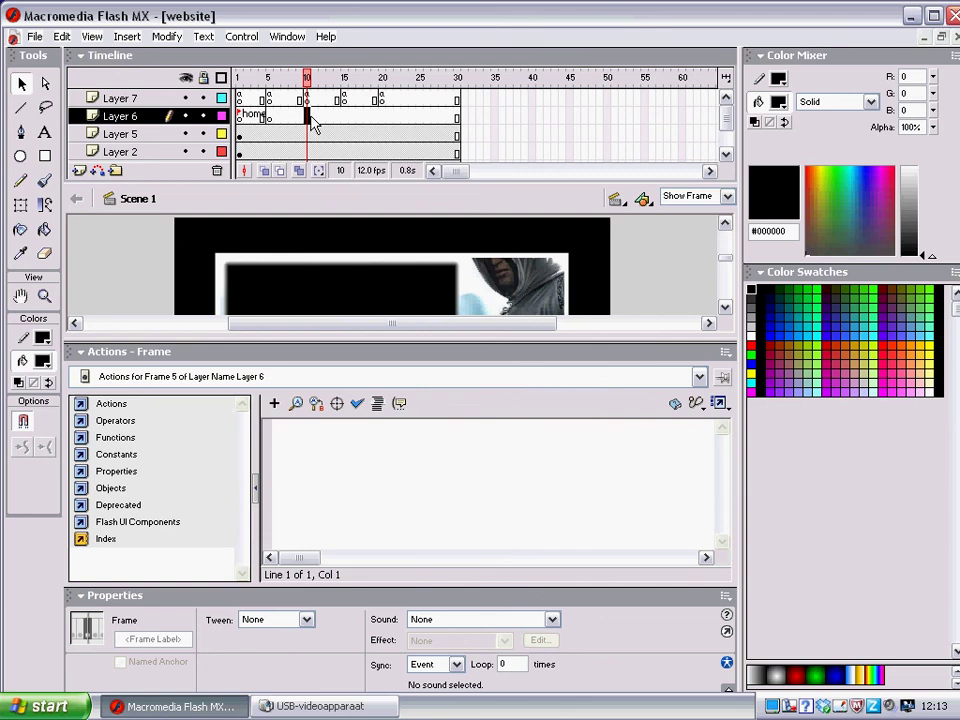
{"action": "key", "text": "F6"}
{"action": "left_click", "coordinate": [344, 119]}
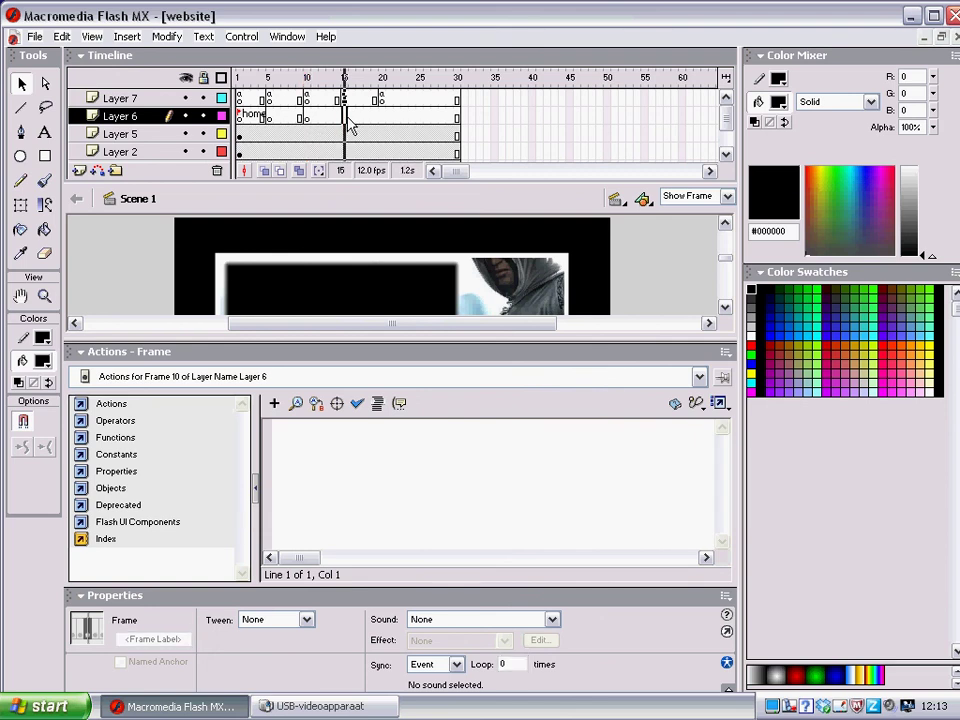
{"action": "key", "text": "F6"}
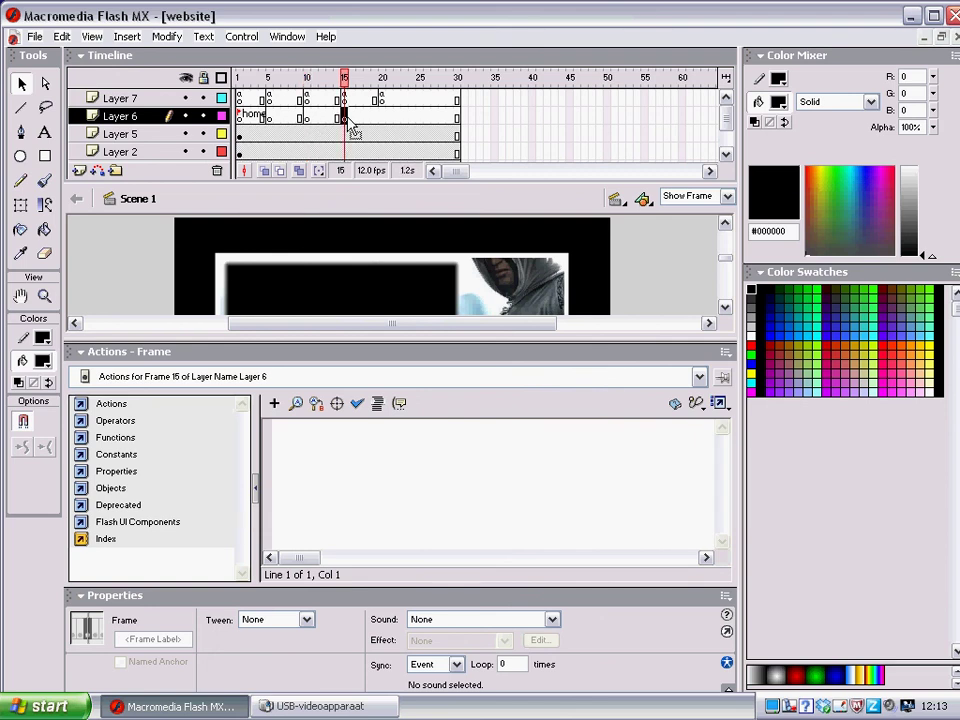
{"action": "left_click", "coordinate": [384, 119]}
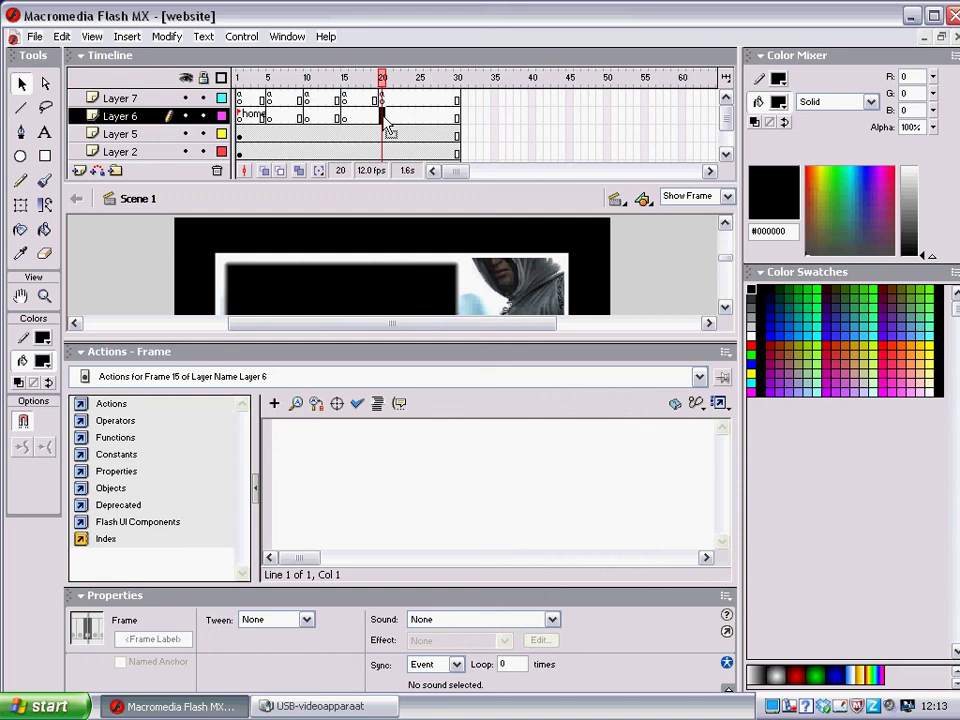
{"action": "key", "text": "F6"}
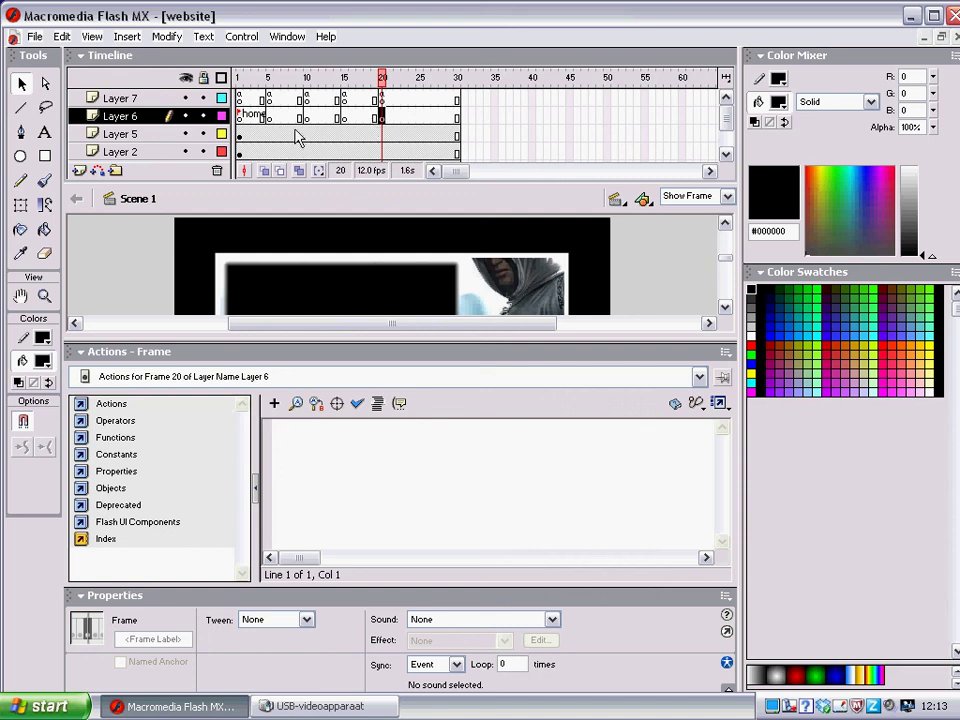
Step: Give the keyframes at frames 5 and 10 of Layer 6 the frame labels portfoilio and about
{"action": "left_click", "coordinate": [267, 117]}
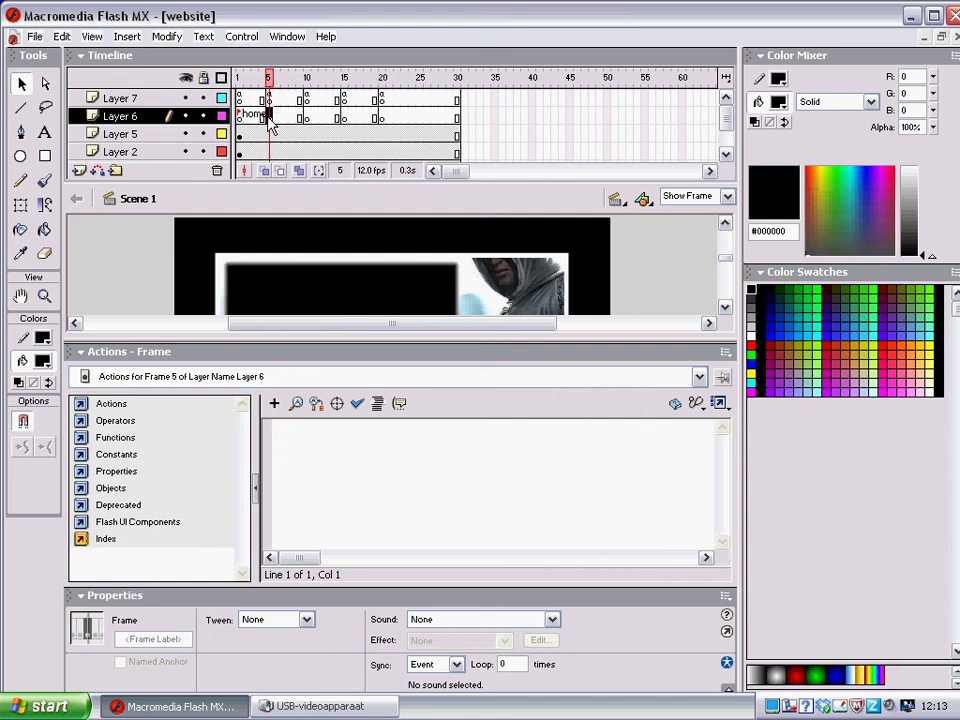
{"action": "left_click", "coordinate": [240, 117]}
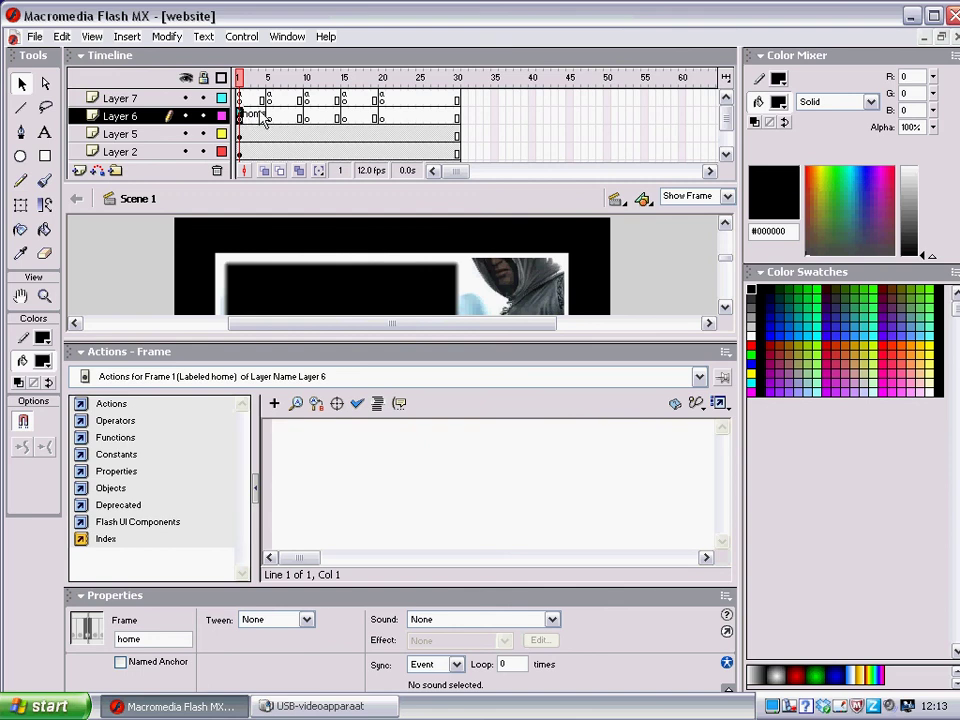
{"action": "left_click", "coordinate": [268, 117]}
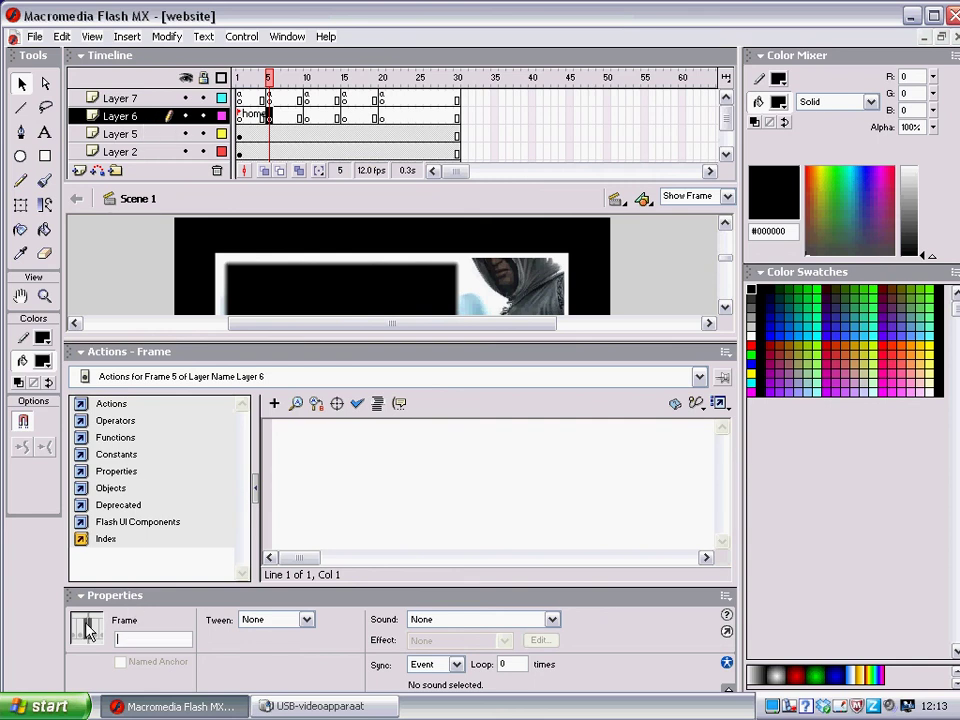
{"action": "type", "text": "portfoilio"}
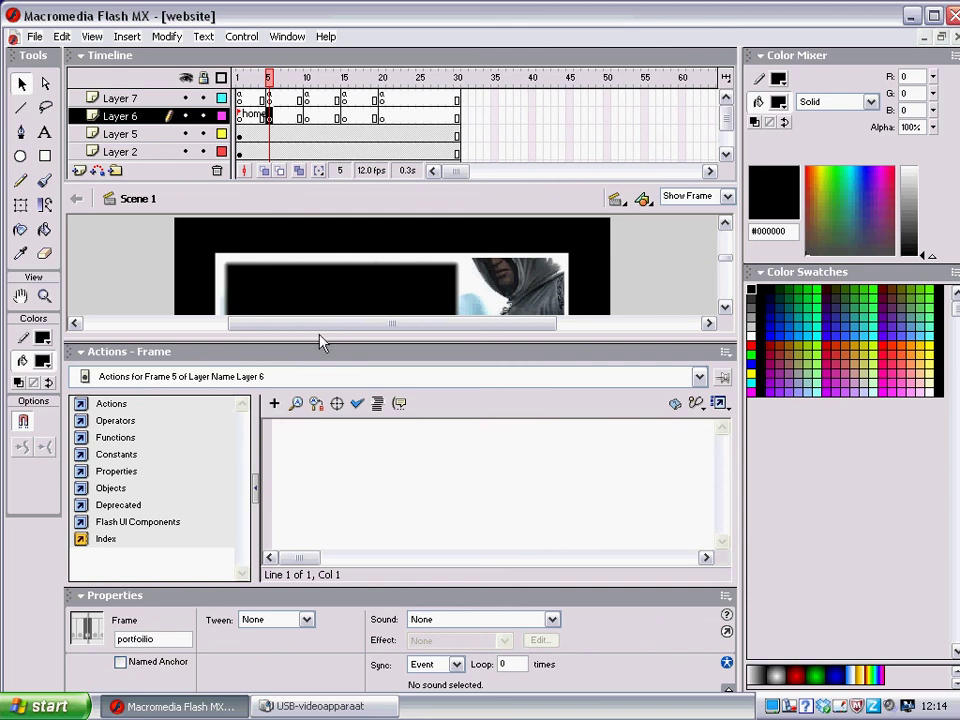
{"action": "left_click", "coordinate": [306, 116]}
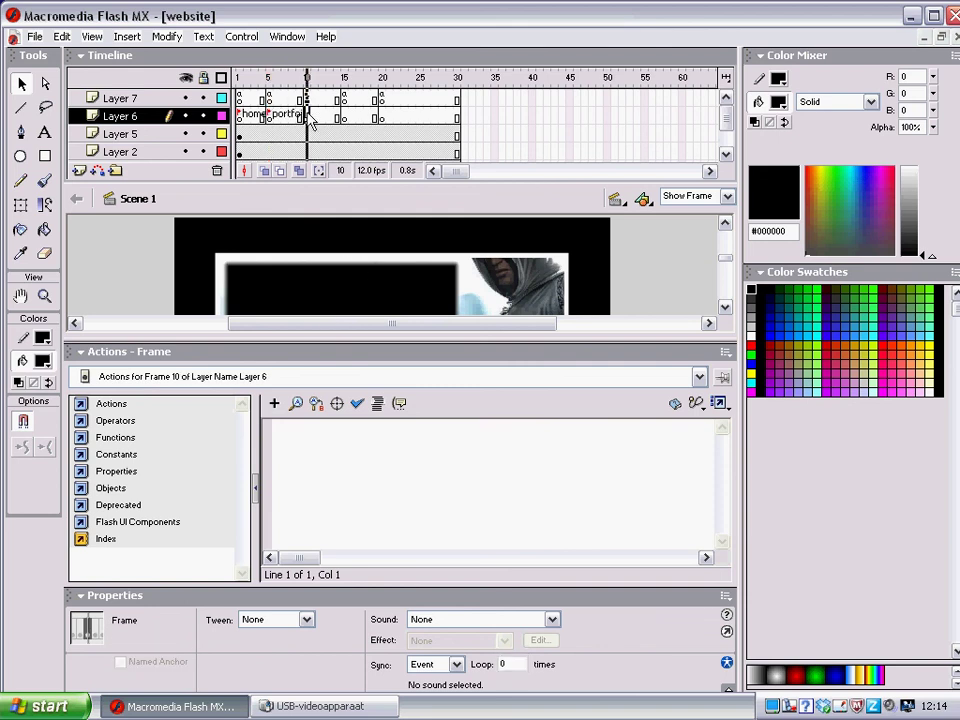
{"action": "left_click", "coordinate": [160, 639]}
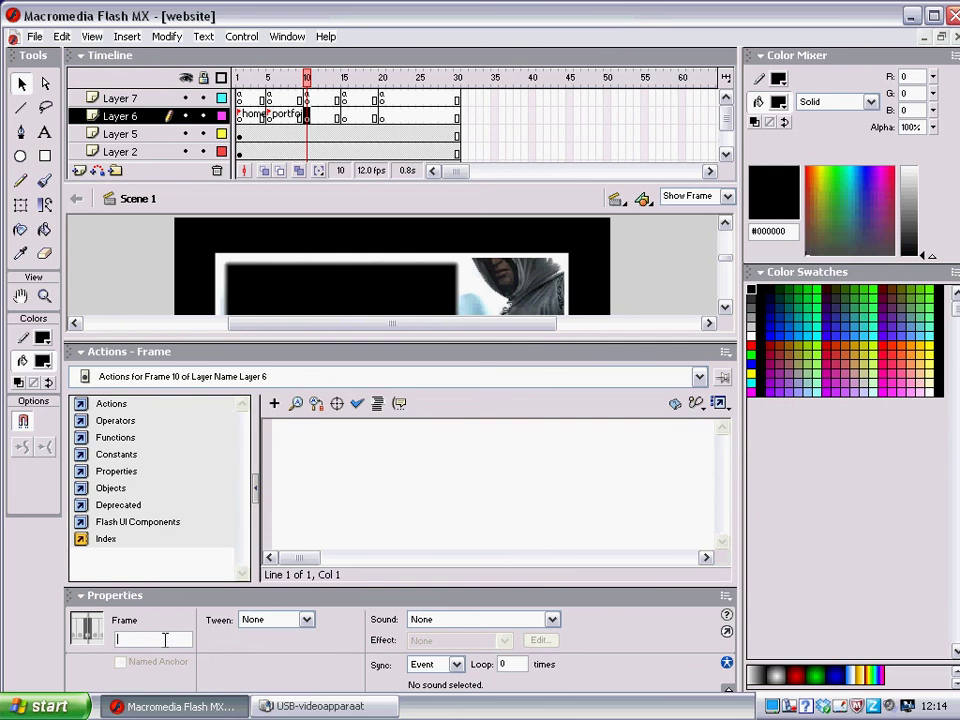
{"action": "type", "text": "about"}
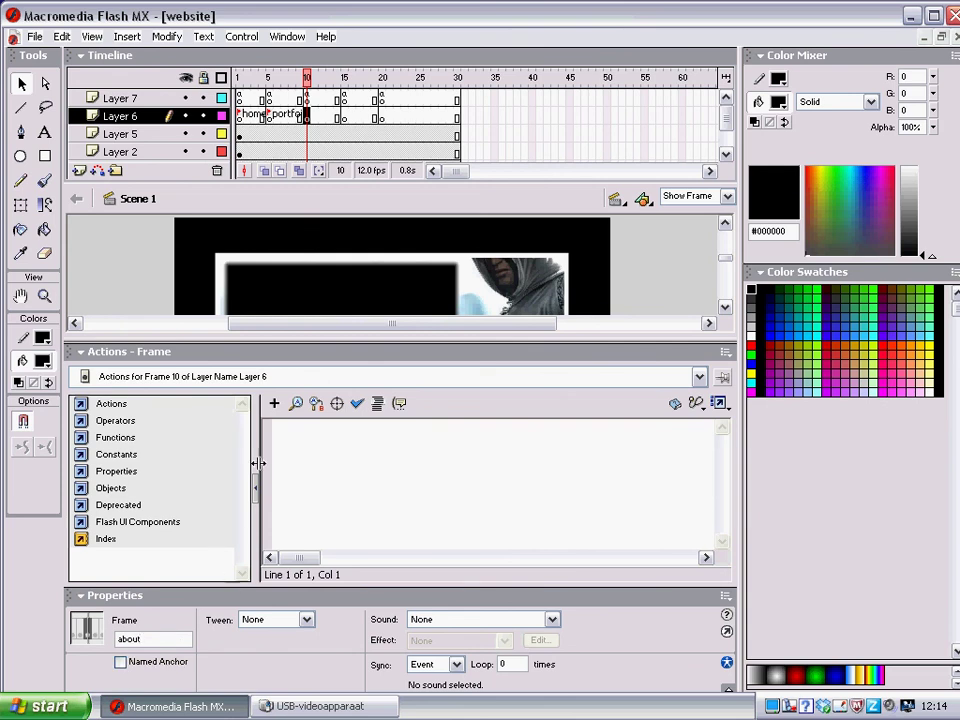
Step: Give the keyframes at frames 15 and 20 of Layer 6 the frame labels faq and contact
{"action": "left_click", "coordinate": [345, 120]}
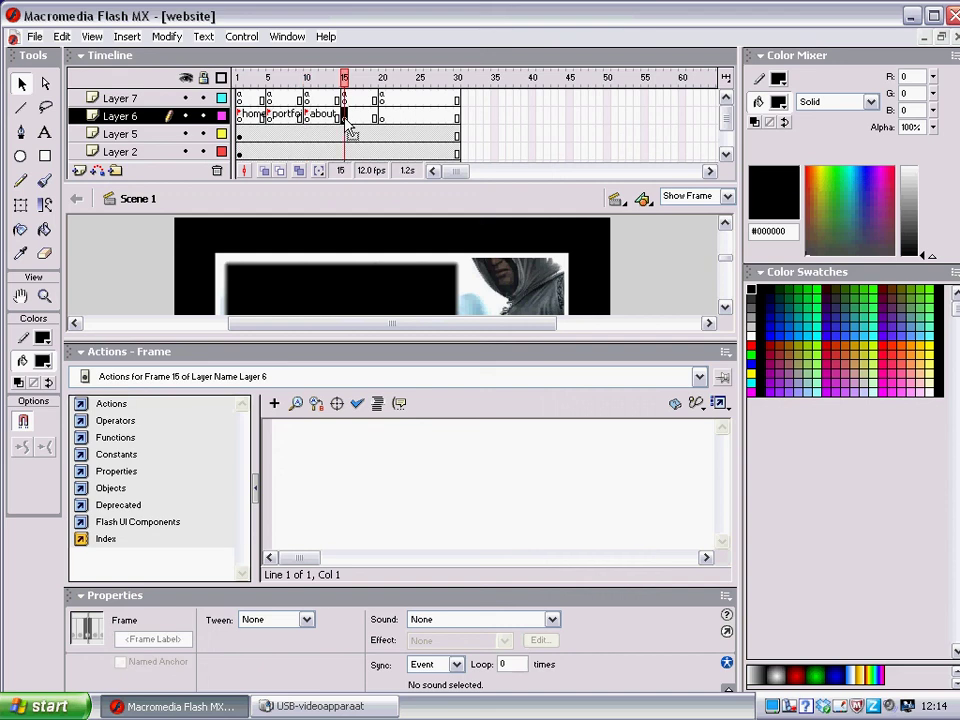
{"action": "left_click", "coordinate": [168, 640]}
{"action": "type", "text": "faq"}
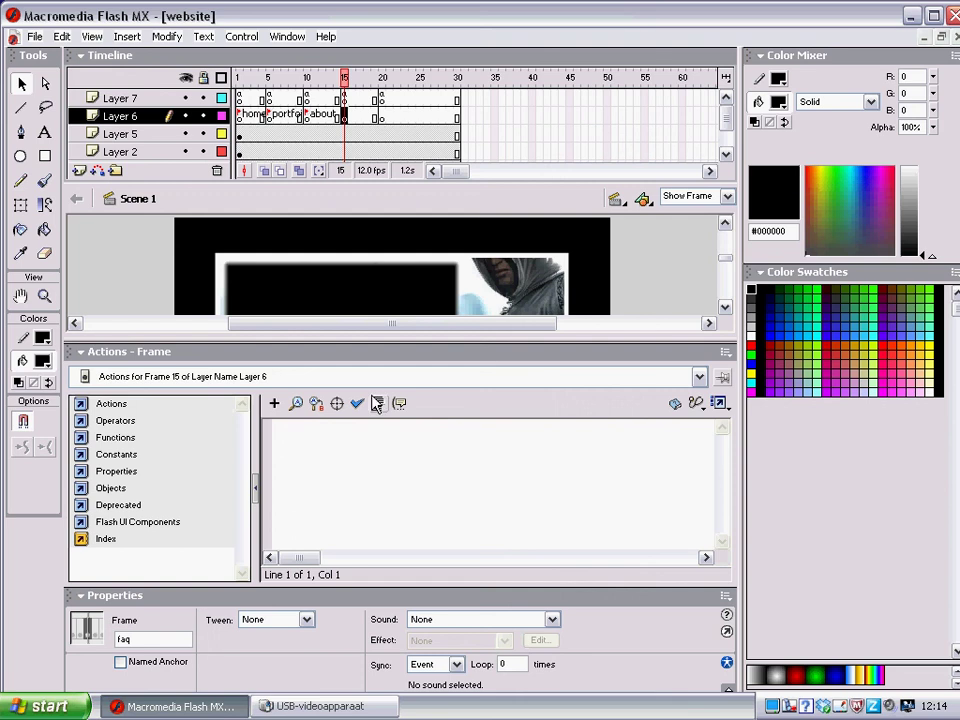
{"action": "left_click", "coordinate": [383, 118]}
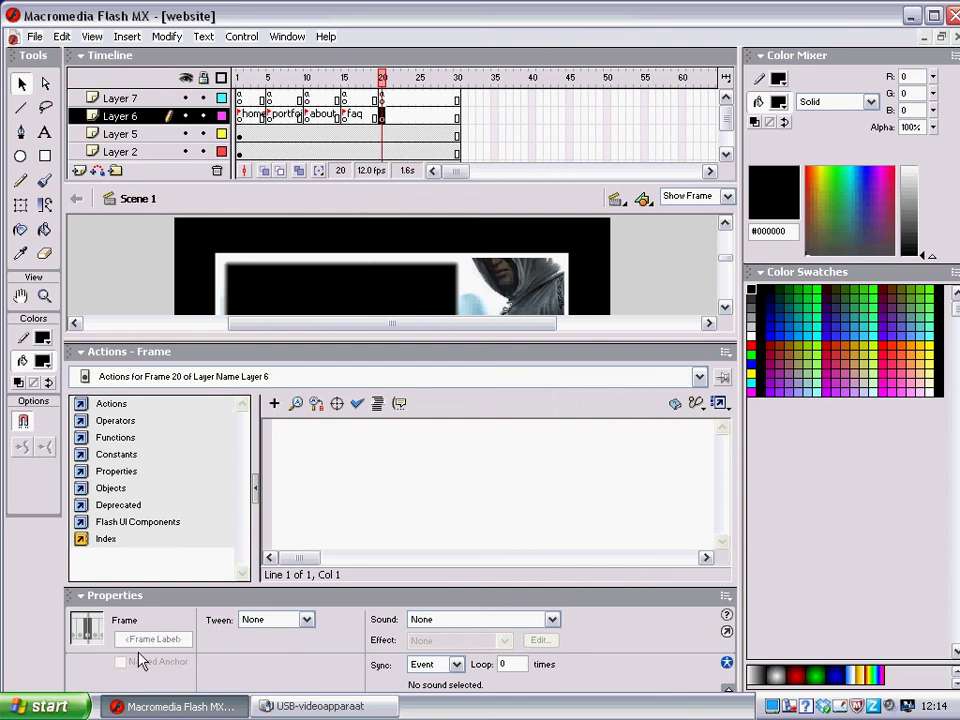
{"action": "left_click", "coordinate": [139, 637]}
{"action": "type", "text": "contact"}
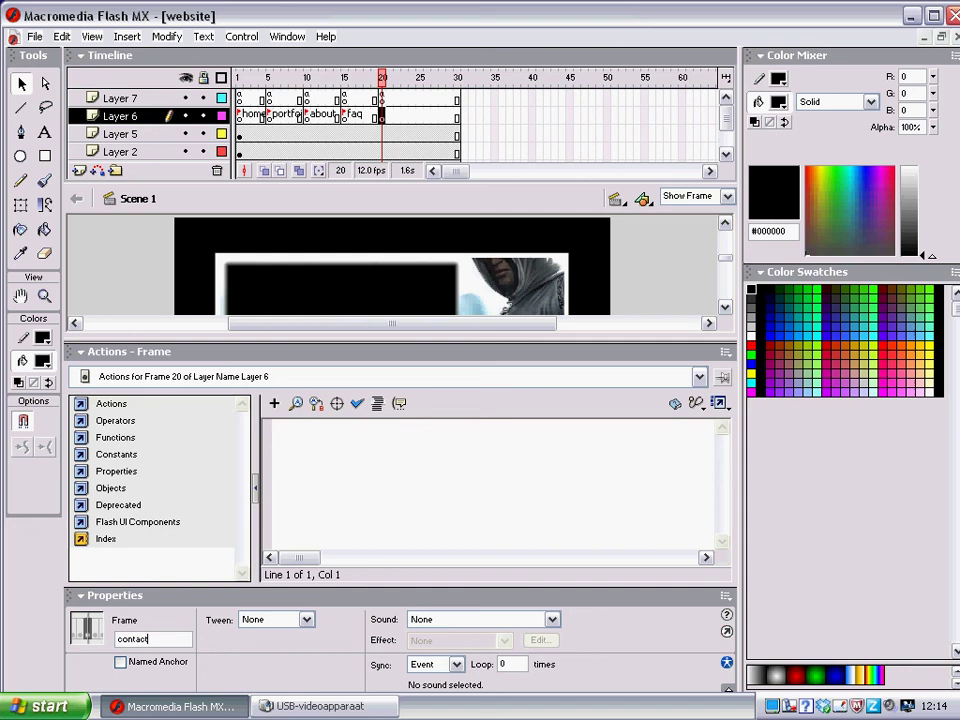
{"action": "key", "text": "Return"}
{"action": "left_click", "coordinate": [111, 608]}
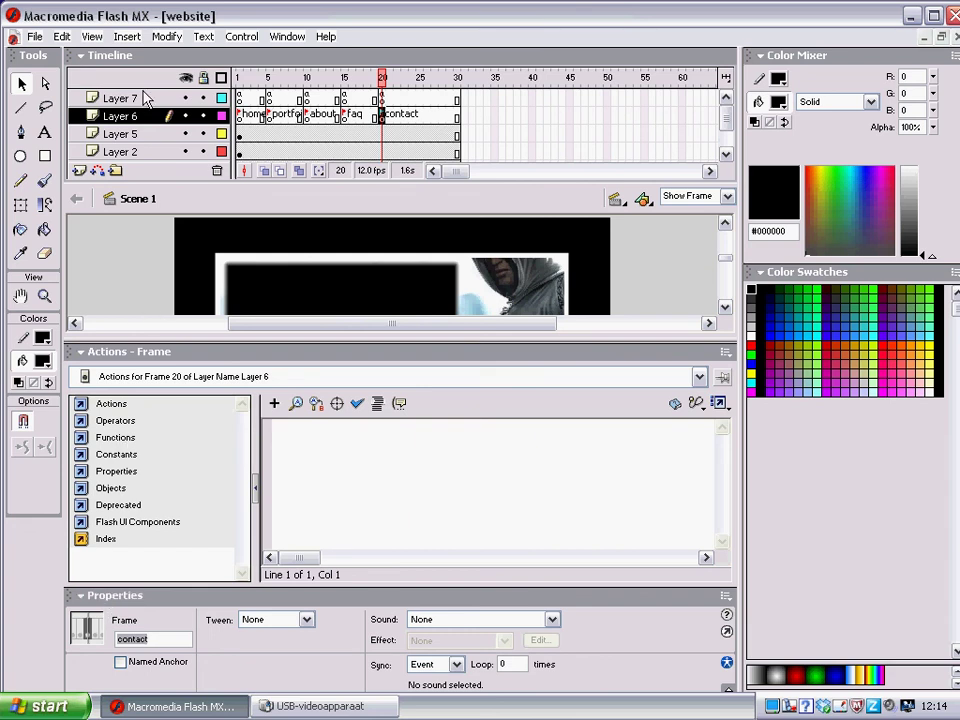
Step: Insert keyframes at frames 5, 10, 15 and 20 of Layer 5 and go back to its frame 1
{"action": "left_click", "coordinate": [270, 135]}
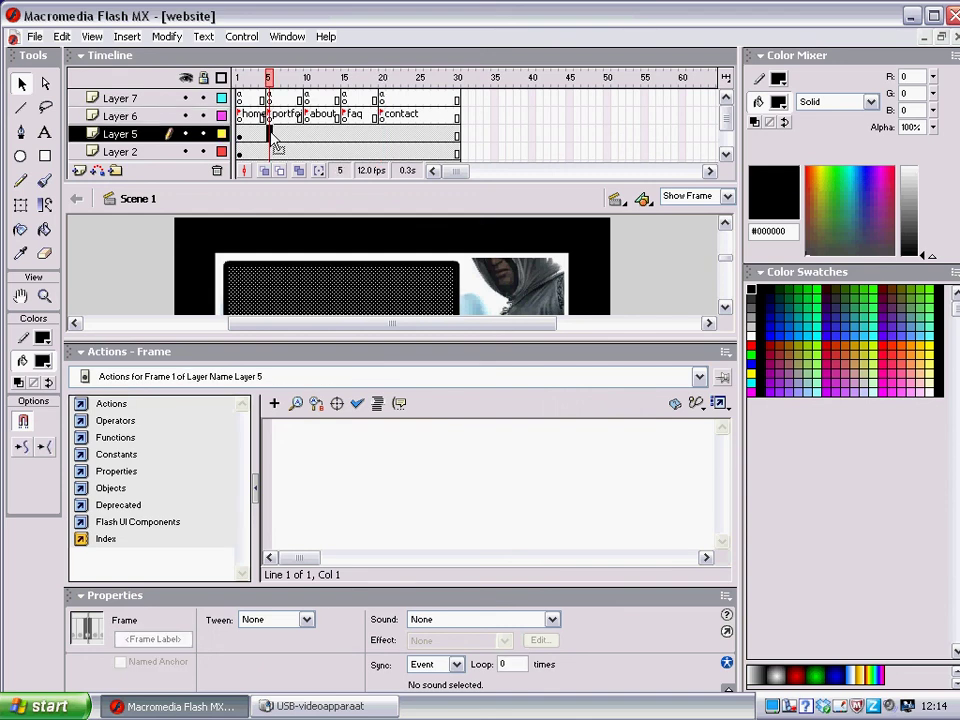
{"action": "key", "text": "F6"}
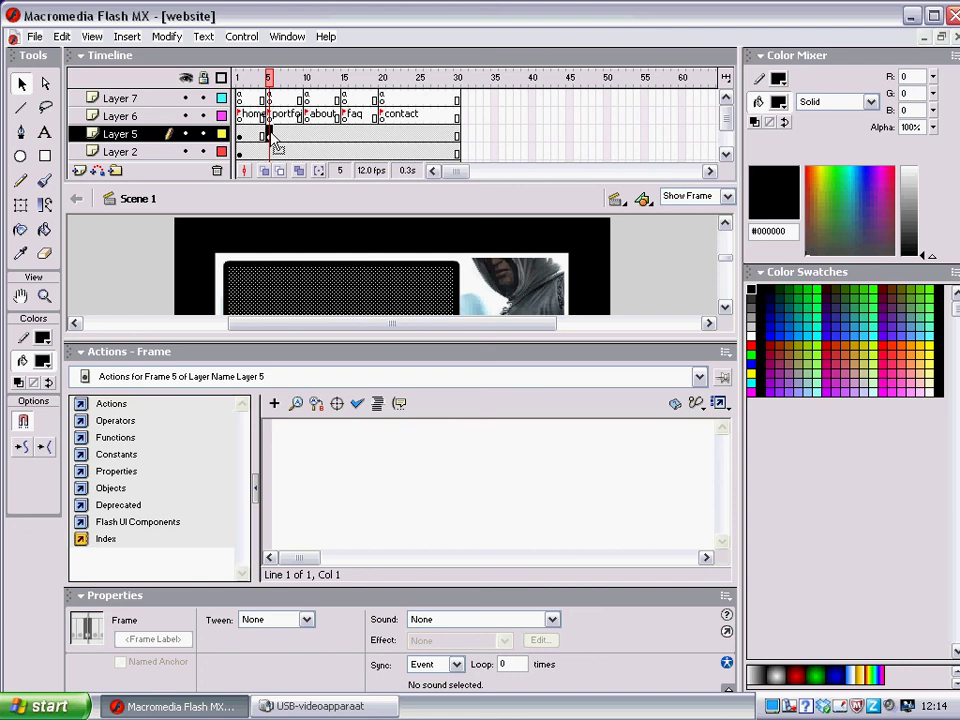
{"action": "left_click", "coordinate": [308, 137]}
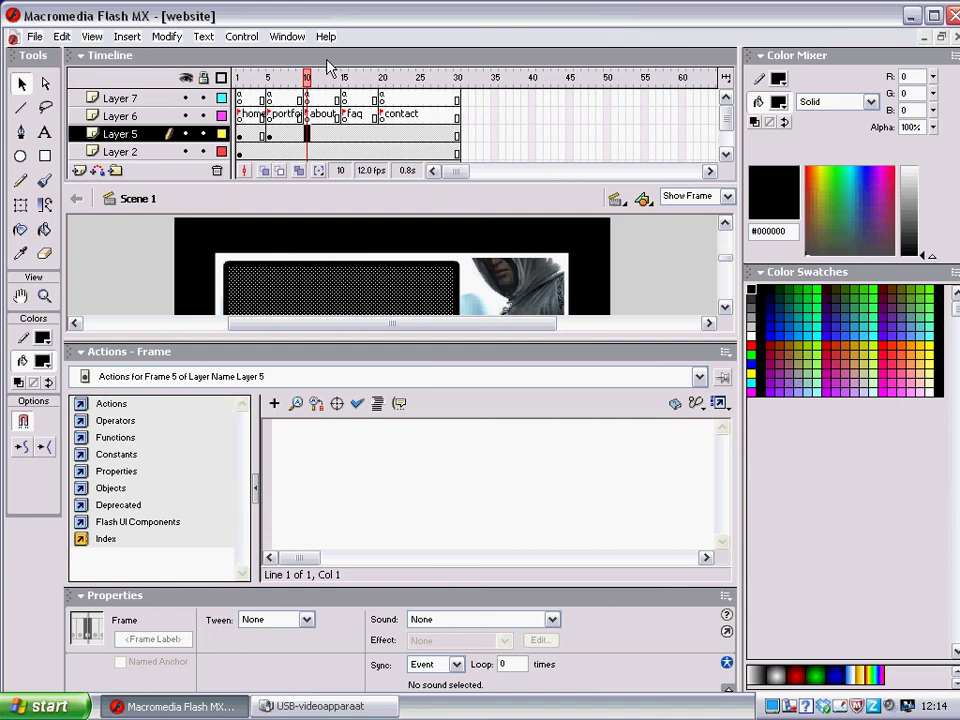
{"action": "key", "text": "F6"}
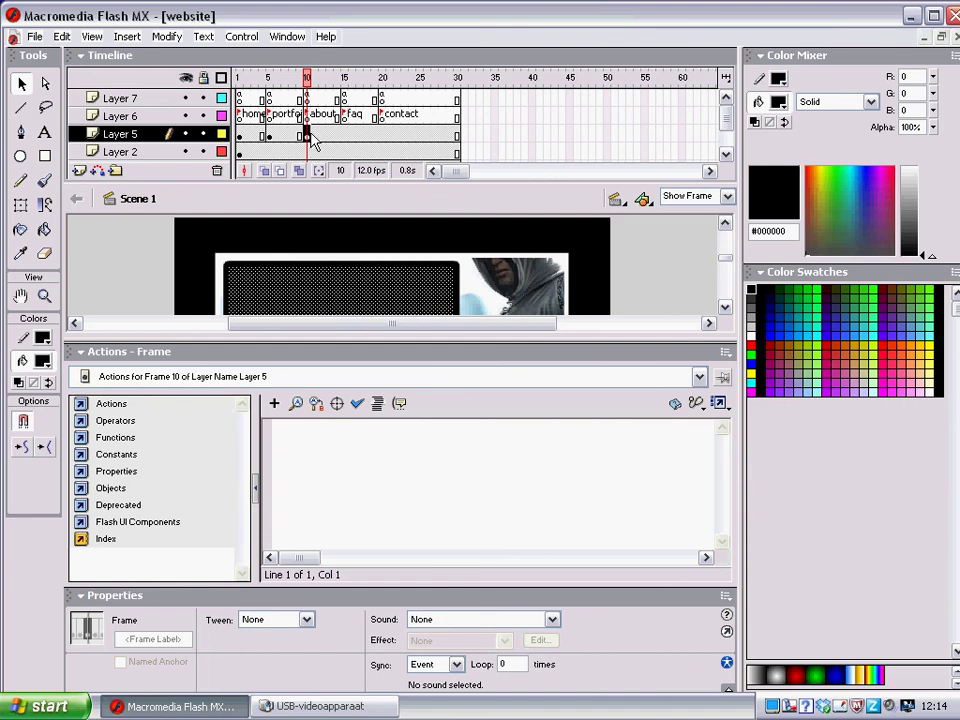
{"action": "left_click", "coordinate": [346, 138]}
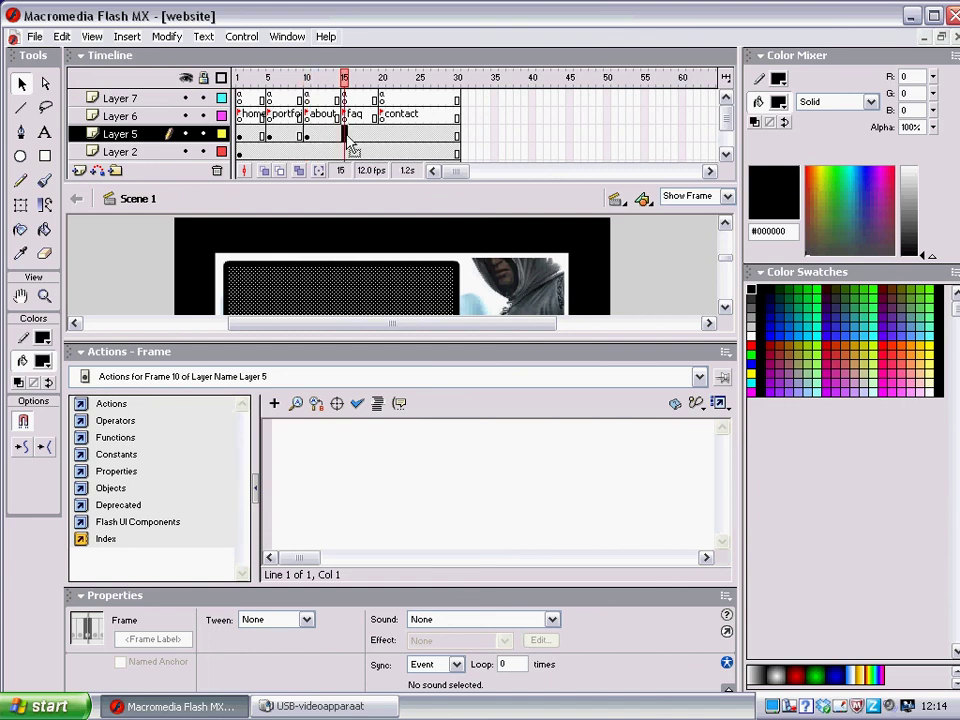
{"action": "key", "text": "F6"}
{"action": "left_click", "coordinate": [383, 138]}
{"action": "key", "text": "F6"}
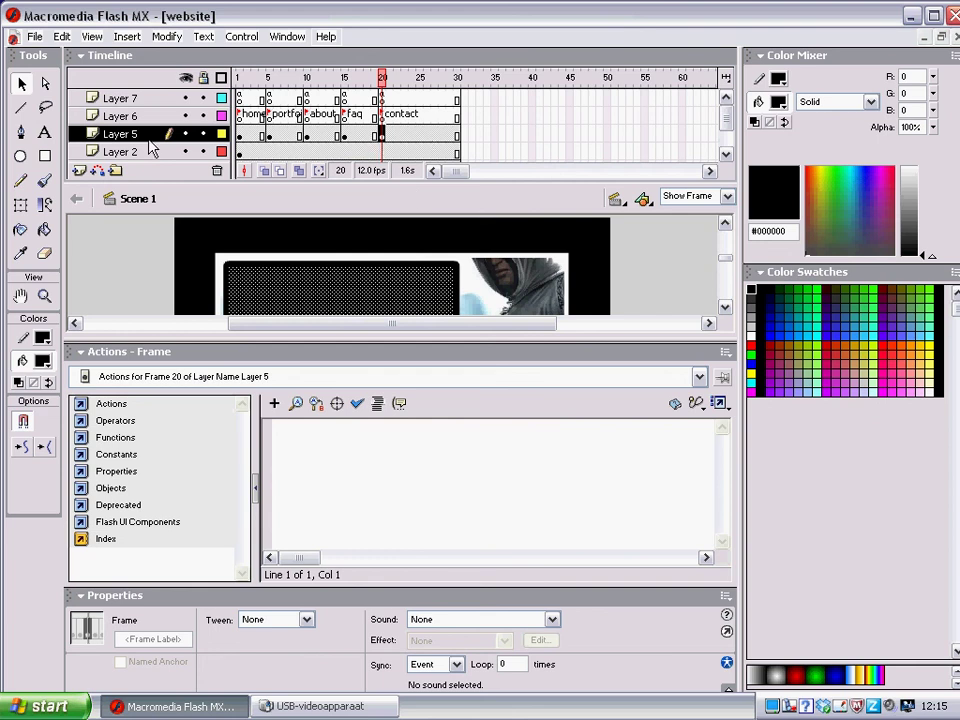
{"action": "left_click", "coordinate": [240, 135]}
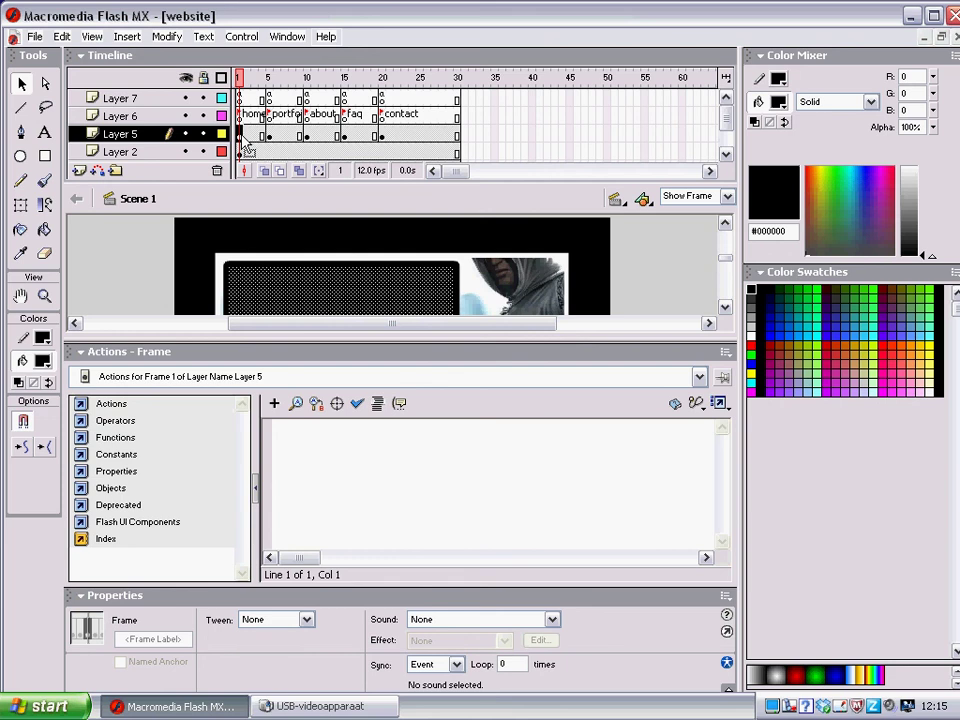
Step: Collapse the frame script editor, save the website document and close Flash
{"action": "left_click", "coordinate": [145, 351]}
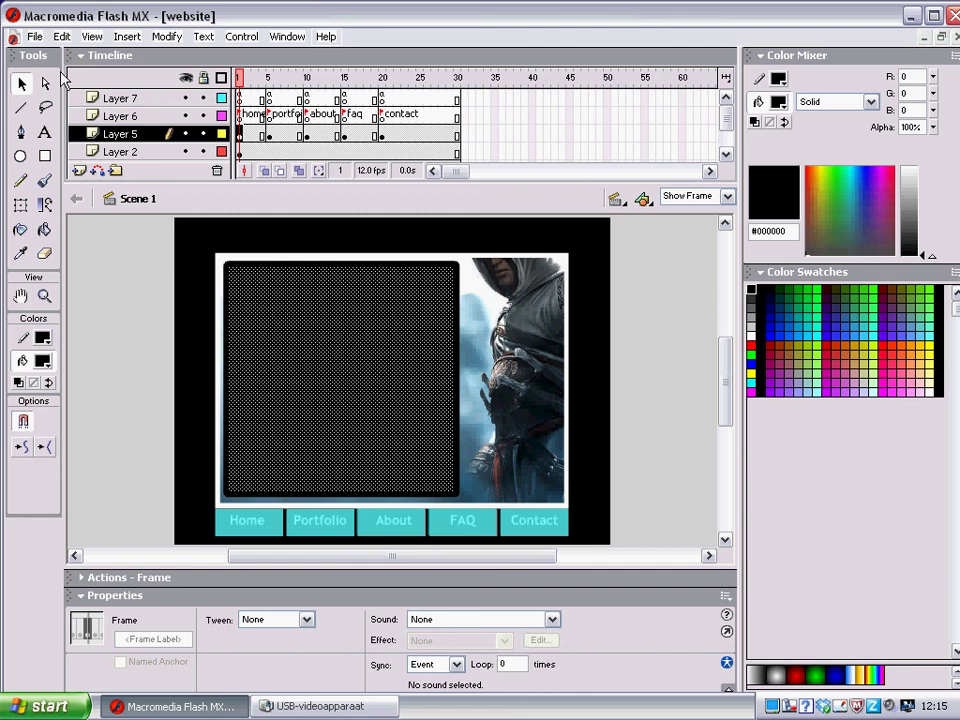
{"action": "left_click", "coordinate": [35, 38]}
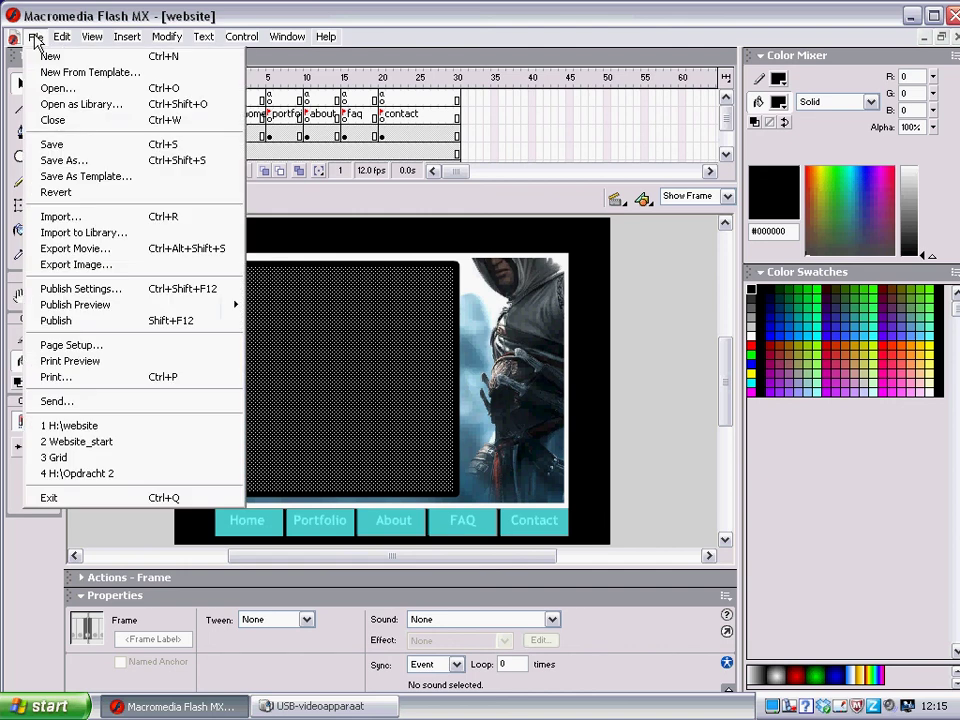
{"action": "left_click", "coordinate": [48, 144]}
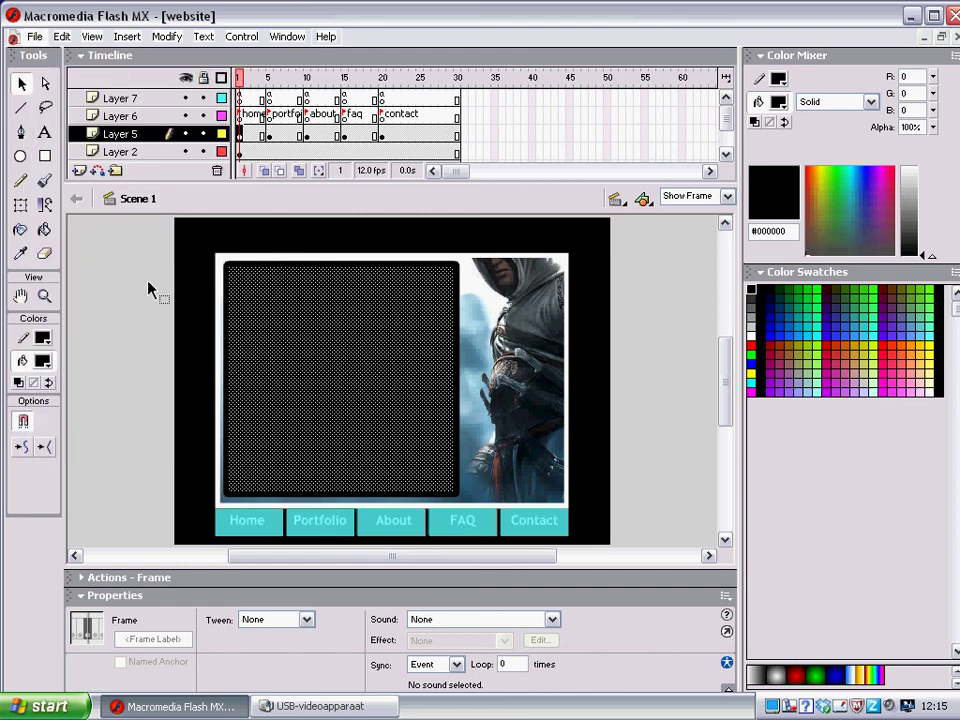
{"action": "left_click", "coordinate": [951, 16]}
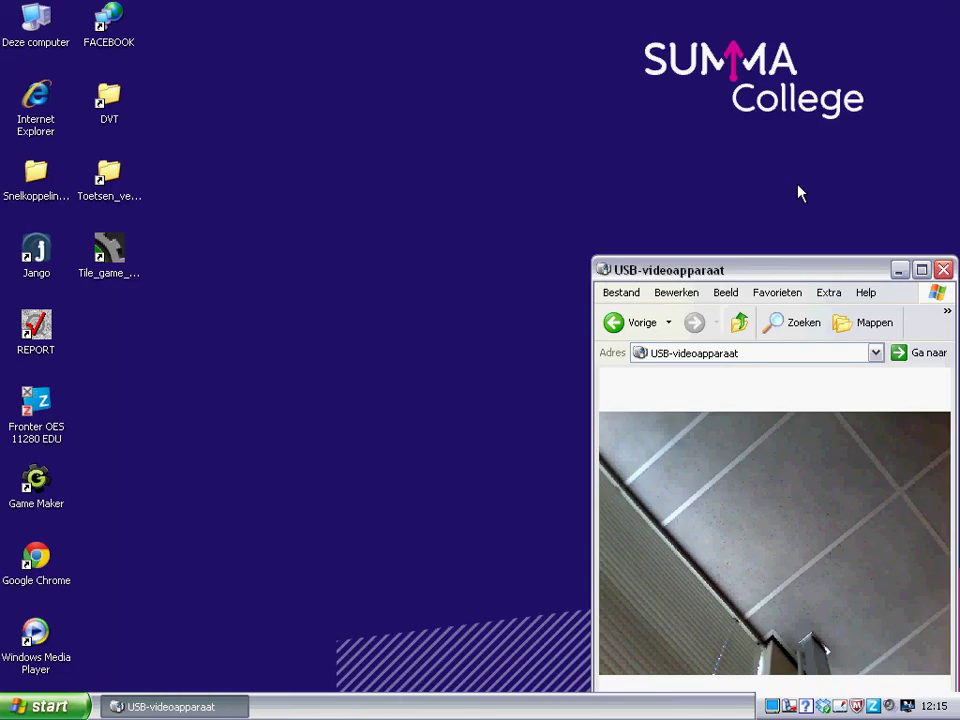